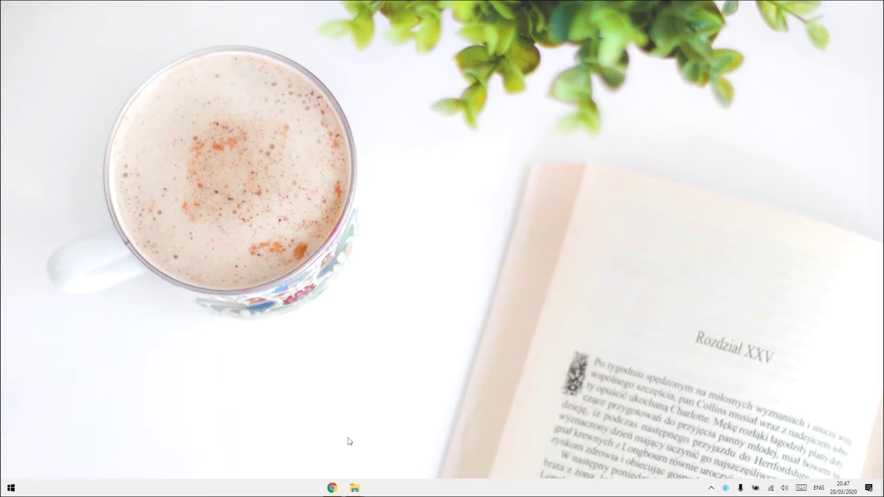
# Step: Open the Studio Library website from the search results in Chrome and download the studiolibrary-2.7.1 zip file
pyautogui.click(332, 488)
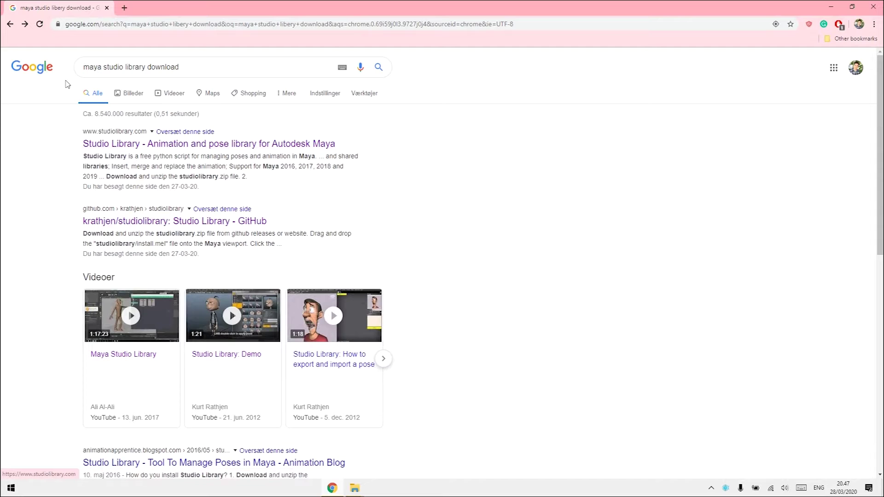
pyautogui.click(126, 145)
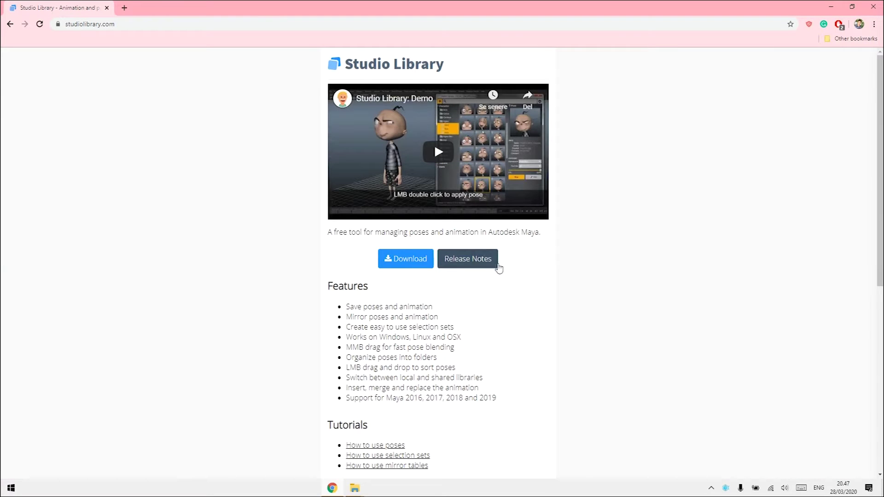
pyautogui.click(416, 262)
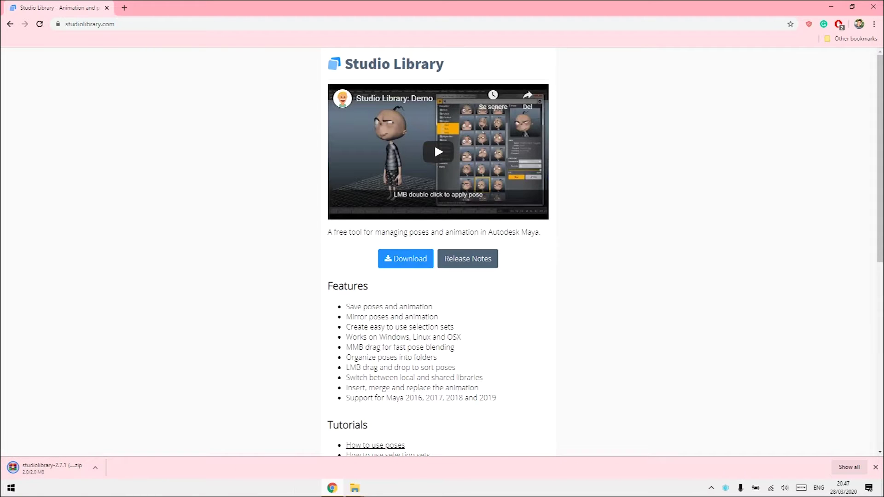
# Step: Open the Documents\maya\2020 folder in File Explorer
pyautogui.click(11, 487)
pyautogui.click(159, 260)
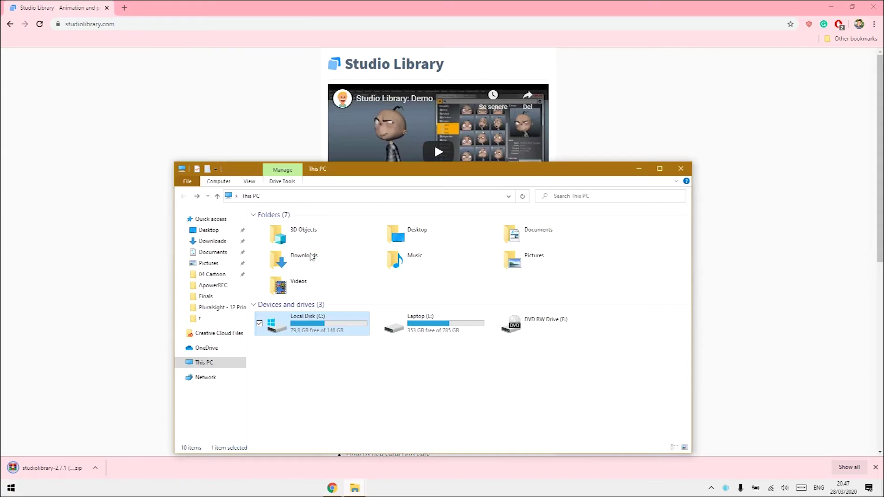
pyautogui.doubleClick(498, 238)
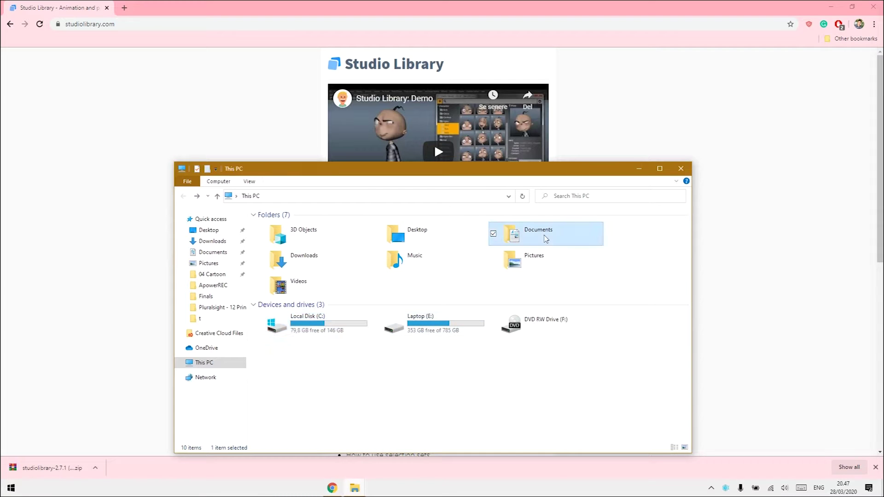
pyautogui.doubleClick(282, 244)
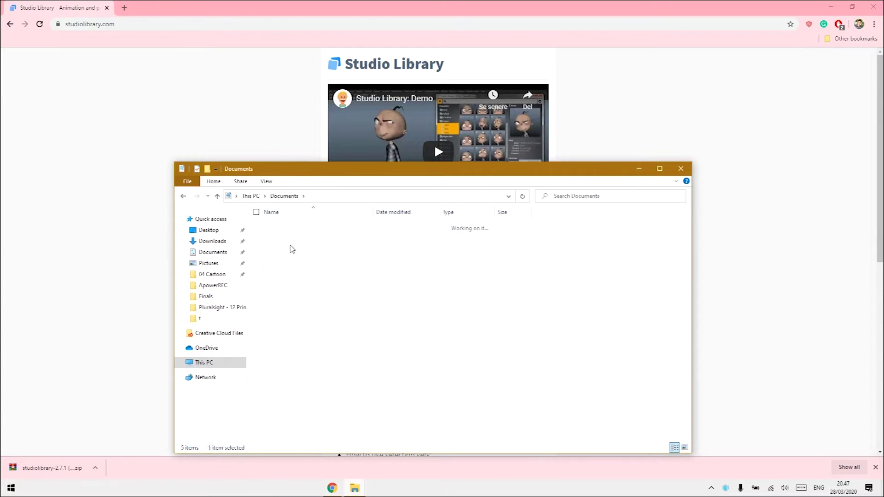
pyautogui.doubleClick(276, 225)
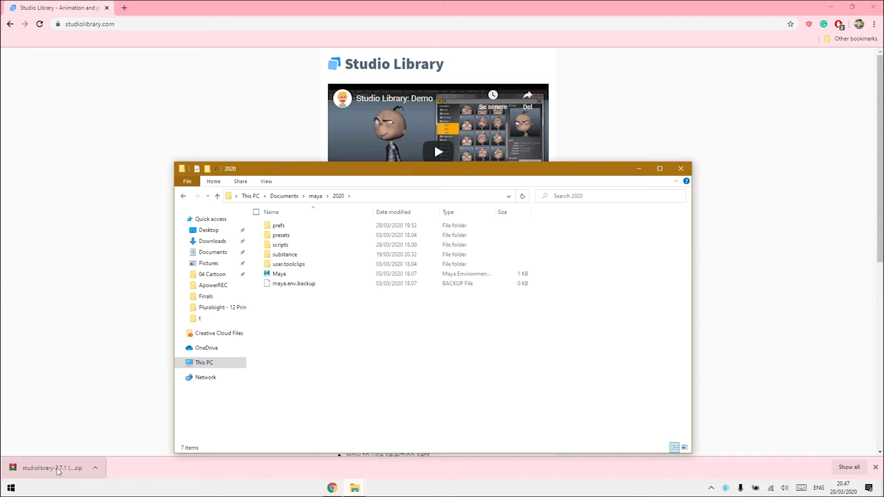
# Step: Open the downloaded zip archive and extract its studiolibrary-2.7.1 folder into the maya\2020 folder
pyautogui.click(51, 469)
pyautogui.moveTo(407, 131); pyautogui.dragTo(764, 158)
pyautogui.click(831, 7)
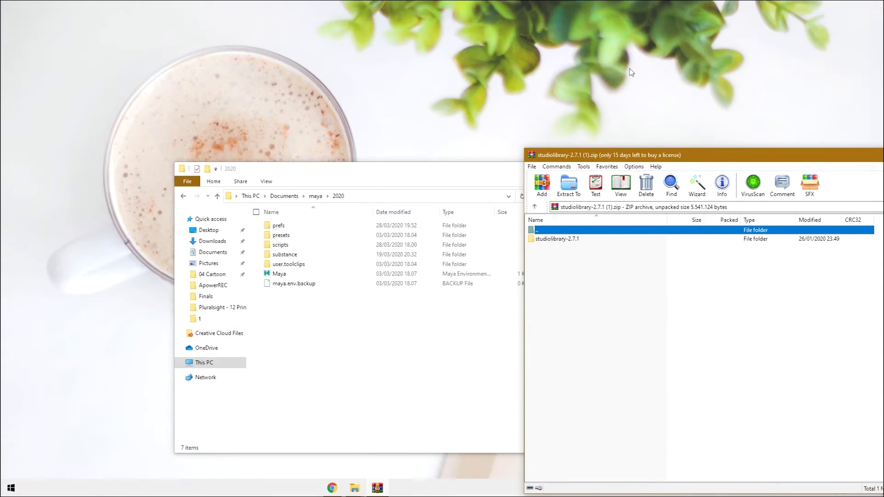
pyautogui.moveTo(564, 244); pyautogui.dragTo(350, 376)
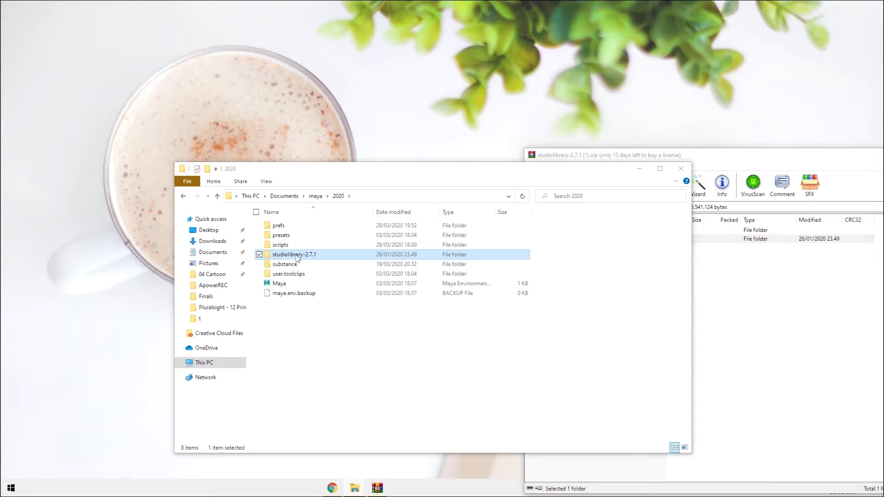
# Step: Open the extracted studiolibrary-2.7.1 folder and close the WinRAR archive window
pyautogui.doubleClick(298, 257)
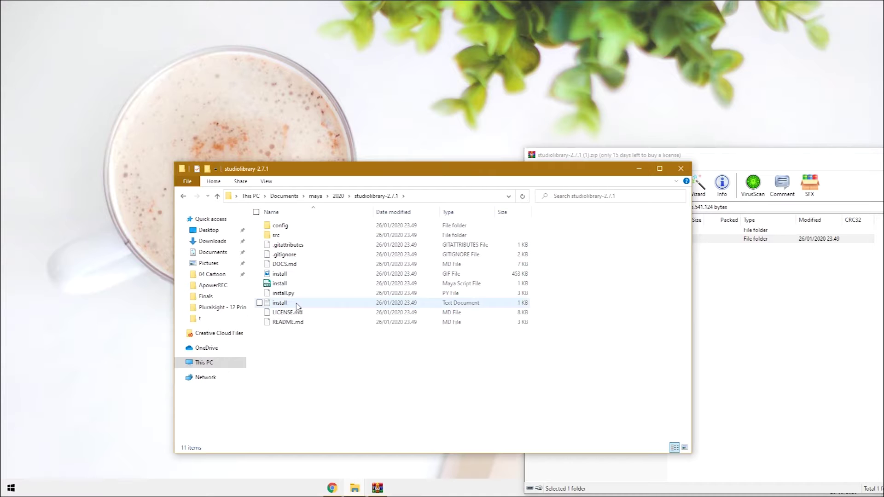
pyautogui.moveTo(850, 164); pyautogui.dragTo(618, 183)
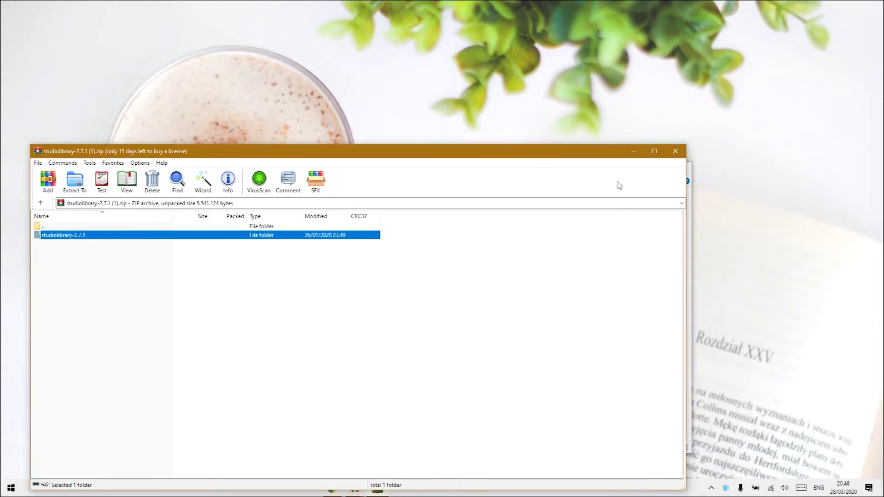
pyautogui.click(677, 148)
# Step: Launch Maya 2020 and arrange its window side by side with the studiolibrary-2.7.1 folder
pyautogui.press('super')
pyautogui.click(219, 314)
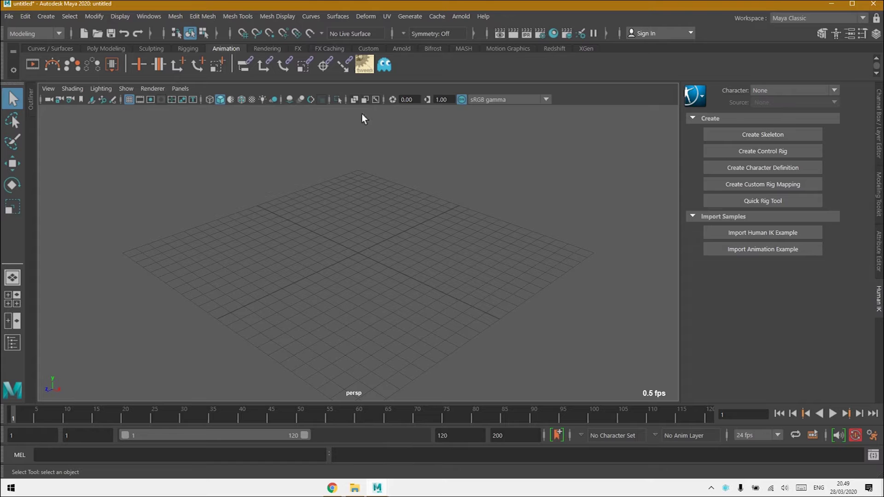
pyautogui.moveTo(392, 5); pyautogui.dragTo(883, 132)
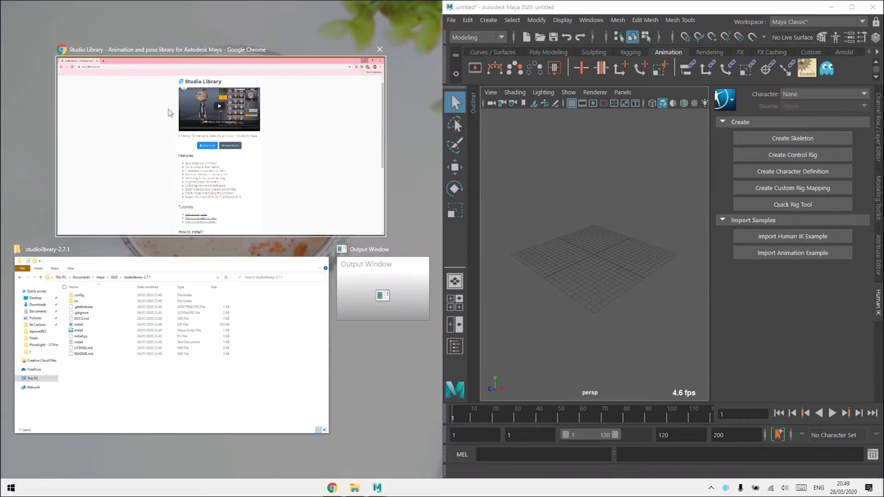
pyautogui.click(228, 328)
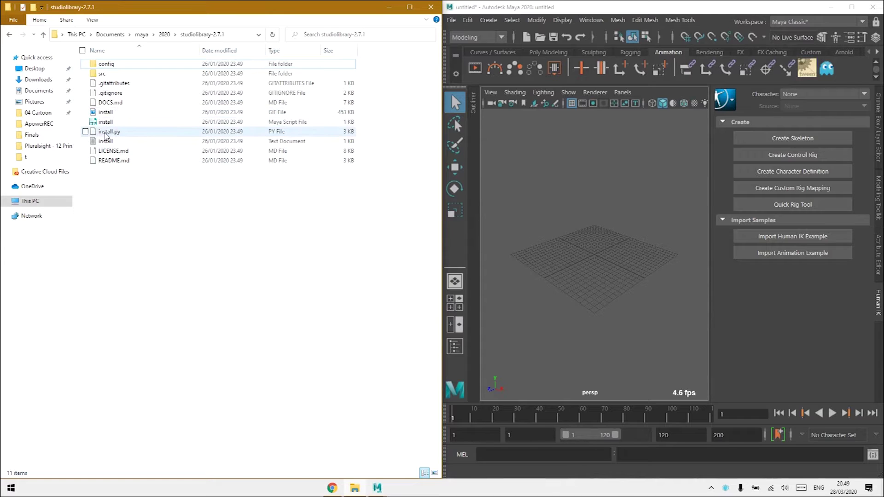
# Step: Install Studio Library by dropping install.py from the folder onto the Maya viewport, and maximize Maya
pyautogui.click(106, 133)
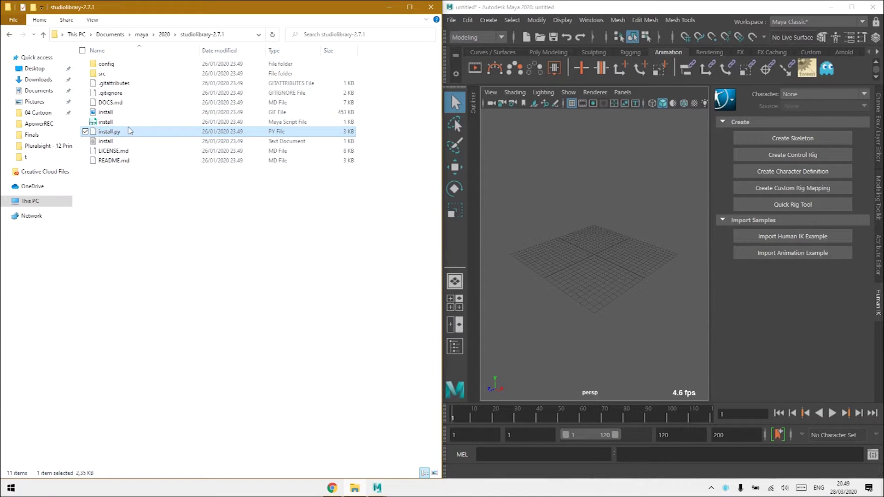
pyautogui.moveTo(110, 132); pyautogui.dragTo(559, 200)
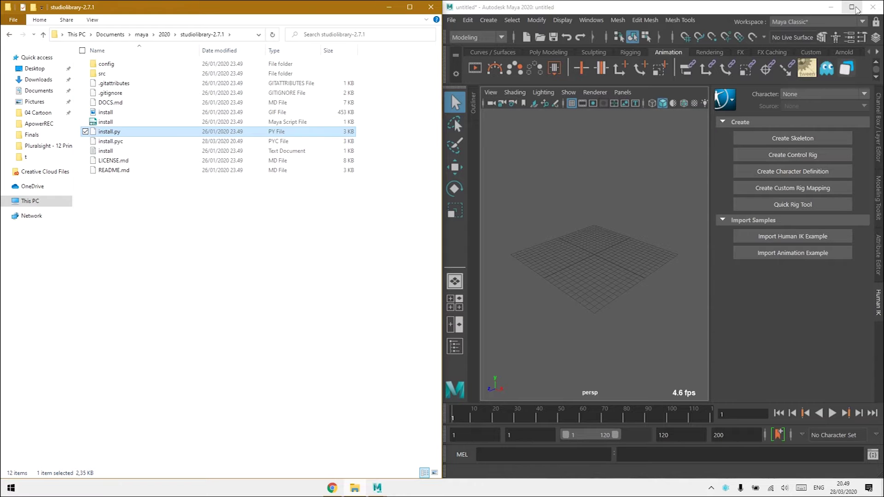
pyautogui.click(852, 8)
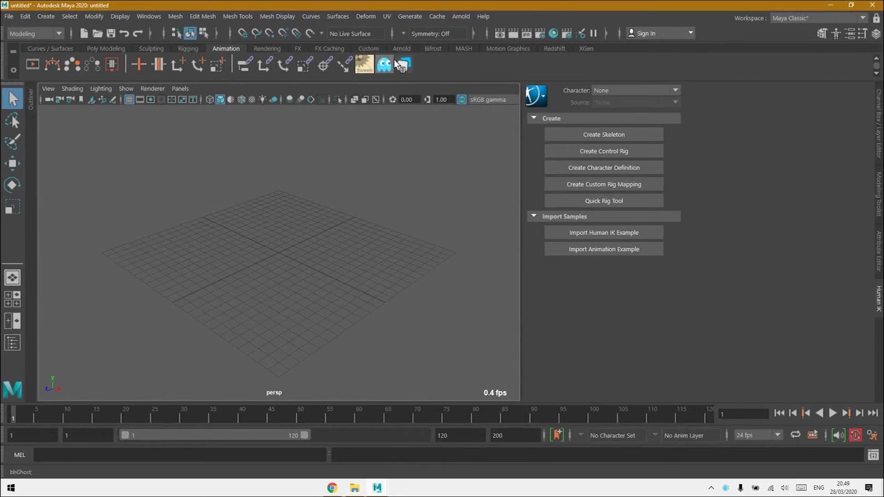
# Step: Launch Studio Library from the Animation shelf and set its root folder to Studio Libray inside 04 Cartoon
pyautogui.click(405, 64)
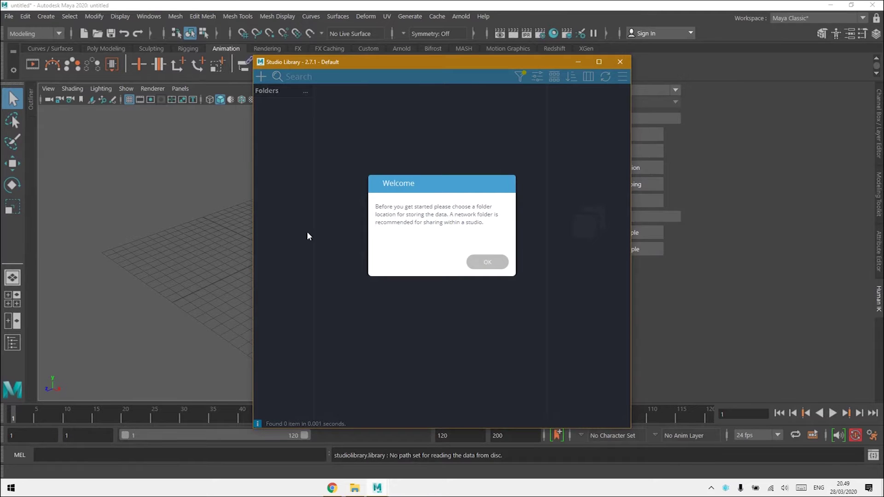
pyautogui.click(488, 262)
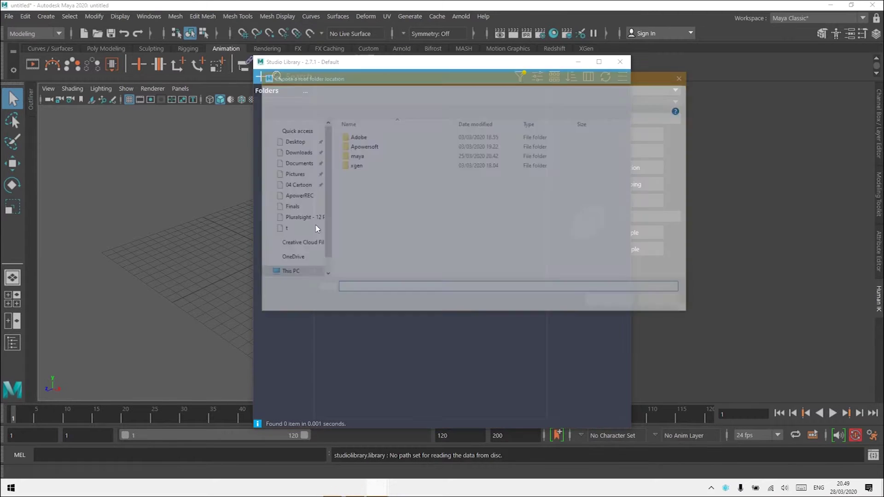
pyautogui.moveTo(361, 77); pyautogui.dragTo(466, 139)
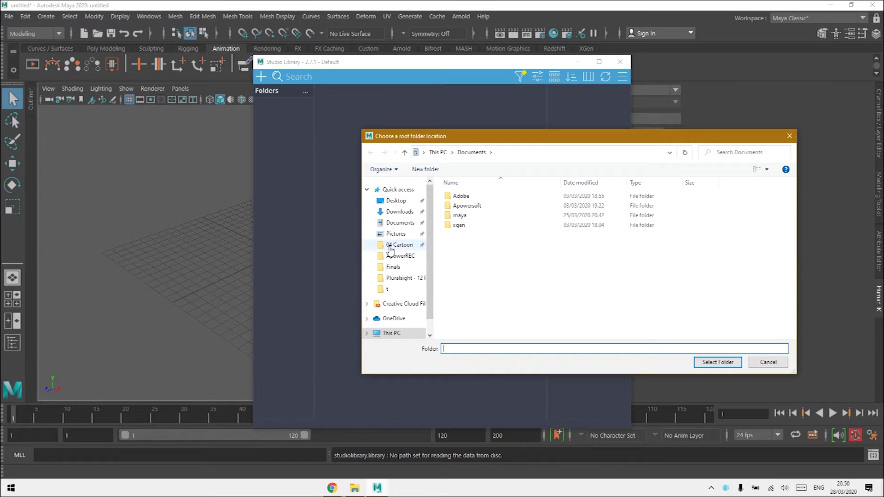
pyautogui.click(392, 247)
pyautogui.click(469, 234)
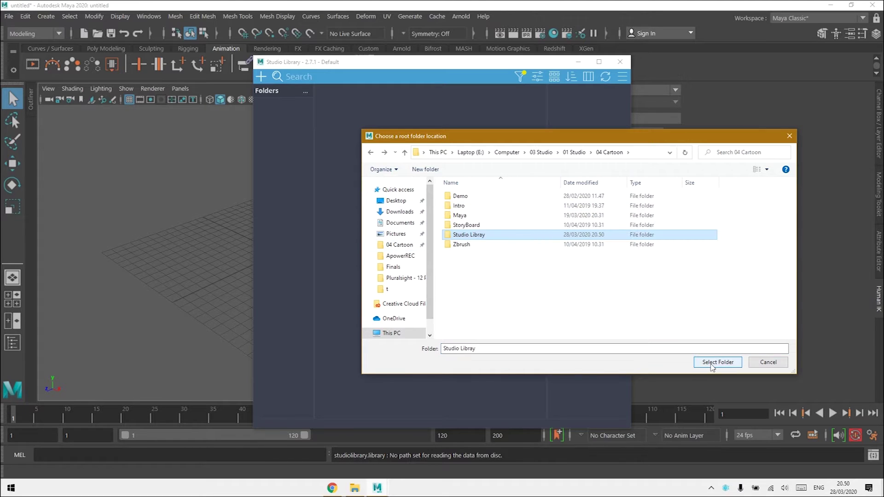
pyautogui.click(712, 362)
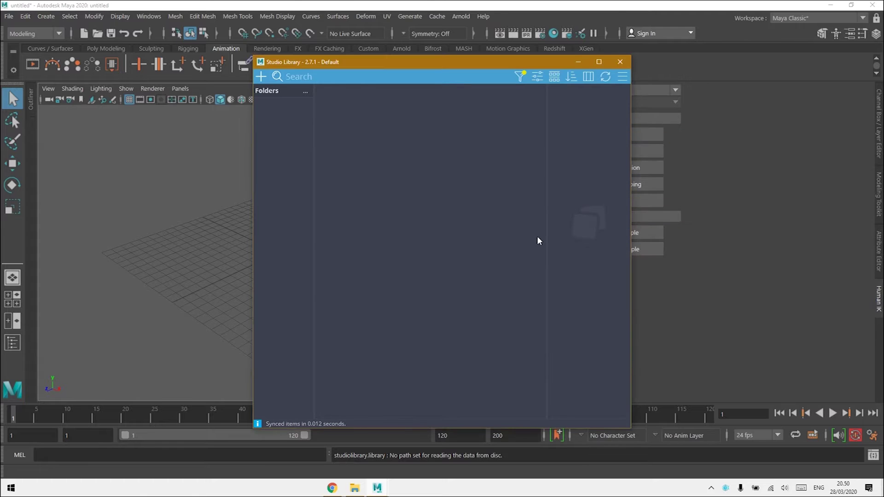
# Step: Try docking the Studio Library window above the viewport, undock it again and close it
pyautogui.moveTo(446, 55); pyautogui.dragTo(775, 95)
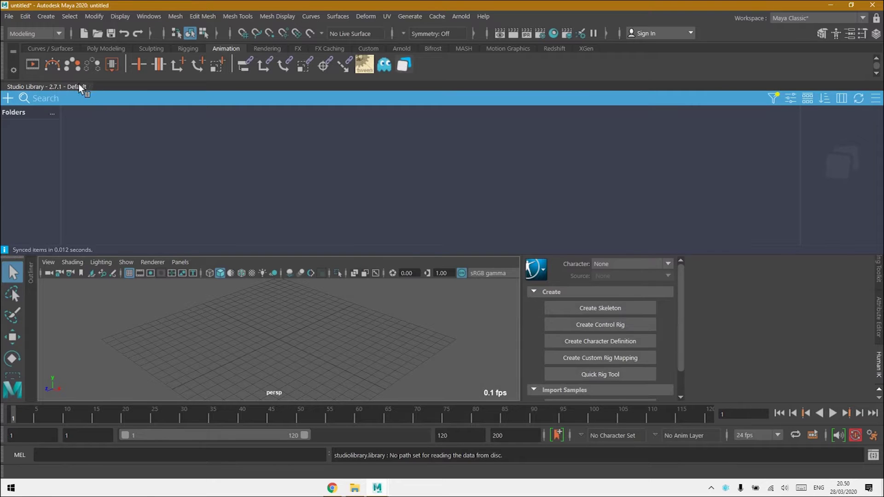
pyautogui.moveTo(81, 87); pyautogui.dragTo(114, 154)
pyautogui.moveTo(297, 136); pyautogui.dragTo(587, 71)
pyautogui.click(728, 72)
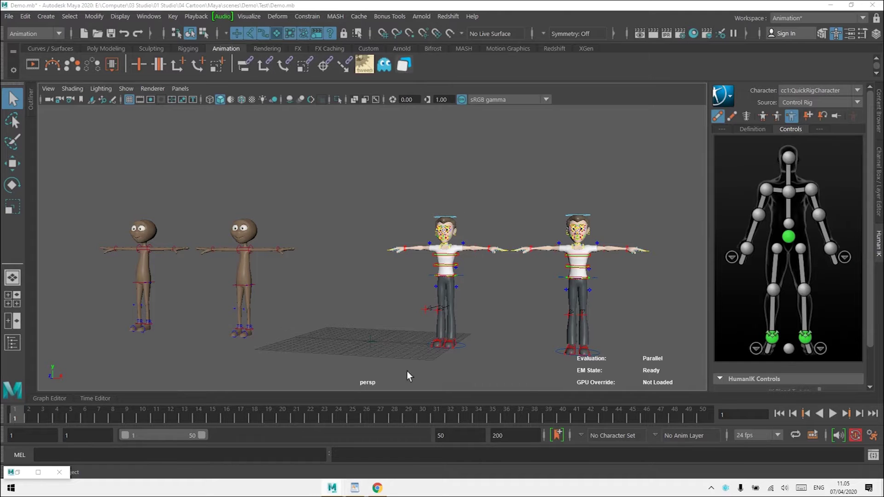
# Step: Select the controls of the two brown characters, collapse the Human IK panel and clear the selection
pyautogui.moveTo(313, 159); pyautogui.dragTo(92, 362)
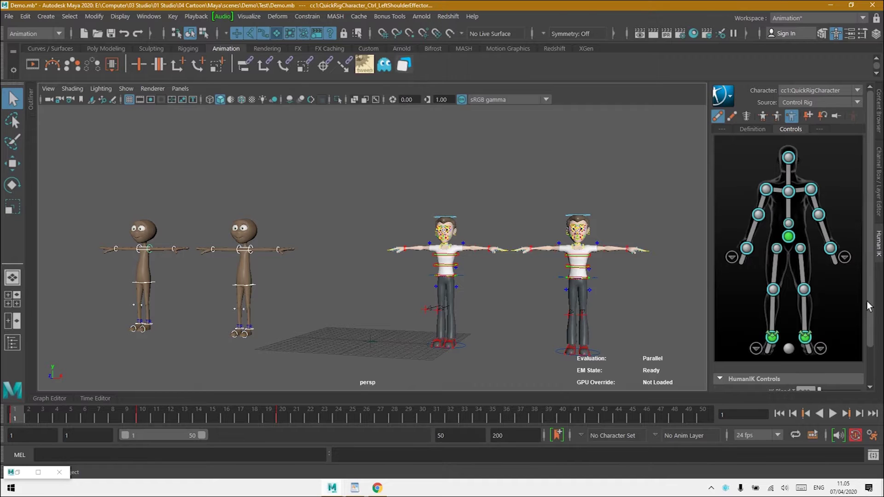
pyautogui.click(879, 256)
pyautogui.click(587, 187)
# Step: View the Advanced Skeleton web page in Chrome and return to Maya
pyautogui.click(377, 488)
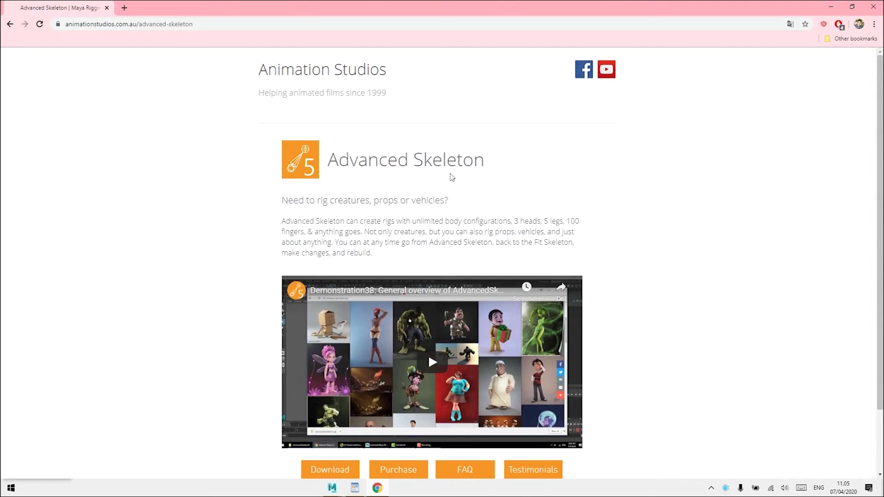
pyautogui.click(831, 7)
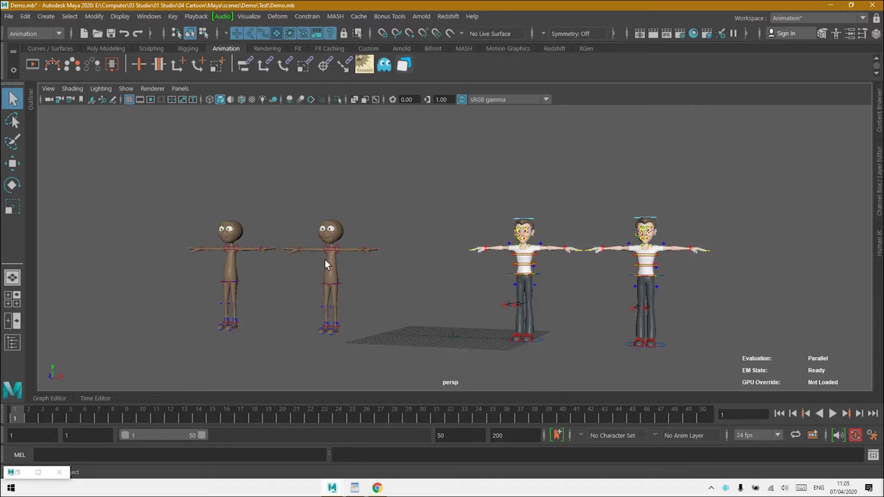
# Step: Highlight the rig controls of the two brown characters and of the two clothed characters, and clear the selection
pyautogui.moveTo(392, 176); pyautogui.dragTo(167, 370)
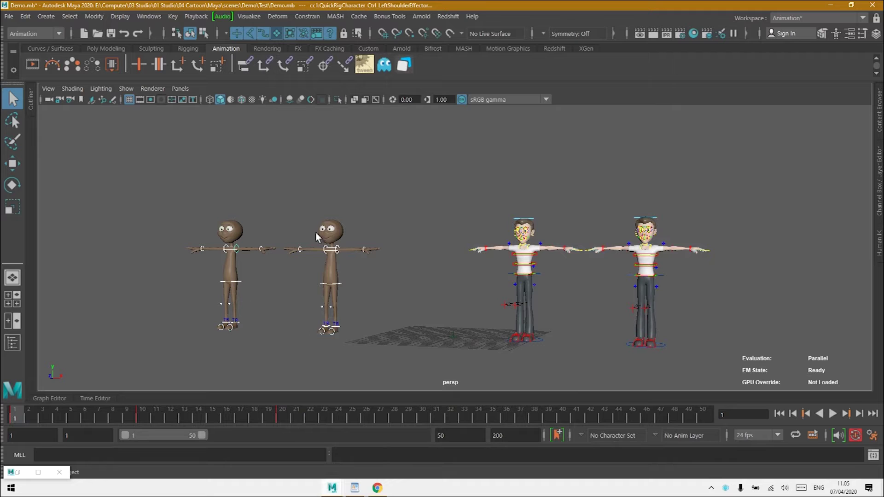
pyautogui.click(276, 289)
pyautogui.moveTo(286, 155); pyautogui.dragTo(279, 295)
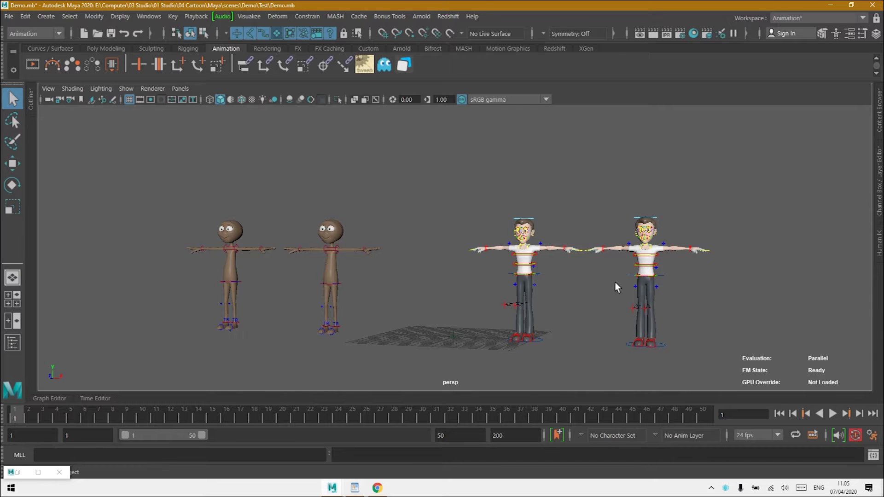
pyautogui.moveTo(433, 194); pyautogui.dragTo(781, 366)
pyautogui.click(283, 266)
# Step: Review the Animation preferences' New HIK curve default options, choose Independent Euler-angle curves, and close the preferences without saving
pyautogui.click(872, 435)
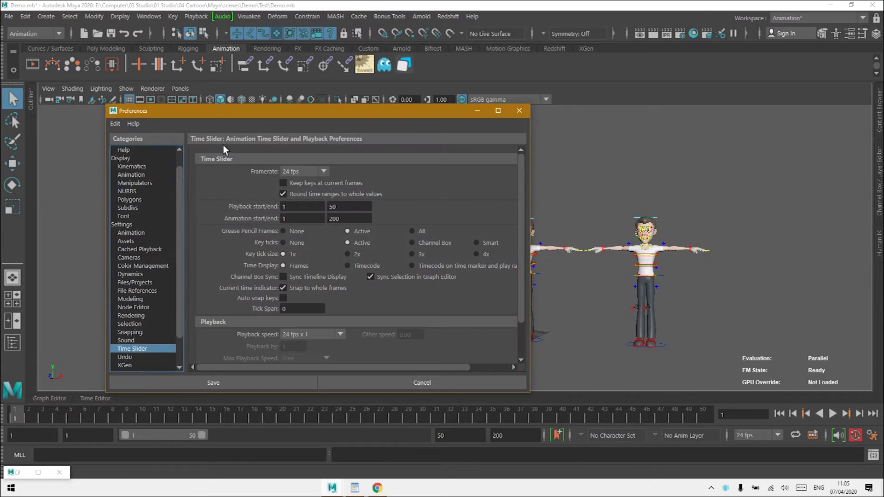
pyautogui.click(138, 233)
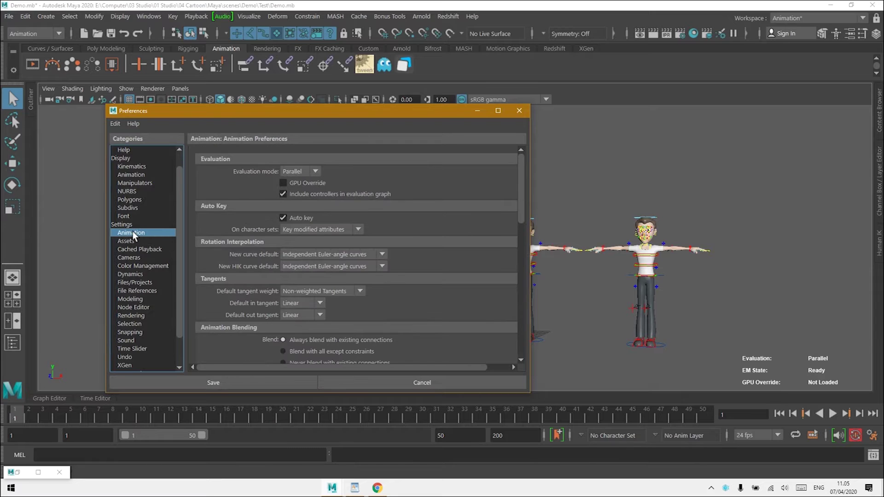
pyautogui.click(302, 265)
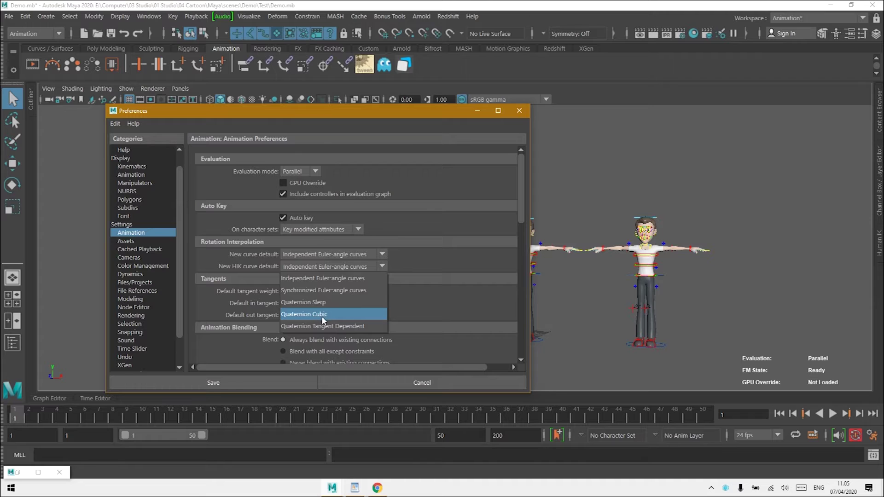
pyautogui.click(322, 279)
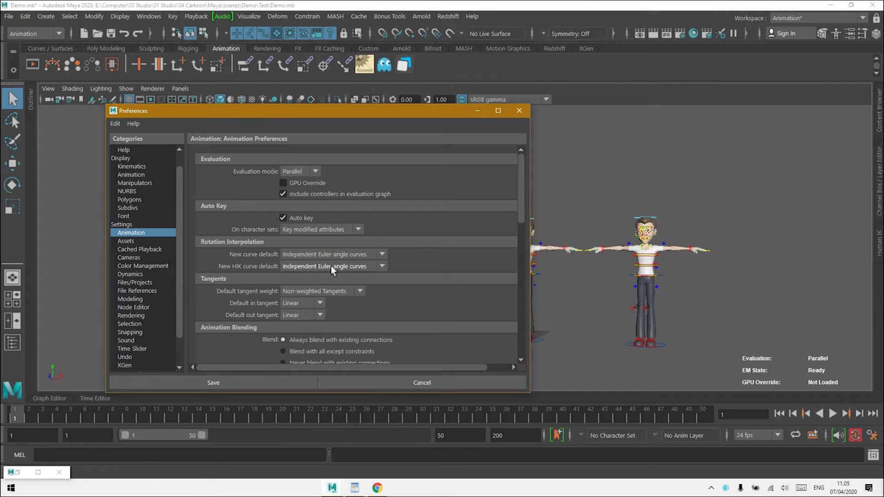
pyautogui.click(430, 382)
pyautogui.click(457, 378)
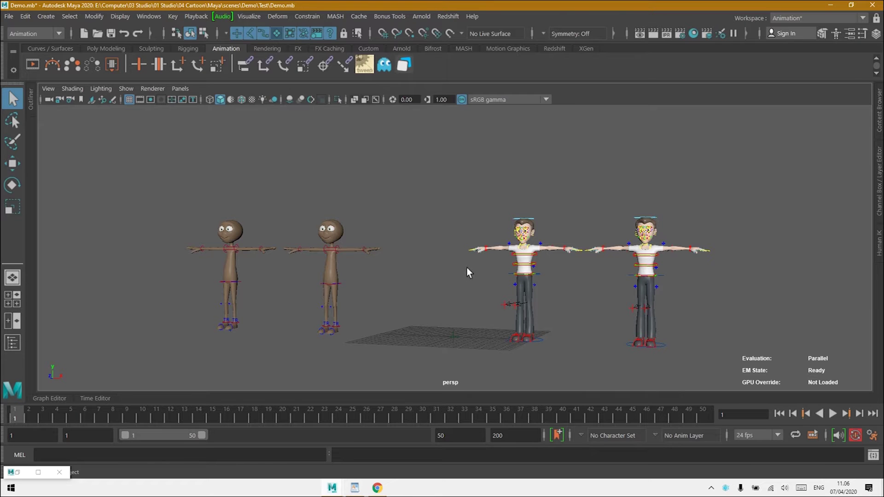
# Step: Reopen the Studio Library window from the Animation shelf
pyautogui.keyDown('alt'); pyautogui.moveTo(468, 190); pyautogui.dragTo(423, 178, button='middle'); pyautogui.keyUp('alt')
pyautogui.click(403, 65)
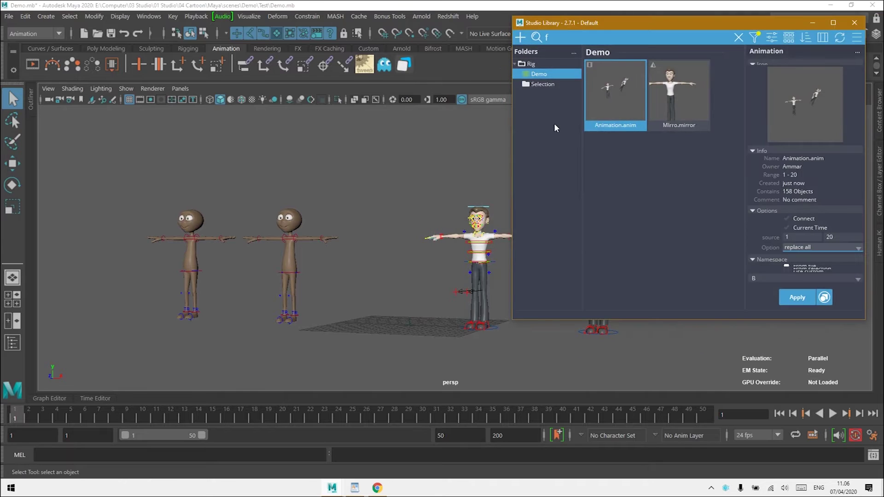
# Step: Move the existing Rig folder, including its Demo and Selection subfolders, to the trash in Studio Library
pyautogui.click(530, 65)
pyautogui.rightClick(528, 70)
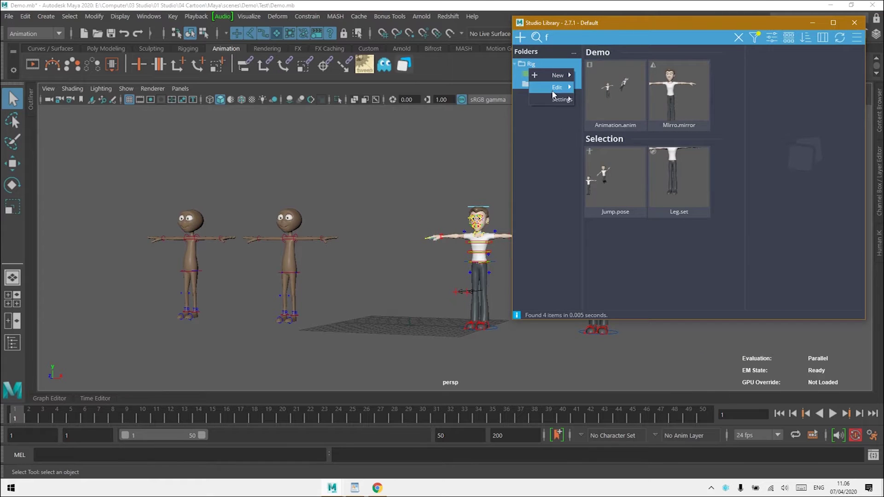
pyautogui.moveTo(561, 99)
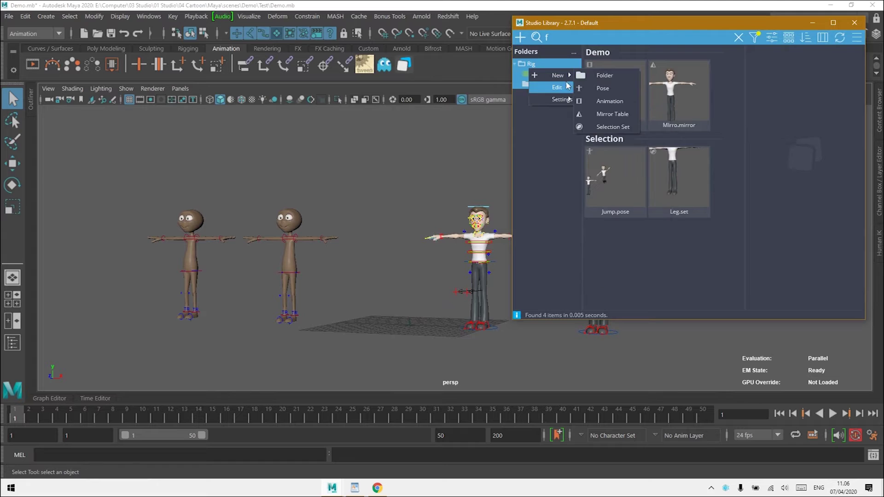
pyautogui.click(611, 225)
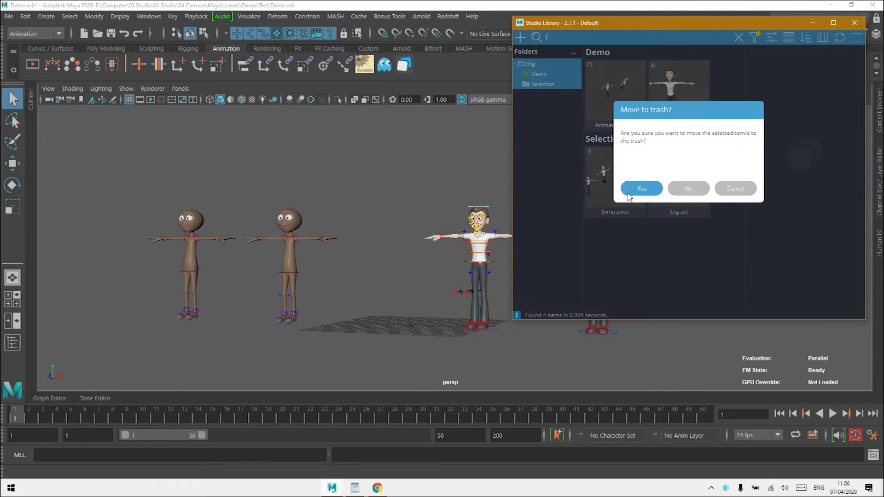
pyautogui.click(638, 189)
# Step: Review the Studio Library path, colour and scale settings, and save them with the Small scale factor
pyautogui.keyDown('alt'); pyautogui.moveTo(371, 197); pyautogui.dragTo(329, 199); pyautogui.keyUp('alt')
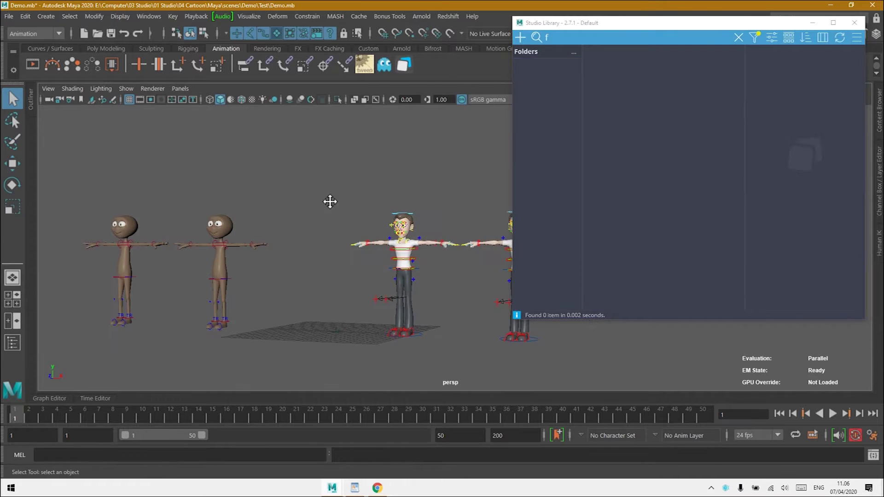
pyautogui.click(857, 37)
pyautogui.click(788, 59)
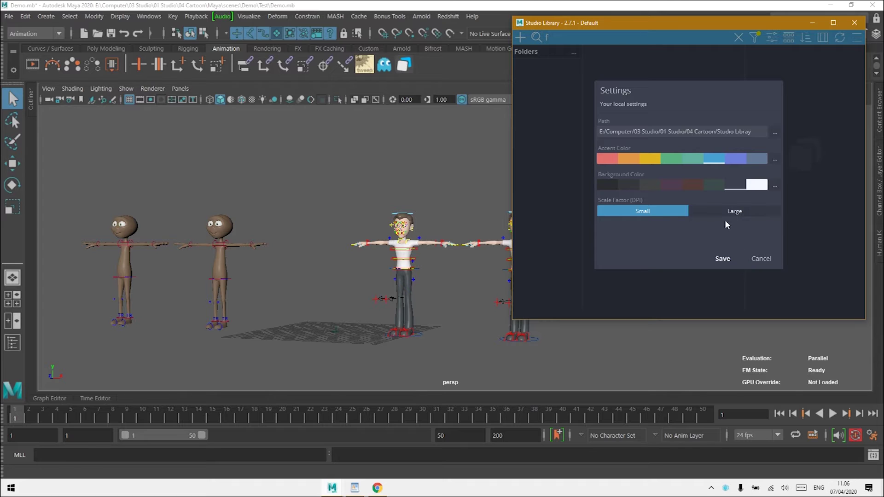
pyautogui.click(727, 259)
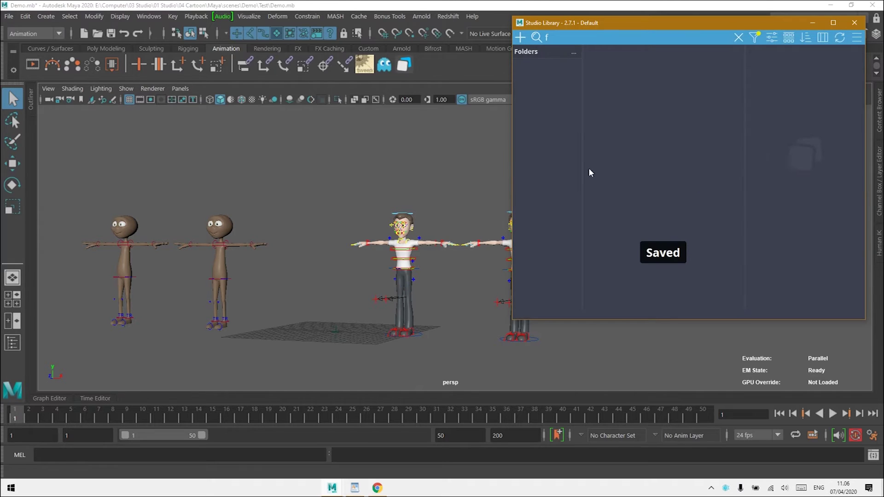
# Step: Create a new top-level folder named Rig in Studio Library
pyautogui.rightClick(538, 71)
pyautogui.moveTo(571, 79)
pyautogui.click(609, 80)
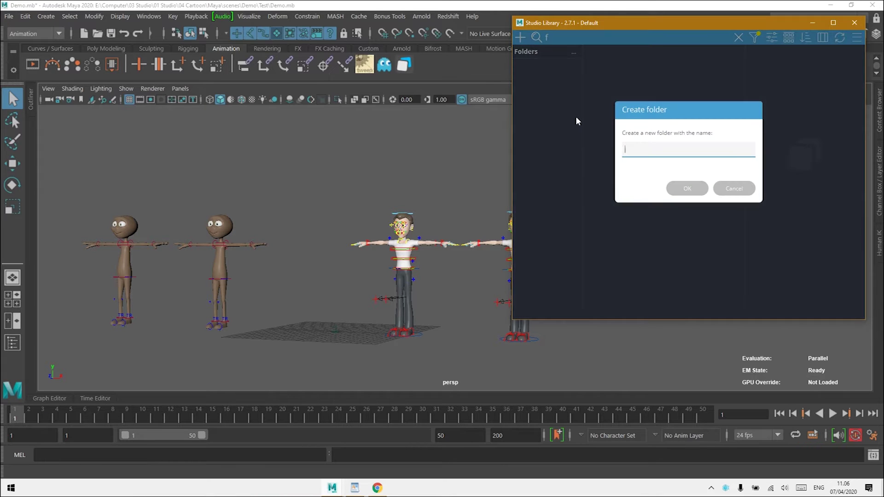
pyautogui.write('Rig')
pyautogui.press('Return')
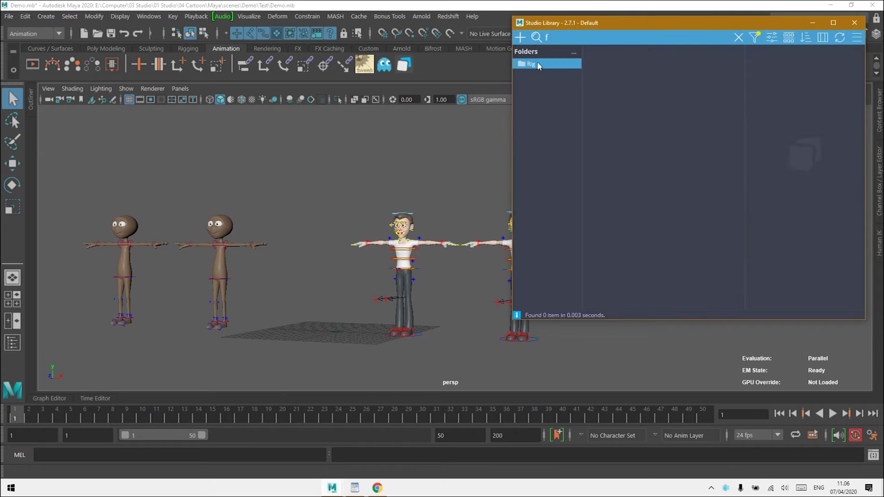
# Step: Create a subfolder named Demo inside the Rig folder and expand Rig to show it
pyautogui.rightClick(535, 64)
pyautogui.moveTo(568, 72)
pyautogui.click(599, 72)
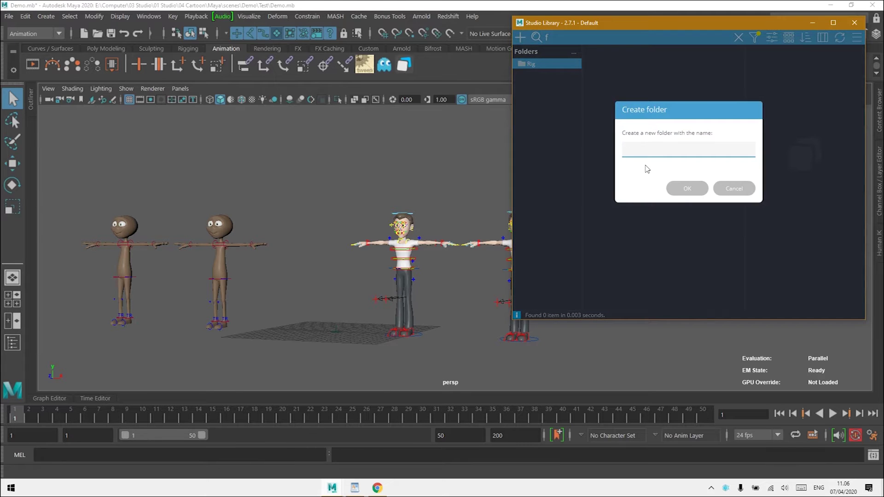
pyautogui.click(686, 188)
pyautogui.click(514, 64)
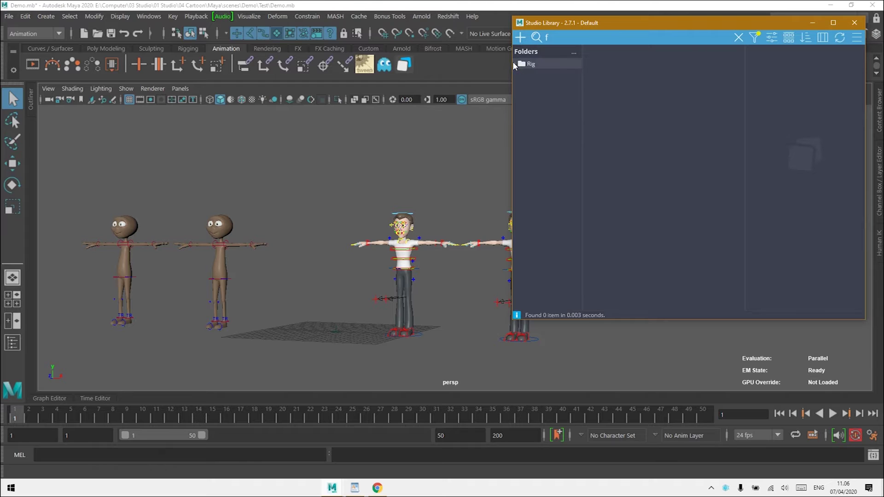
pyautogui.click(514, 64)
# Step: Set the Demo folder's colour to green and give it a different icon
pyautogui.rightClick(542, 77)
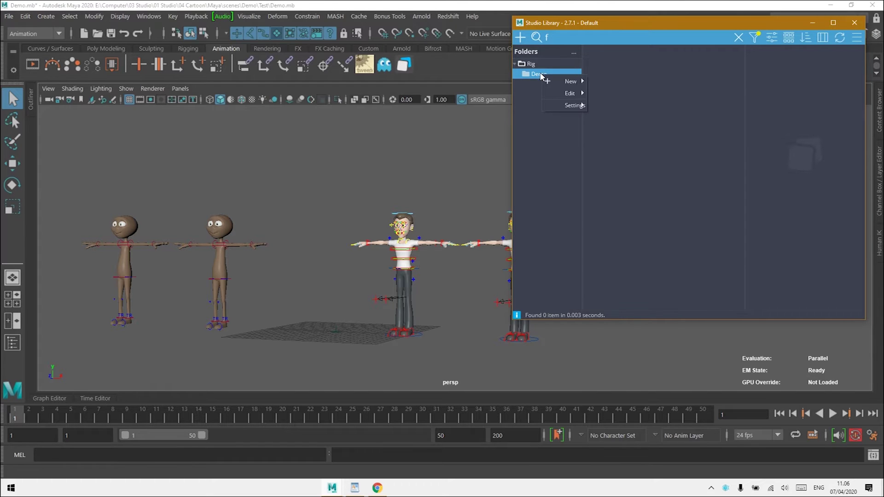
pyautogui.moveTo(573, 93)
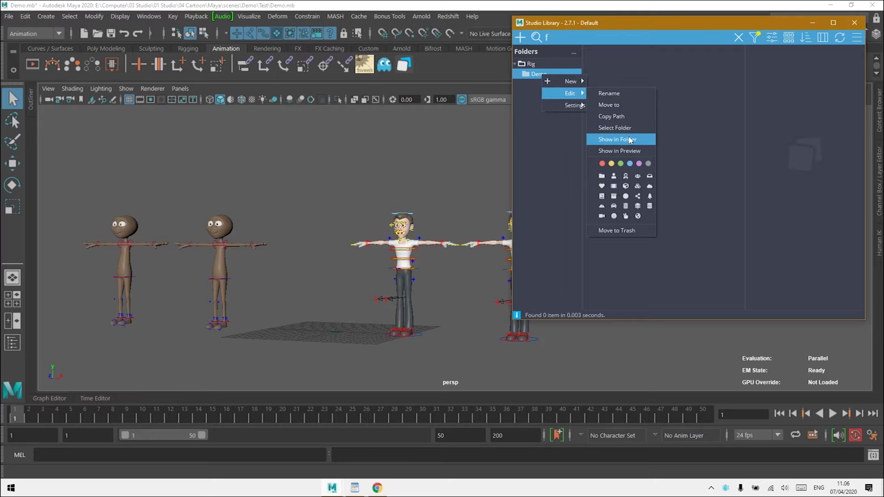
pyautogui.click(620, 164)
pyautogui.rightClick(544, 76)
pyautogui.moveTo(574, 94)
pyautogui.click(617, 196)
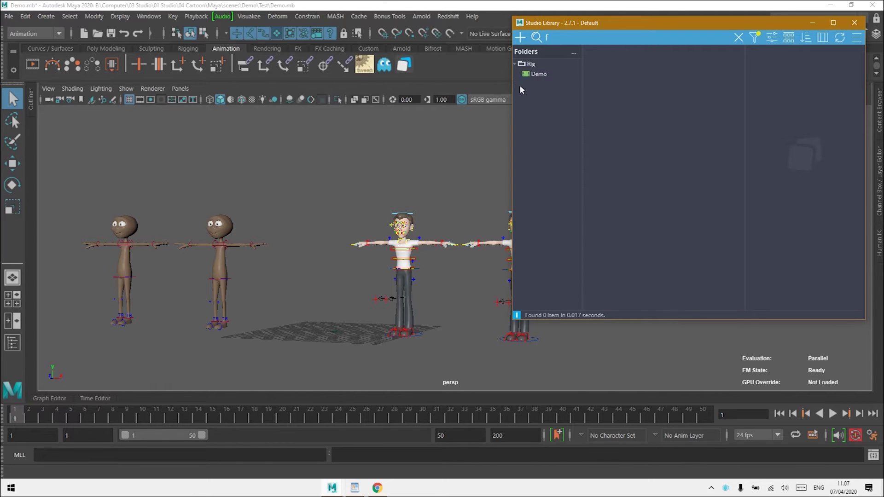
# Step: Minimise the Studio Library window and display the Channel Box / Layer Editor, with the two clothed characters in view
pyautogui.scroll(2, 410, 149)
pyautogui.keyDown('alt'); pyautogui.moveTo(410, 149); pyautogui.dragTo(340, 167, button='middle'); pyautogui.keyUp('alt')
pyautogui.scroll(2, 405, 185)
pyautogui.keyDown('alt'); pyautogui.moveTo(441, 185); pyautogui.dragTo(334, 158, button='middle'); pyautogui.keyUp('alt')
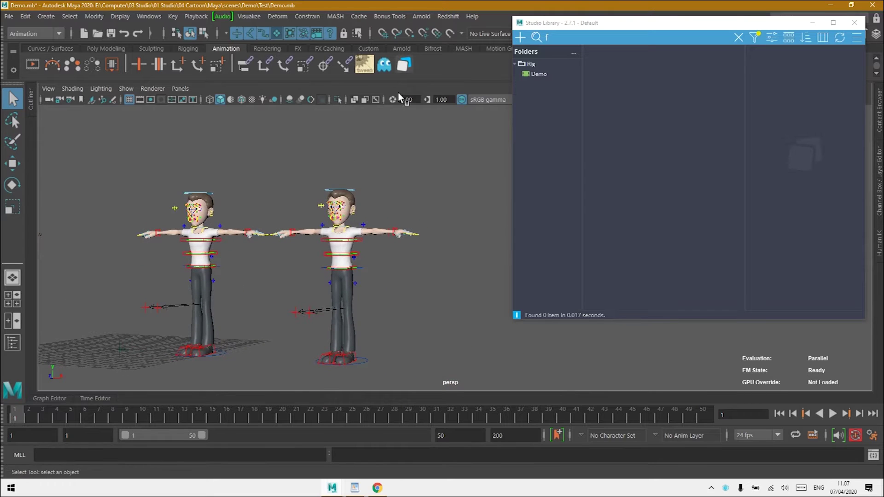
pyautogui.scroll(-2, 414, 128)
pyautogui.keyDown('alt'); pyautogui.moveTo(435, 165); pyautogui.dragTo(392, 140, button='middle'); pyautogui.keyUp('alt')
pyautogui.keyDown('alt'); pyautogui.moveTo(392, 140); pyautogui.dragTo(438, 162); pyautogui.keyUp('alt')
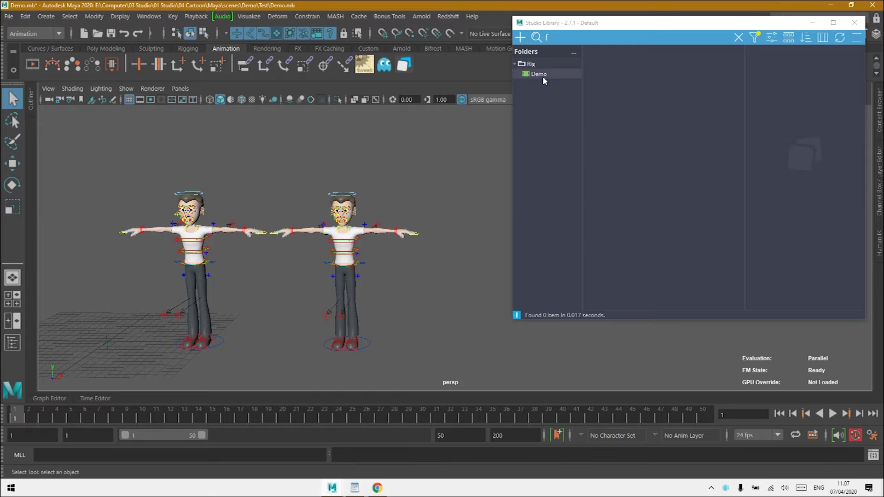
pyautogui.click(813, 23)
pyautogui.scroll(3, 426, 197)
pyautogui.keyDown('alt'); pyautogui.moveTo(426, 197); pyautogui.dragTo(449, 186, button='middle'); pyautogui.keyUp('alt')
pyautogui.scroll(-2, 507, 184)
pyautogui.click(878, 111)
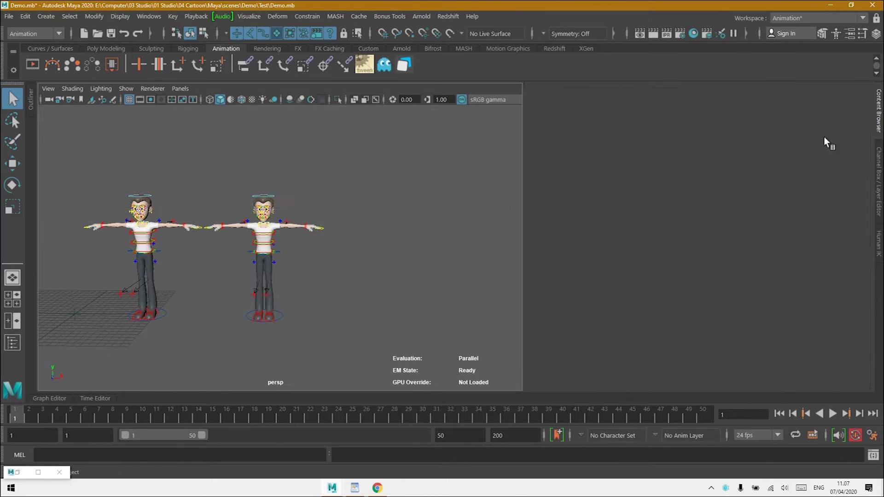
pyautogui.click(879, 179)
# Step: Inspect the left and right side naming of the rightmost character's wrist and foot controls, and clear the selection
pyautogui.scroll(4, 493, 227)
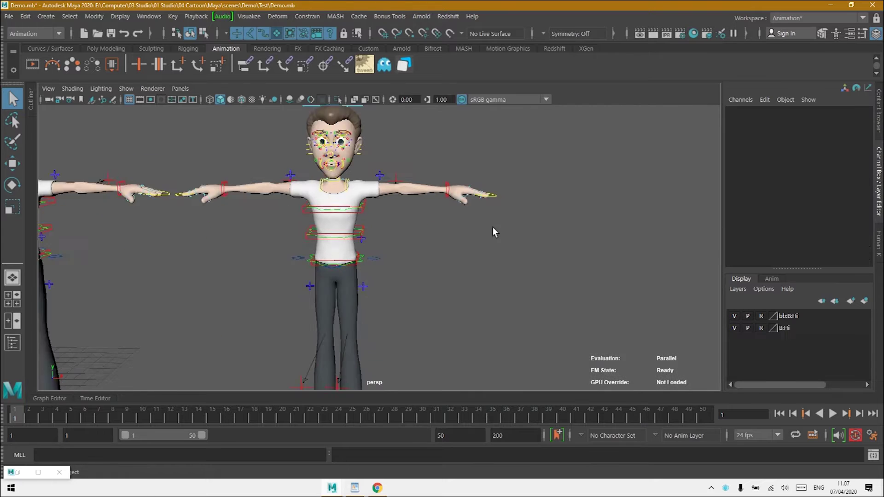
pyautogui.click(466, 173)
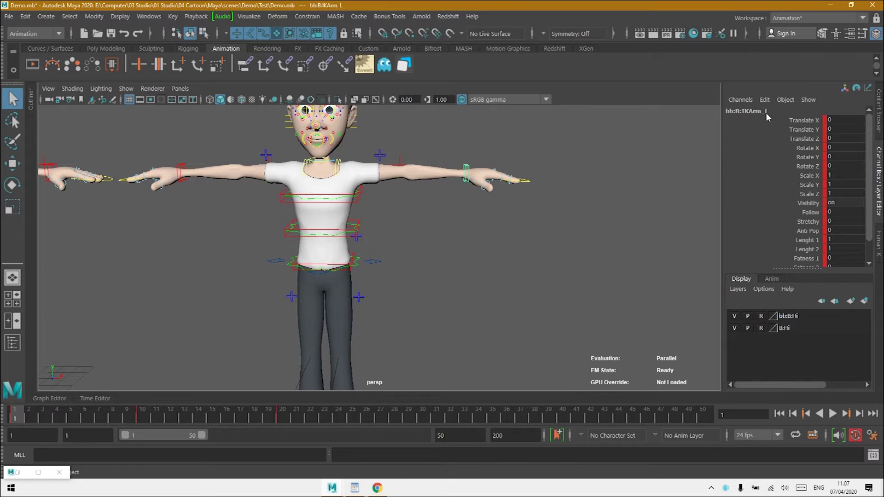
pyautogui.click(184, 169)
pyautogui.keyDown('alt'); pyautogui.moveTo(456, 319); pyautogui.dragTo(445, 171, button='middle'); pyautogui.keyUp('alt')
pyautogui.scroll(-2, 442, 177)
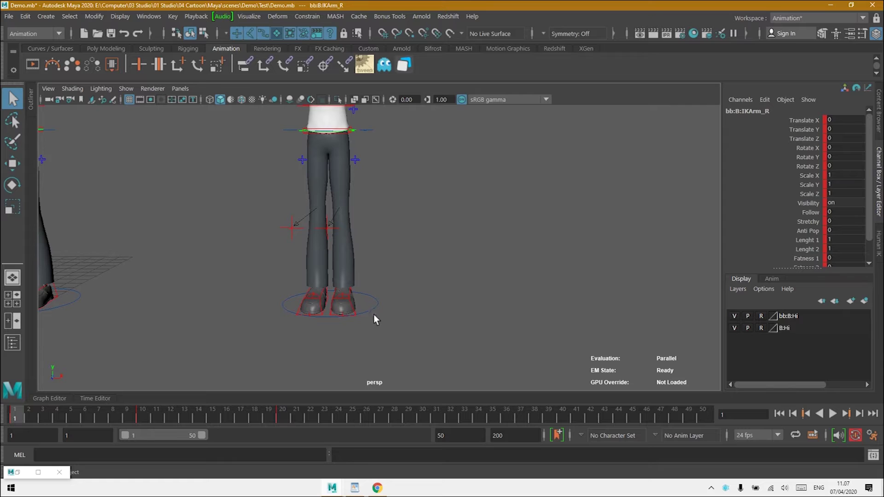
pyautogui.click(355, 311)
pyautogui.keyDown('alt'); pyautogui.moveTo(573, 158); pyautogui.dragTo(547, 282, button='middle'); pyautogui.keyUp('alt')
pyautogui.click(524, 172)
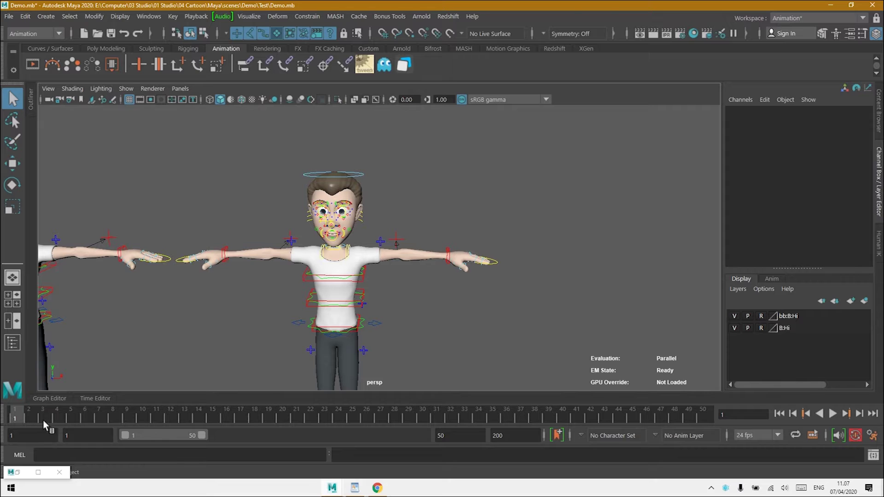
pyautogui.click(14, 472)
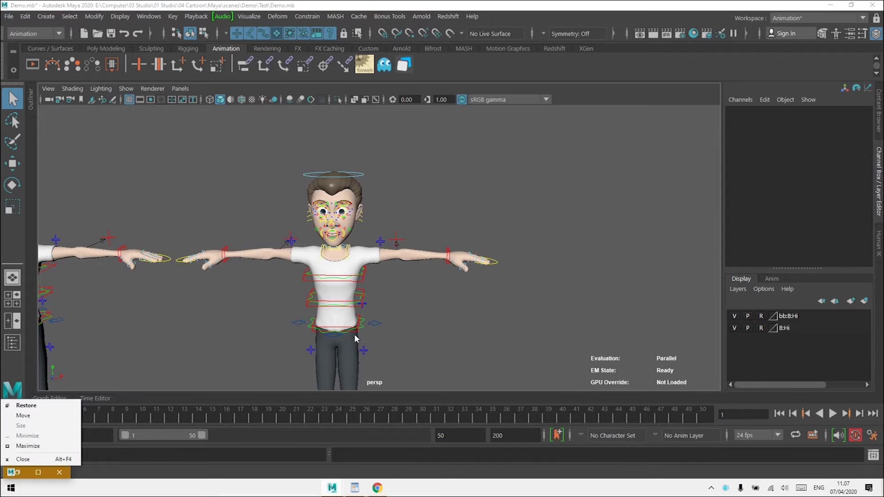
pyautogui.click(446, 324)
pyautogui.scroll(-5, 446, 325)
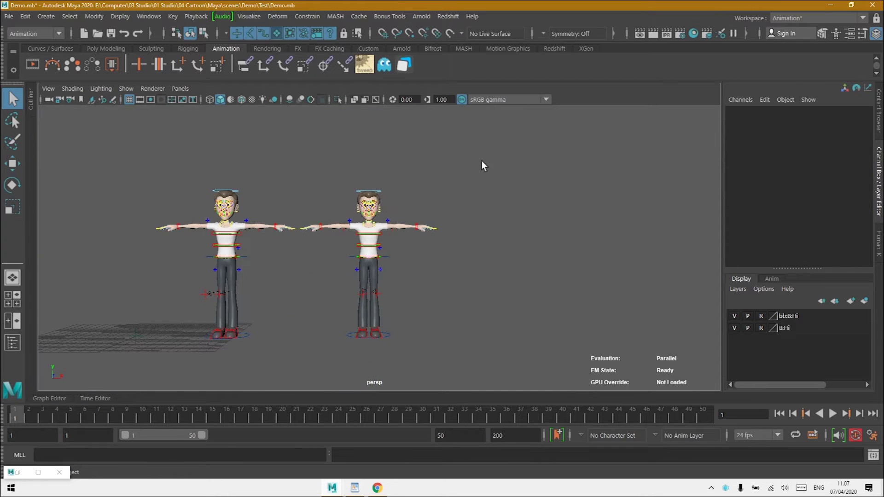
pyautogui.moveTo(485, 148); pyautogui.dragTo(298, 375)
pyautogui.click(368, 132)
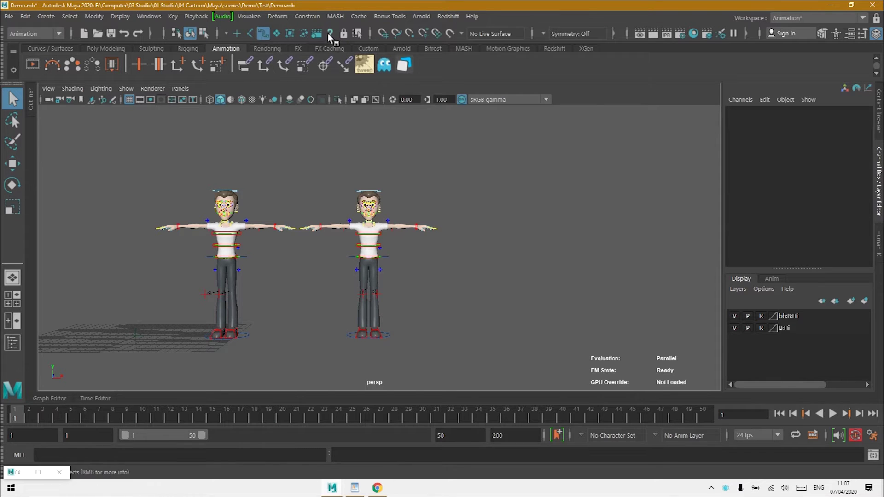
# Step: Select all the rig control curves of the rightmost clothed character
pyautogui.keyDown('alt'); pyautogui.moveTo(129, 132); pyautogui.dragTo(216, 112, button='middle'); pyautogui.keyUp('alt')
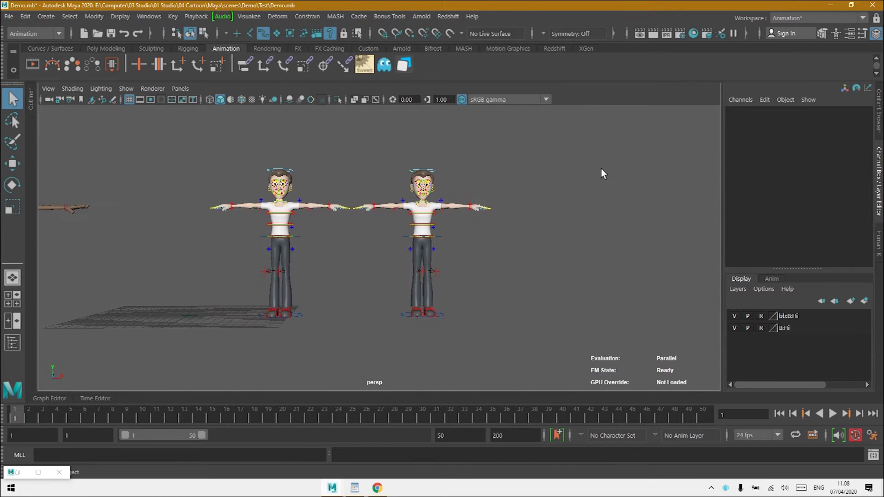
pyautogui.moveTo(554, 130); pyautogui.dragTo(352, 365)
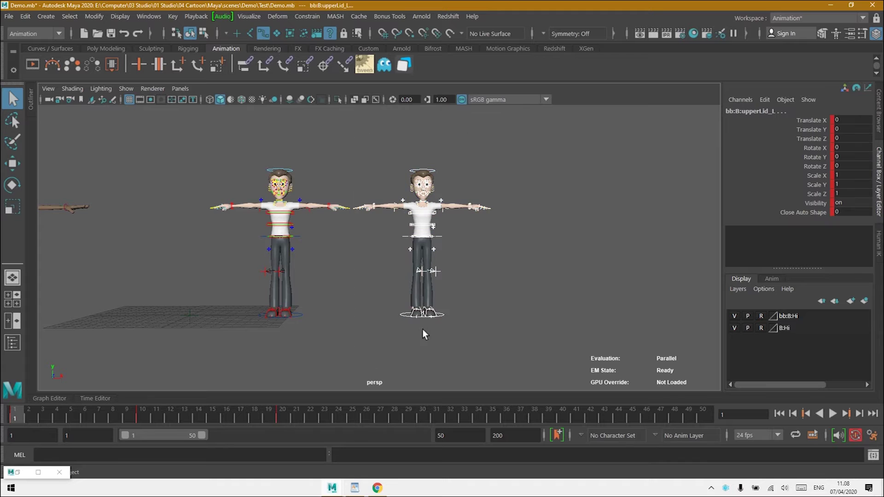
pyautogui.scroll(2, 455, 230)
pyautogui.scroll(3, 455, 231)
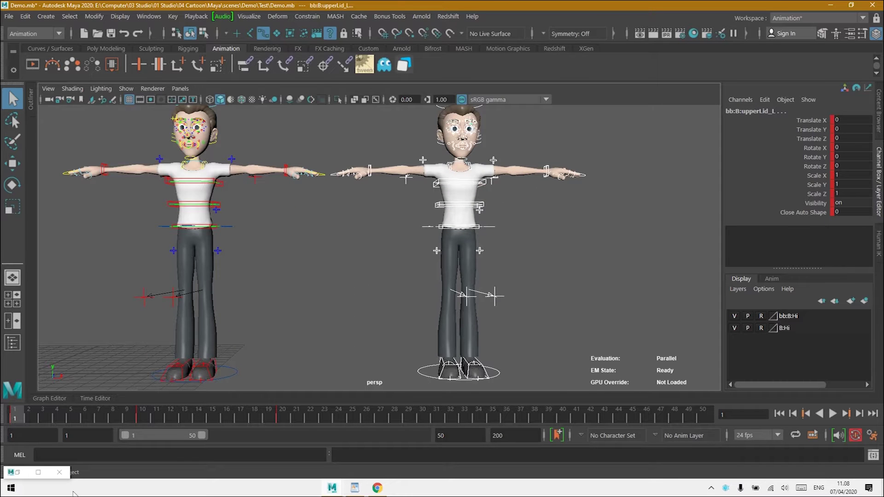
# Step: Restore the Studio Library window, move it lower over the viewport, and start a new Mirror Table in the Demo folder
pyautogui.click(19, 473)
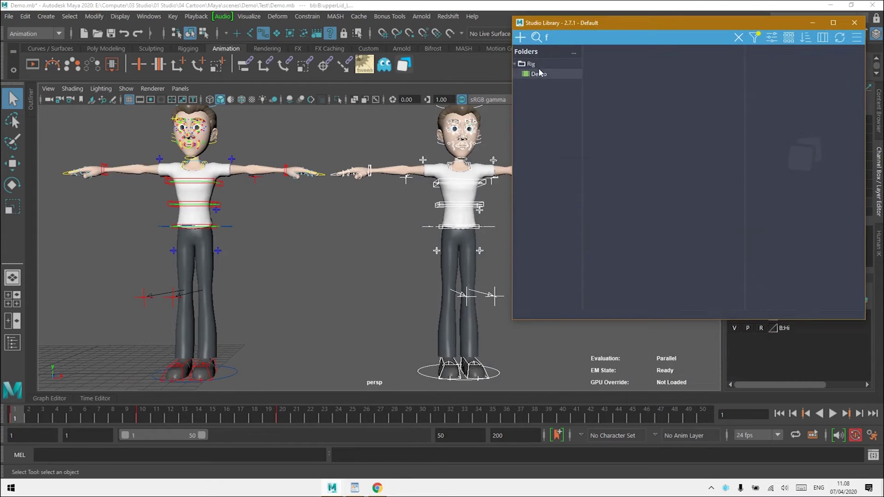
pyautogui.moveTo(590, 24); pyautogui.dragTo(517, 65)
pyautogui.click(468, 116)
pyautogui.rightClick(485, 121)
pyautogui.moveTo(516, 122)
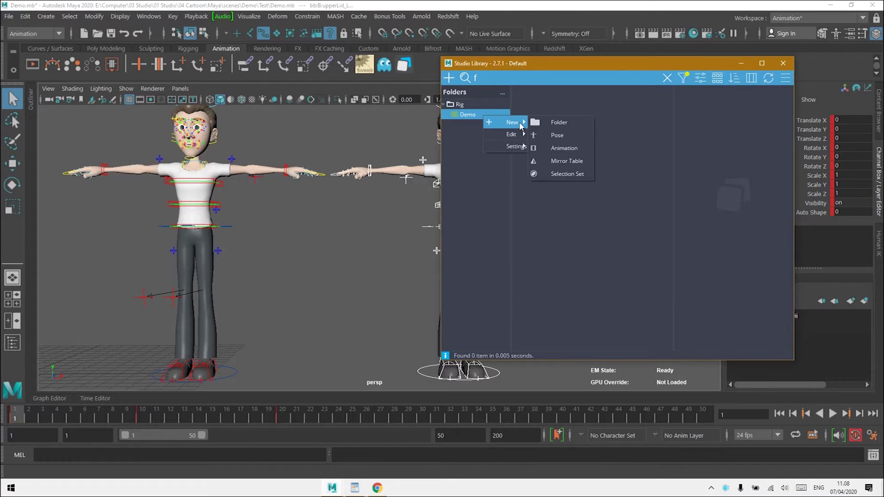
pyautogui.click(565, 162)
# Step: Frame the selected character from the front and capture it as the mirror table's thumbnail, retaking it with closer, more centred framing
pyautogui.keyDown('alt'); pyautogui.moveTo(394, 201); pyautogui.dragTo(286, 217, button='middle'); pyautogui.keyUp('alt')
pyautogui.keyDown('alt'); pyautogui.moveTo(250, 200); pyautogui.dragTo(371, 234, button='right'); pyautogui.keyUp('alt')
pyautogui.keyDown('alt'); pyautogui.moveTo(308, 230); pyautogui.dragTo(328, 261, button='middle'); pyautogui.keyUp('alt')
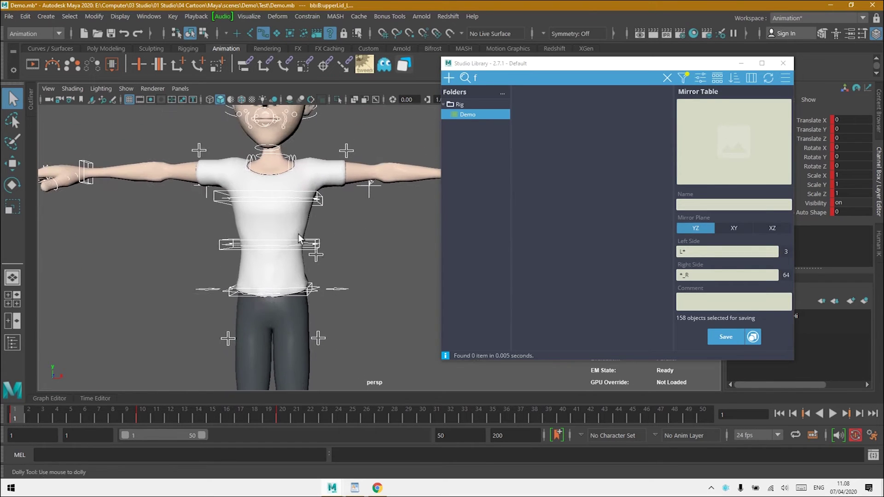
pyautogui.keyDown('alt'); pyautogui.moveTo(290, 231); pyautogui.dragTo(320, 238, button='right'); pyautogui.keyUp('alt')
pyautogui.click(721, 176)
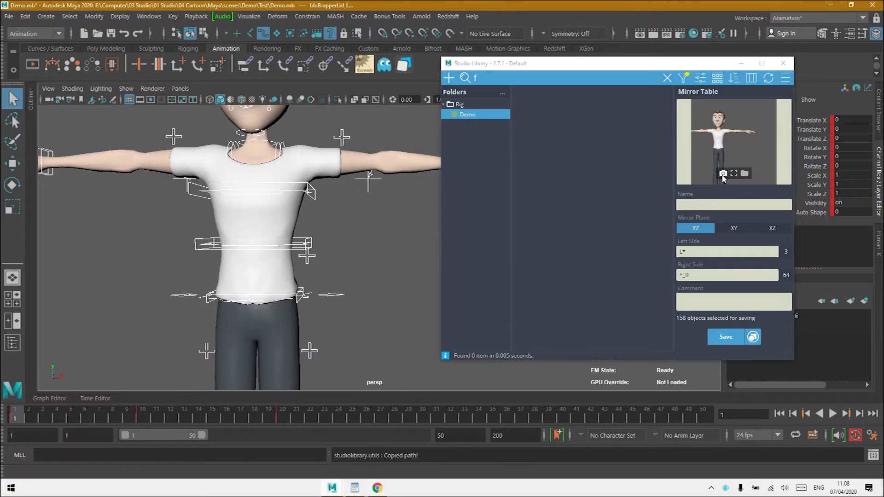
pyautogui.keyDown('alt'); pyautogui.moveTo(286, 192); pyautogui.dragTo(361, 207, button='right'); pyautogui.keyUp('alt')
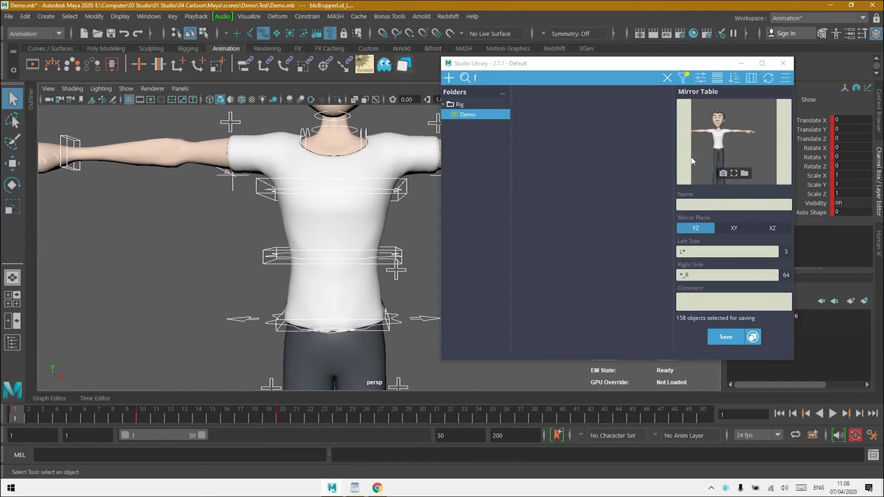
pyautogui.click(722, 174)
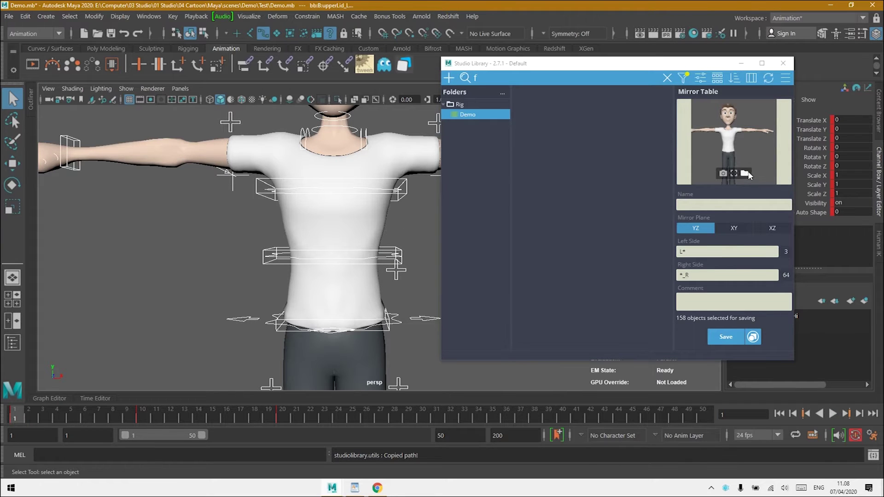
# Step: Name the mirror table "Mirro" and look over the character's two sides with the YZ mirror plane chosen
pyautogui.click(705, 204)
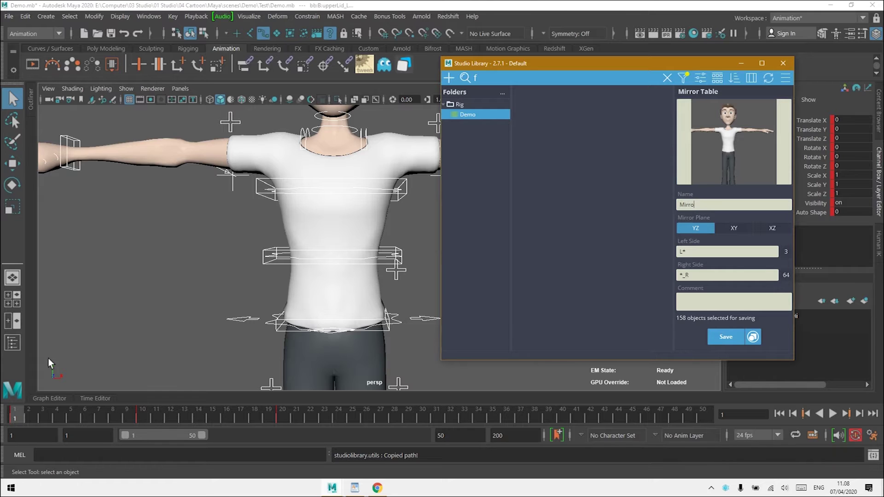
pyautogui.keyDown('alt'); pyautogui.moveTo(93, 356); pyautogui.dragTo(76, 355); pyautogui.keyUp('alt')
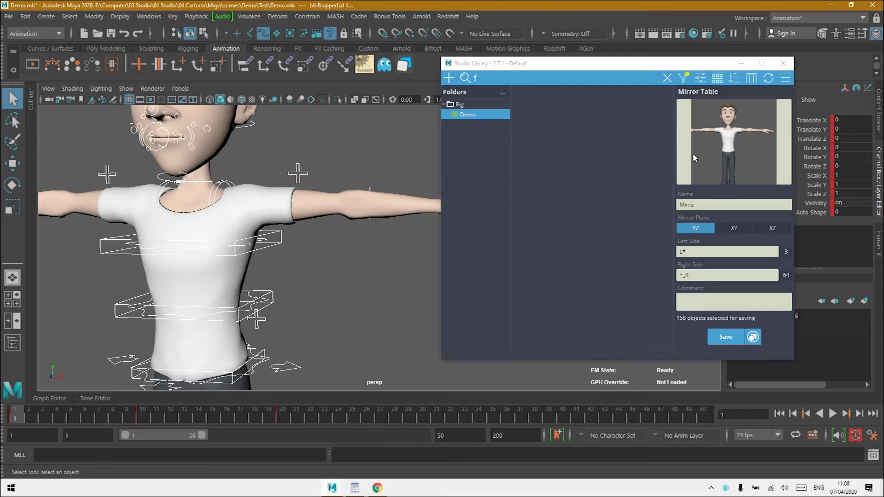
pyautogui.keyDown('alt'); pyautogui.moveTo(377, 278); pyautogui.dragTo(363, 275); pyautogui.keyUp('alt')
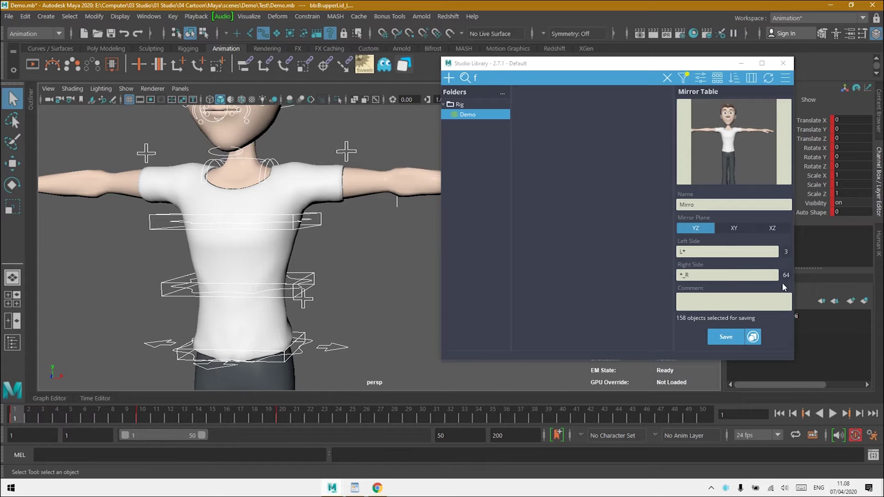
# Step: Switch to the WordPad notes, examine how control names like Hand_L map to wildcard patterns like *_L, and return to Maya
pyautogui.click(355, 489)
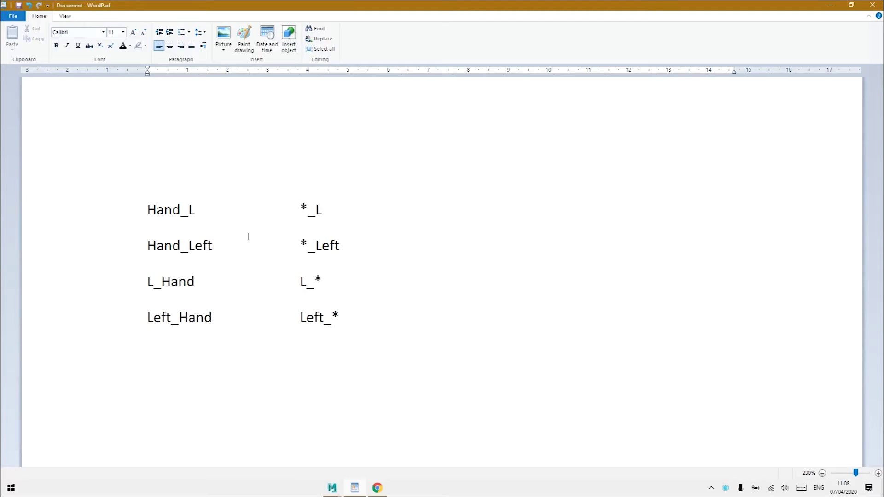
pyautogui.moveTo(217, 208); pyautogui.dragTo(147, 212)
pyautogui.click(141, 210)
pyautogui.click(141, 210)
pyautogui.click(184, 211)
pyautogui.click(308, 209)
pyautogui.moveTo(308, 208); pyautogui.dragTo(300, 205)
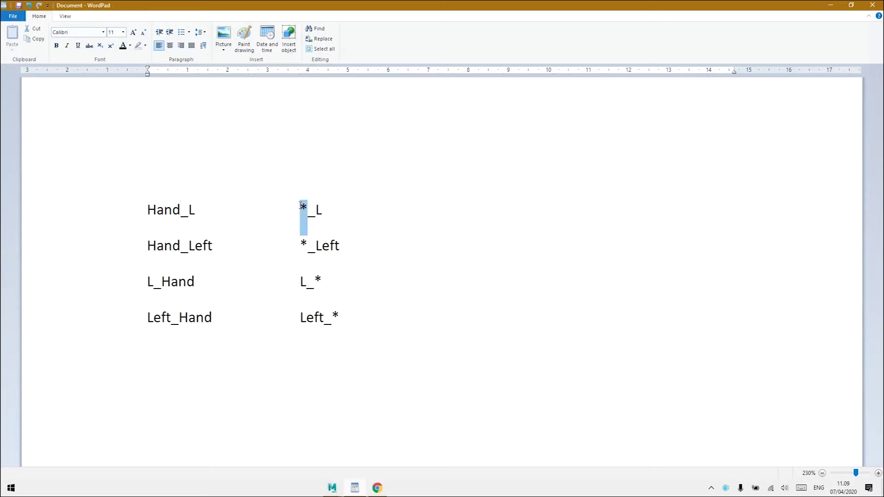
pyautogui.click(338, 215)
pyautogui.click(330, 316)
pyautogui.click(364, 322)
pyautogui.click(831, 5)
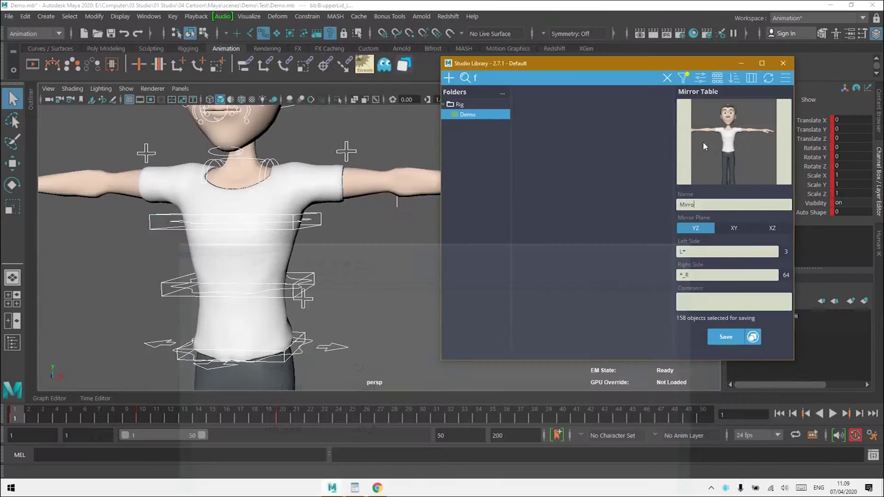
# Step: Set the mirror table's left side pattern to *_L and save the table in the Demo folder
pyautogui.moveTo(700, 250); pyautogui.dragTo(597, 242)
pyautogui.write('*_L')
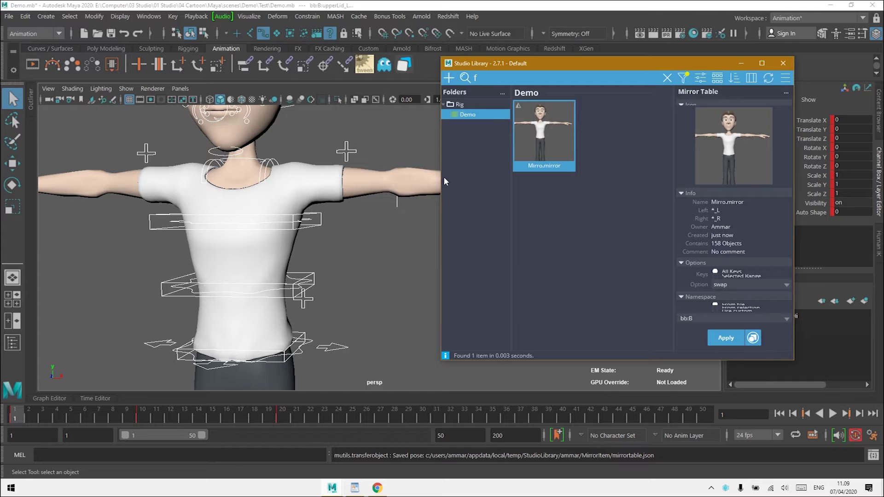
pyautogui.press('a')
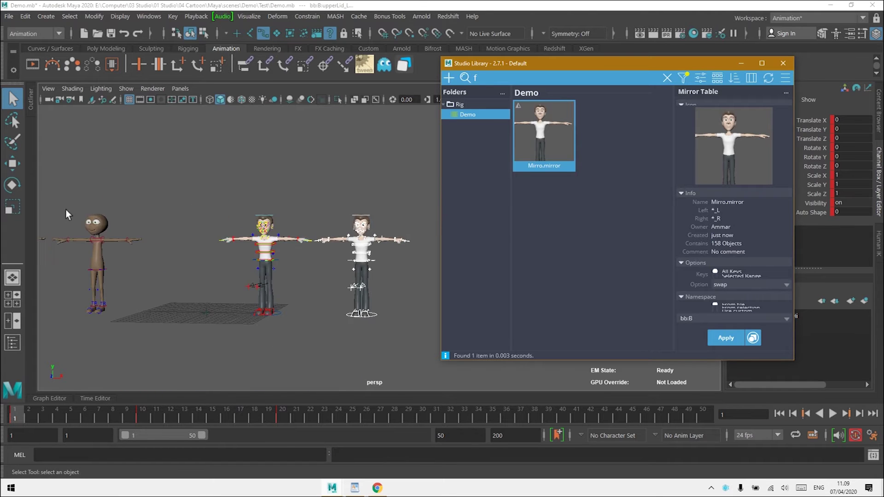
pyautogui.press('f')
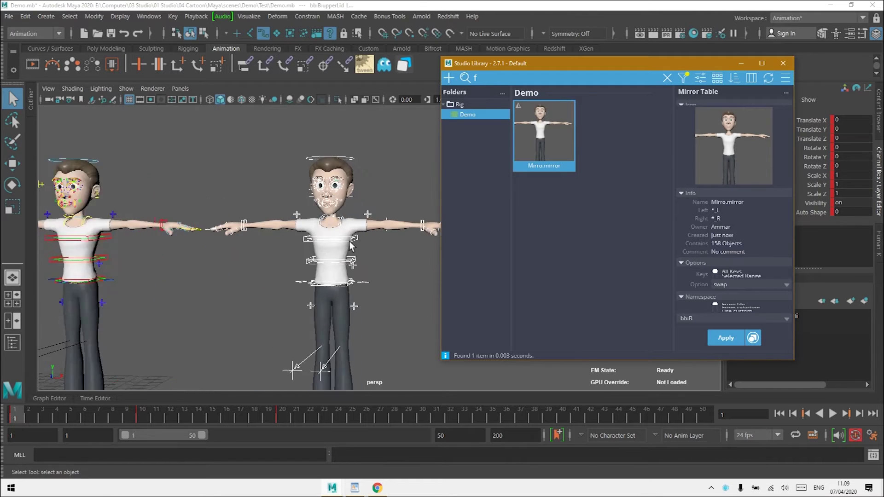
# Step: Deselect the mirror table, minimize the Studio Library window and clear the selection of the rightmost character's controls
pyautogui.click(581, 225)
pyautogui.keyDown('alt'); pyautogui.moveTo(261, 187); pyautogui.dragTo(239, 217, button='right'); pyautogui.keyUp('alt')
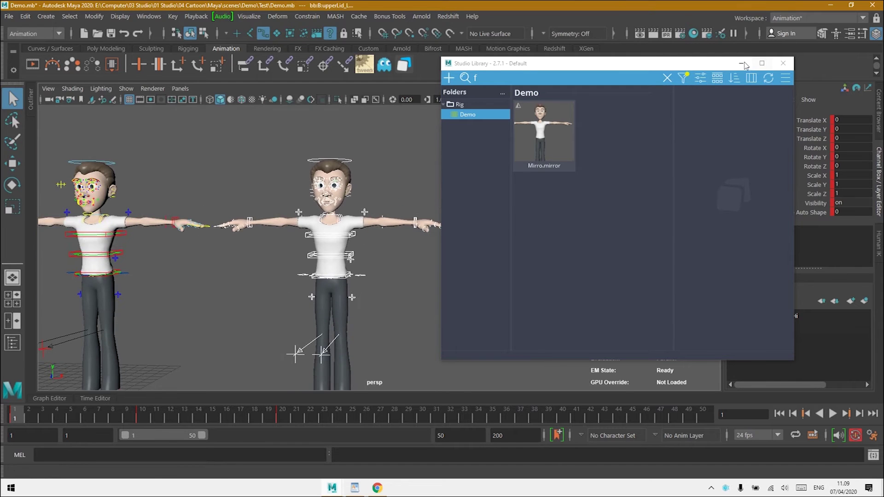
pyautogui.click(744, 62)
pyautogui.keyDown('alt'); pyautogui.moveTo(408, 270); pyautogui.dragTo(390, 223, button='middle'); pyautogui.keyUp('alt')
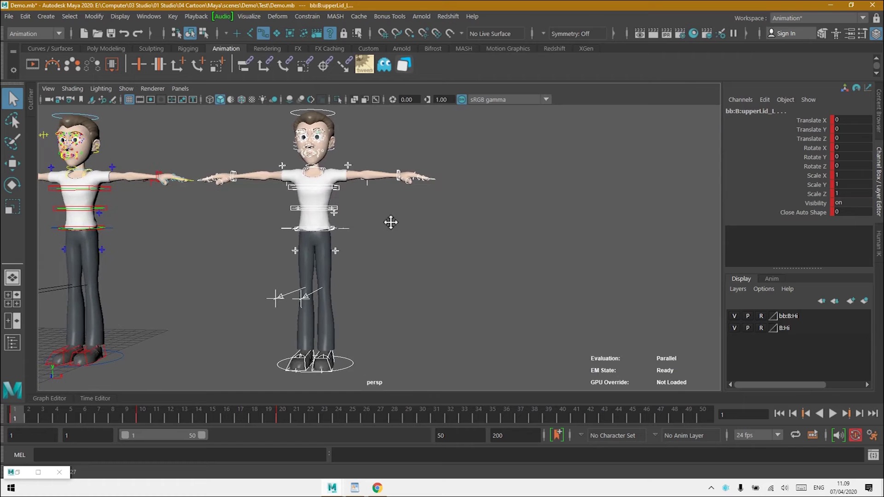
pyautogui.click(462, 292)
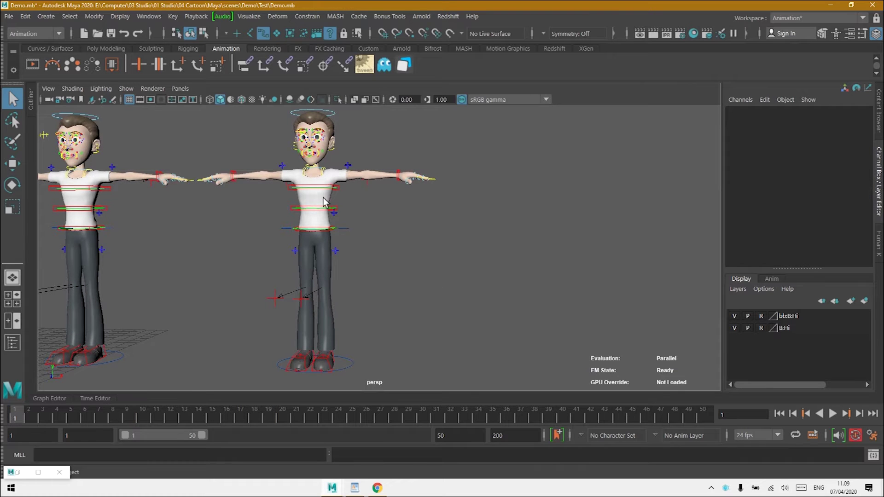
# Step: Preview the characters' animation, return to frame 1 and bring back the Studio Library window
pyautogui.scroll(-5, 273, 316)
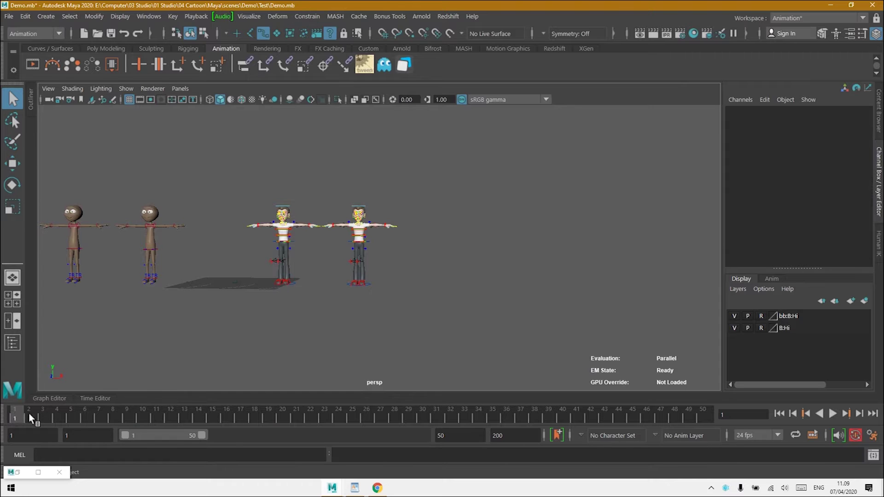
pyautogui.hotkey('alt', 'v')
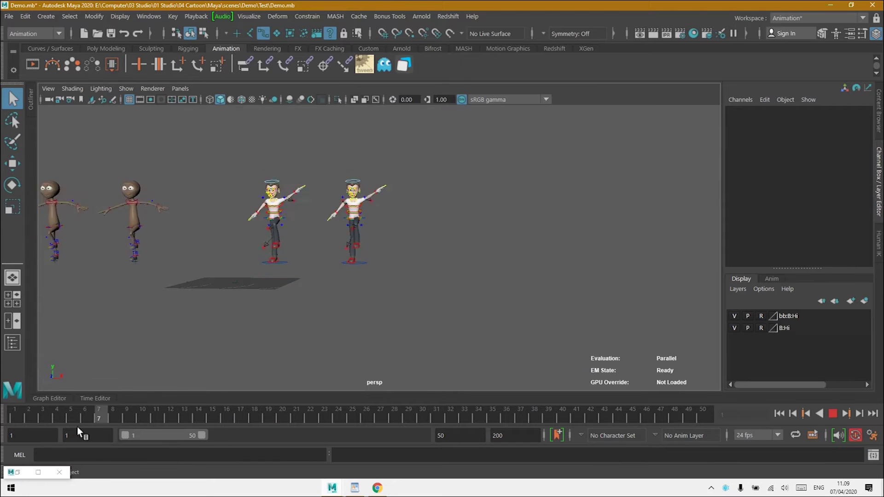
pyautogui.hotkey('alt', 'v')
pyautogui.hotkey('alt', 'shift', 'v')
pyautogui.keyDown('alt'); pyautogui.moveTo(369, 278); pyautogui.dragTo(280, 266); pyautogui.keyUp('alt')
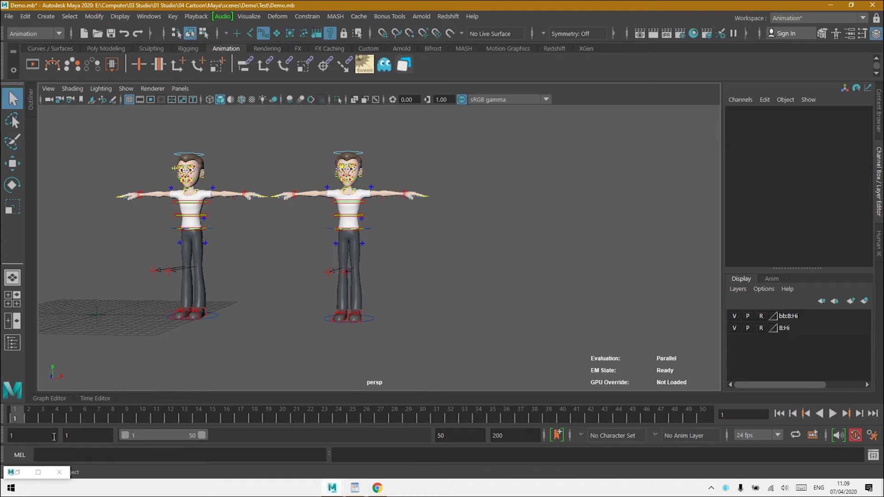
pyautogui.click(38, 472)
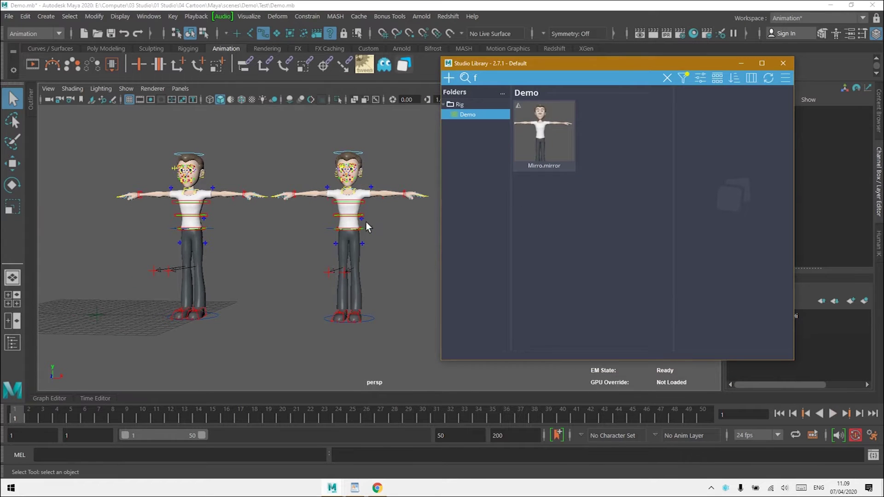
# Step: Try moving the rightmost character's left arm IK control up and inward, and undo the move
pyautogui.keyDown('alt'); pyautogui.moveTo(366, 222); pyautogui.dragTo(396, 192, button='right'); pyautogui.keyUp('alt')
pyautogui.click(413, 181)
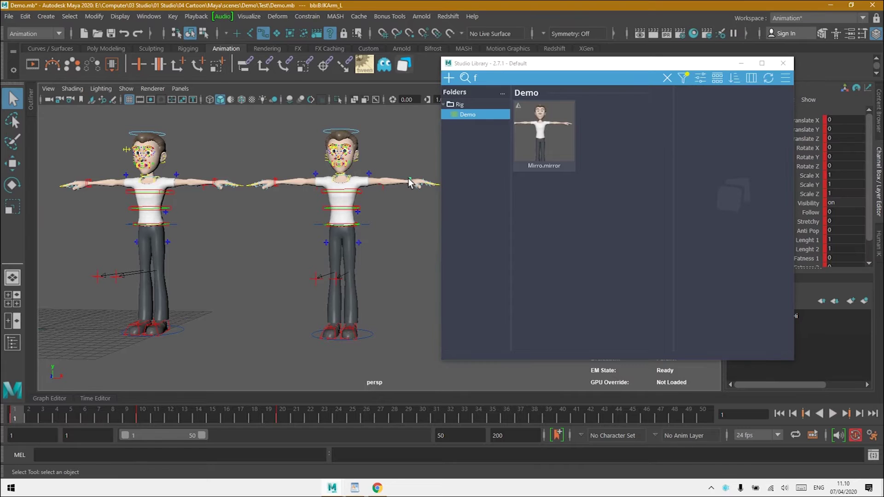
pyautogui.press('w')
pyautogui.moveTo(409, 182); pyautogui.dragTo(393, 165)
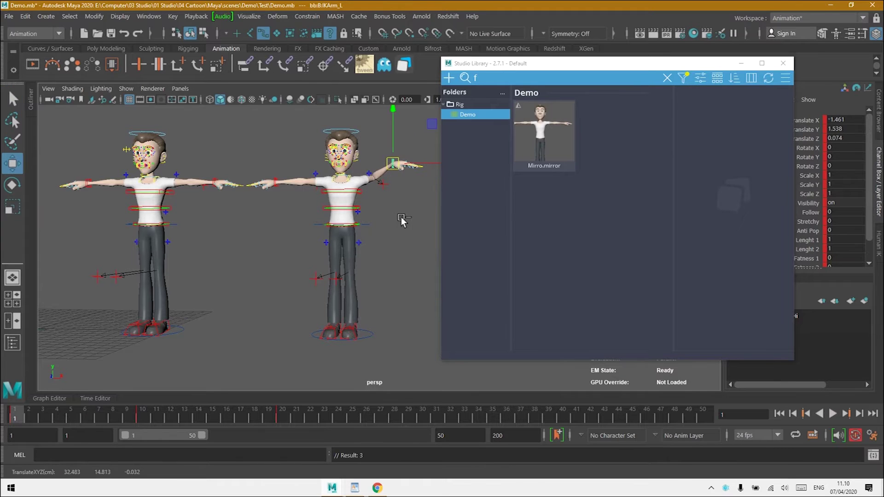
pyautogui.hotkey('ctrl', 'z')
# Step: Go to frame 10 and select all the control curves of the rightmost clothed character in its raised-knee pose
pyautogui.hotkey('alt', 'v')
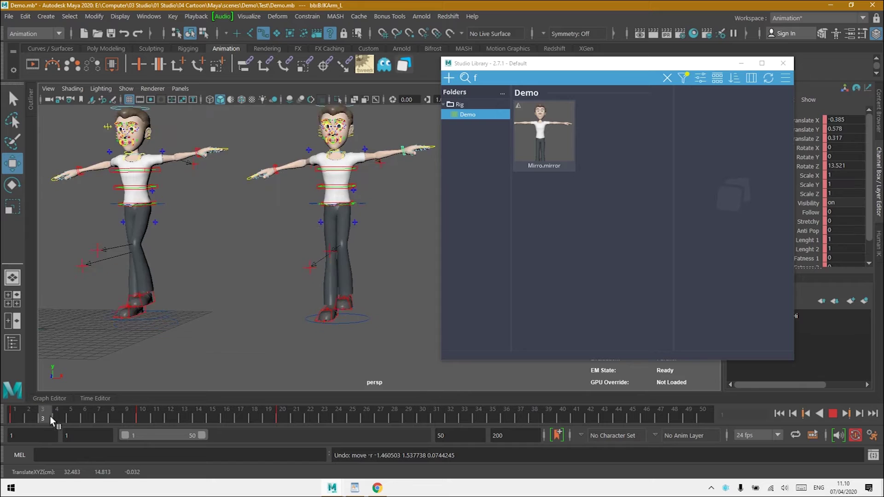
pyautogui.moveTo(135, 425); pyautogui.dragTo(148, 424)
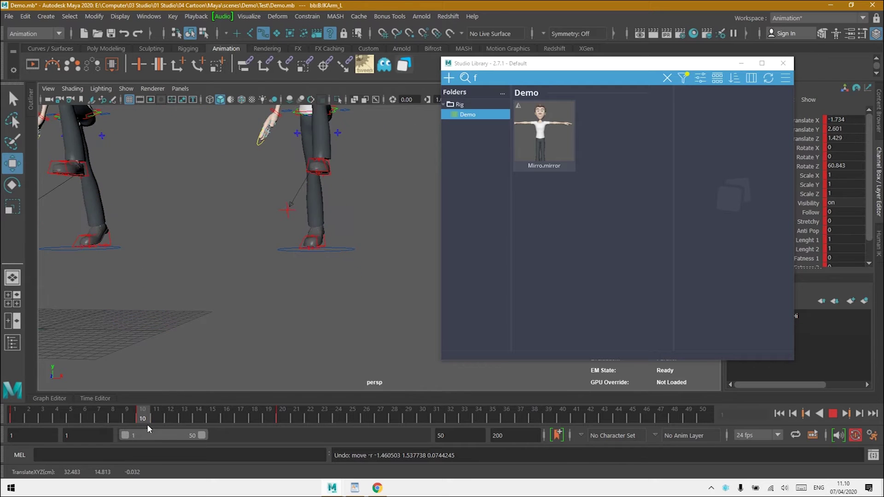
pyautogui.scroll(-4, 327, 222)
pyautogui.keyDown('alt'); pyautogui.moveTo(327, 222); pyautogui.dragTo(308, 267, button='middle'); pyautogui.keyUp('alt')
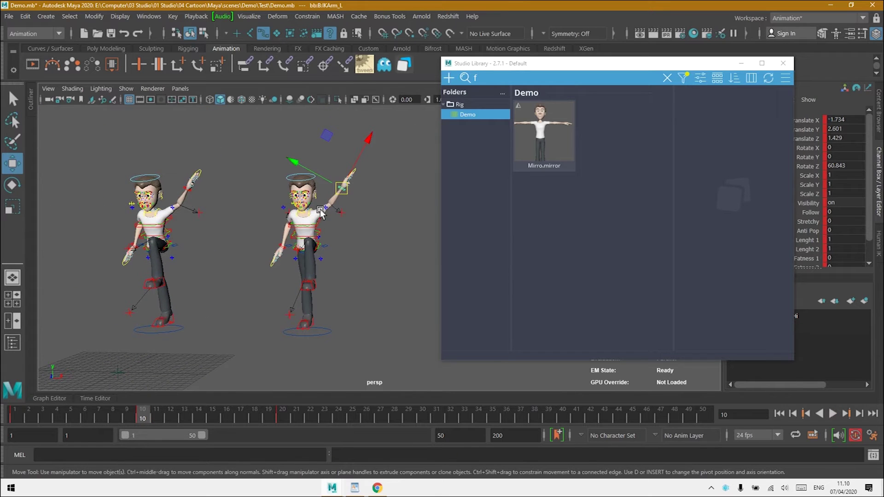
pyautogui.scroll(2, 345, 240)
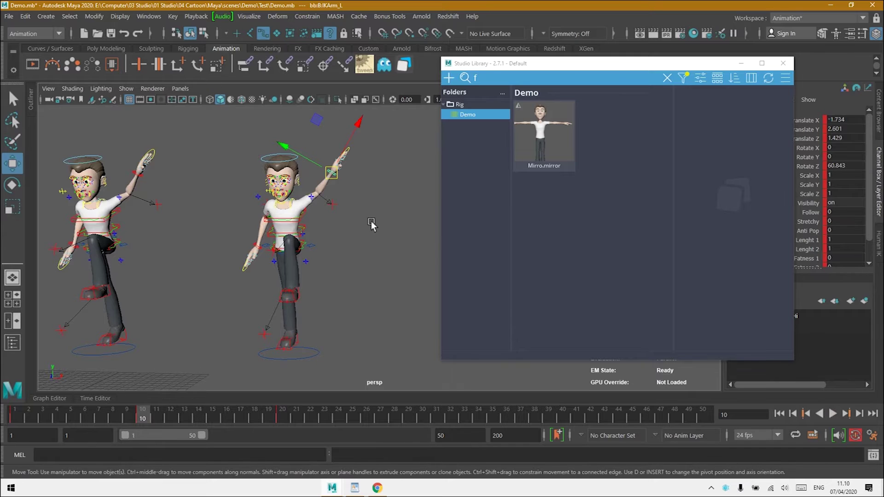
pyautogui.click(323, 228)
pyautogui.scroll(-3, 374, 228)
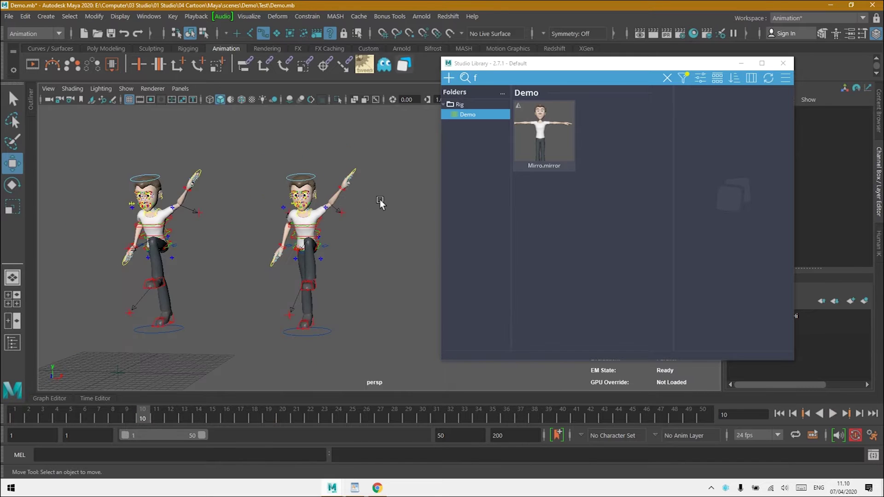
pyautogui.moveTo(399, 129); pyautogui.dragTo(295, 355)
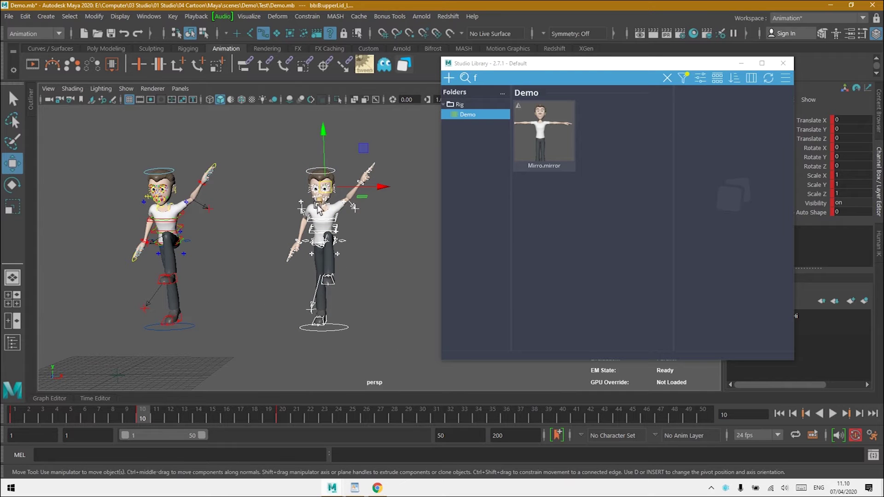
pyautogui.click(459, 116)
pyautogui.rightClick(618, 130)
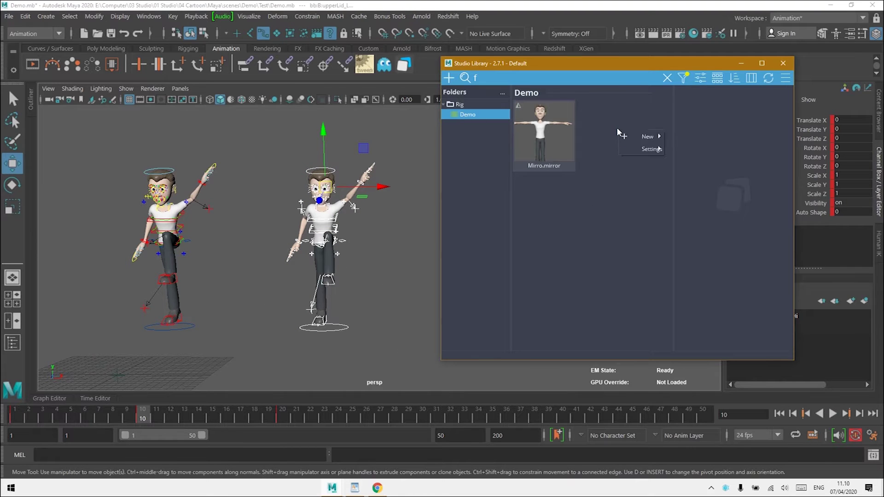
pyautogui.moveTo(647, 136)
pyautogui.click(695, 137)
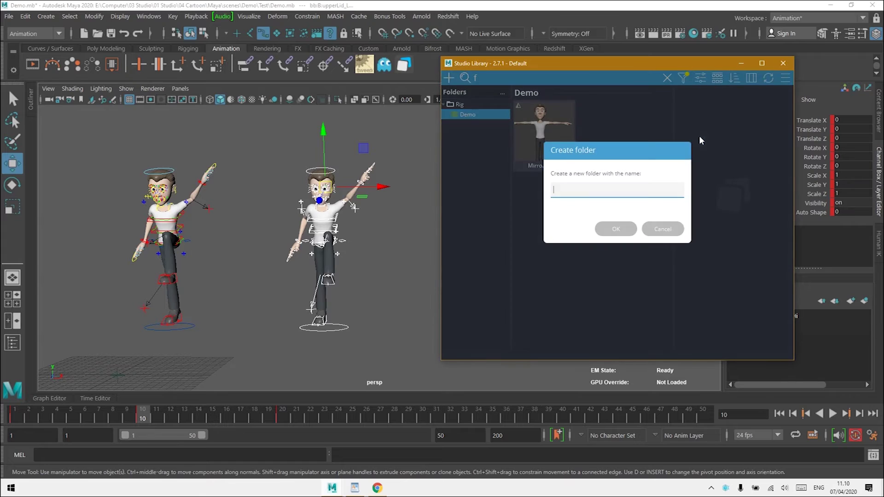
pyautogui.click(665, 228)
# Step: Create a new pose in the Demo folder from the selected controls, capture its thumbnail, and save it as "JUmp"
pyautogui.rightClick(626, 136)
pyautogui.moveTo(654, 138)
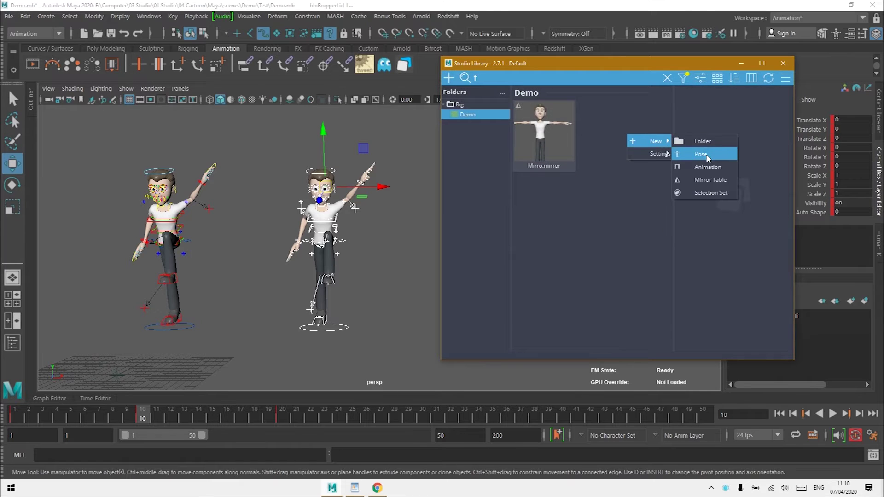
pyautogui.click(703, 153)
pyautogui.scroll(5, 349, 223)
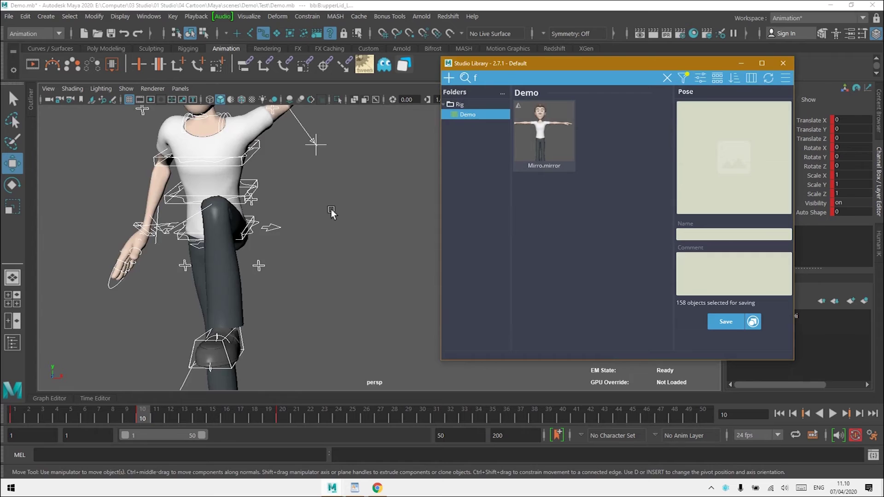
pyautogui.click(723, 203)
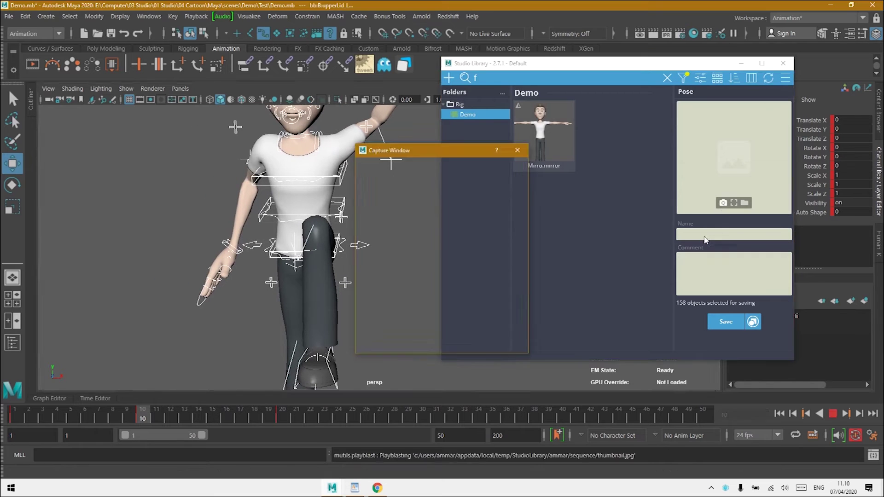
pyautogui.click(707, 234)
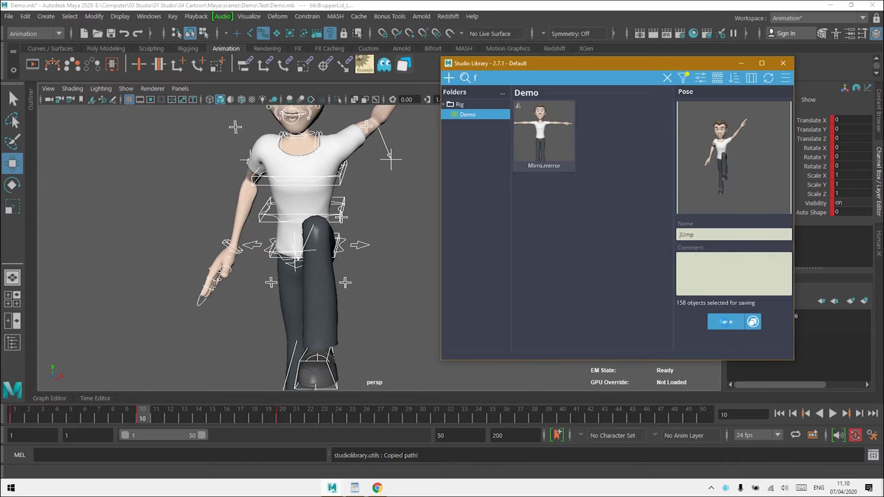
pyautogui.click(726, 321)
# Step: Return to frame 1 and clear the selection of the rightmost character's controls
pyautogui.scroll(-5, 369, 204)
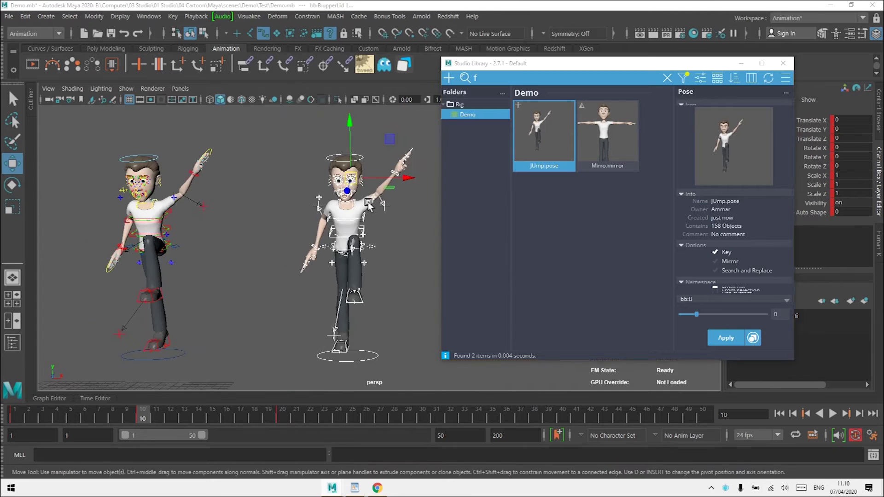
pyautogui.keyDown('alt'); pyautogui.moveTo(368, 203); pyautogui.dragTo(303, 176, button='middle'); pyautogui.keyUp('alt')
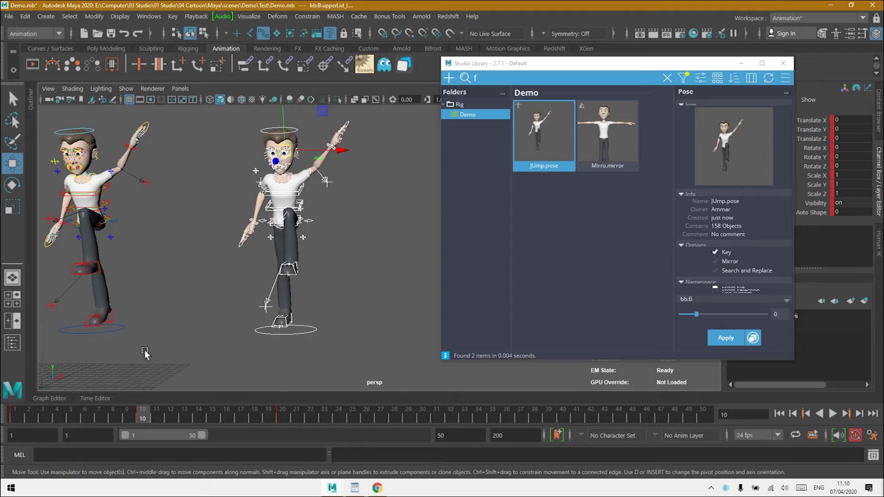
pyautogui.moveTo(153, 421); pyautogui.dragTo(14, 413)
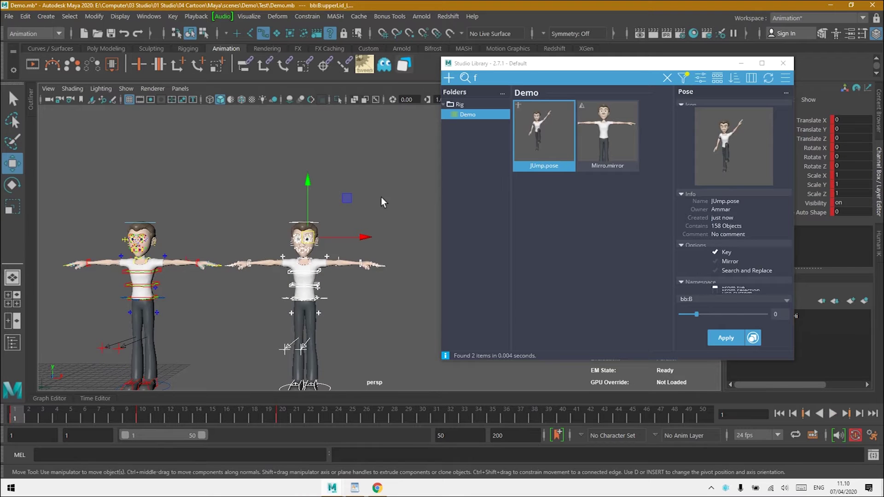
pyautogui.scroll(3, 372, 193)
pyautogui.scroll(-4, 388, 229)
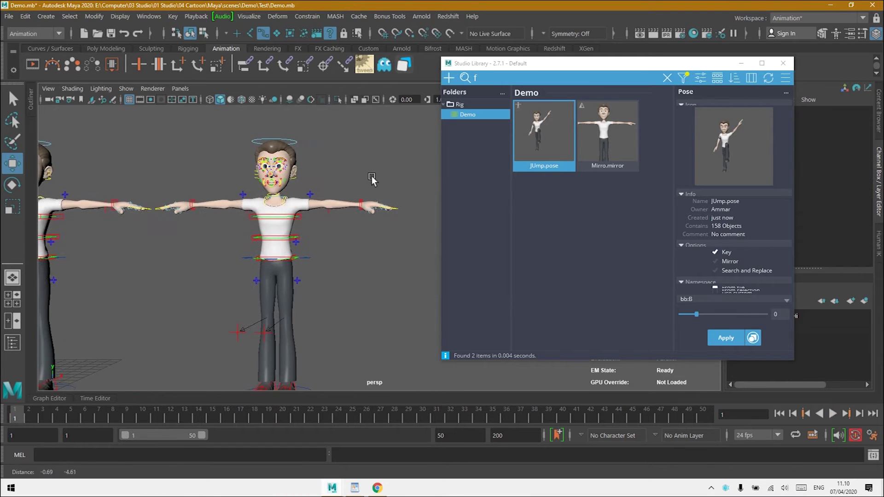
pyautogui.scroll(1, 377, 216)
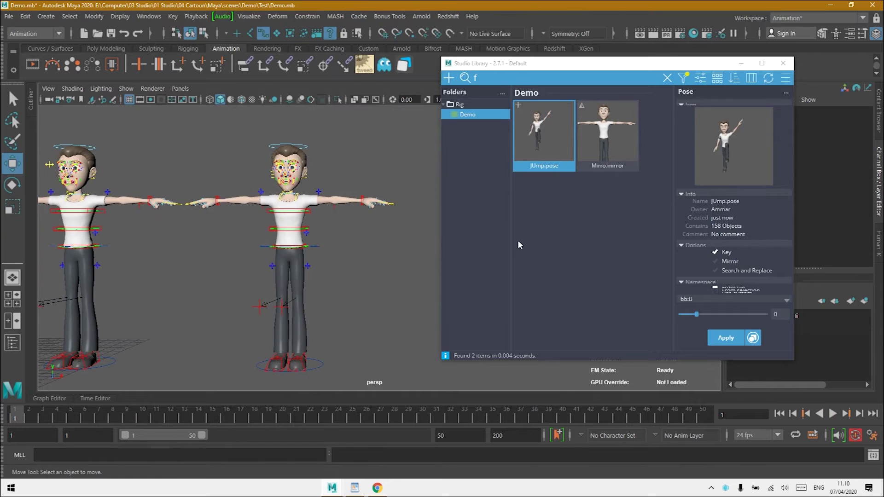
# Step: Make the Studio Library window taller and turn off the Key option of the JUmp pose
pyautogui.click(599, 191)
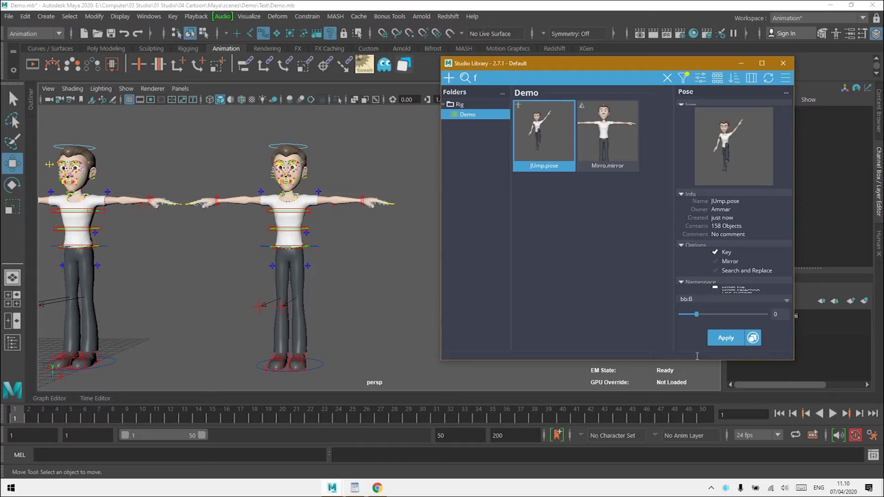
pyautogui.moveTo(695, 361); pyautogui.dragTo(695, 413)
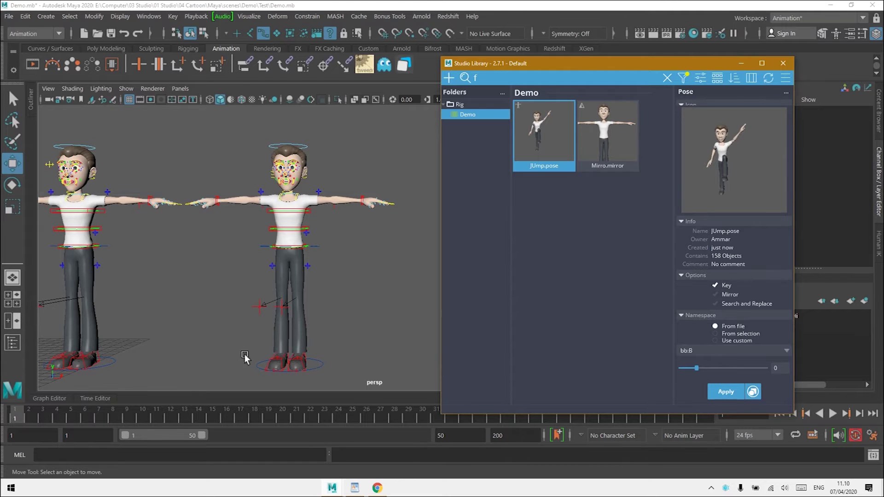
pyautogui.click(726, 287)
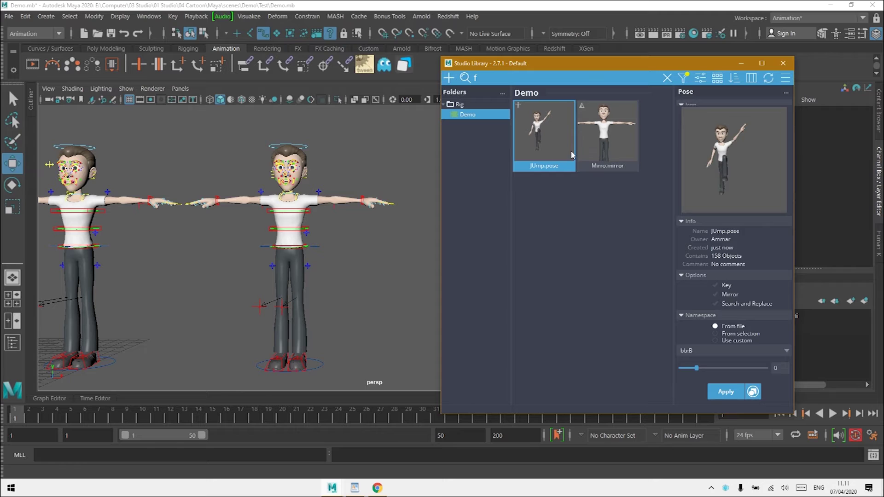
# Step: Try the JUmp pose on the rightmost character at 100 and 118 percent blend, undoing each application
pyautogui.click(289, 234)
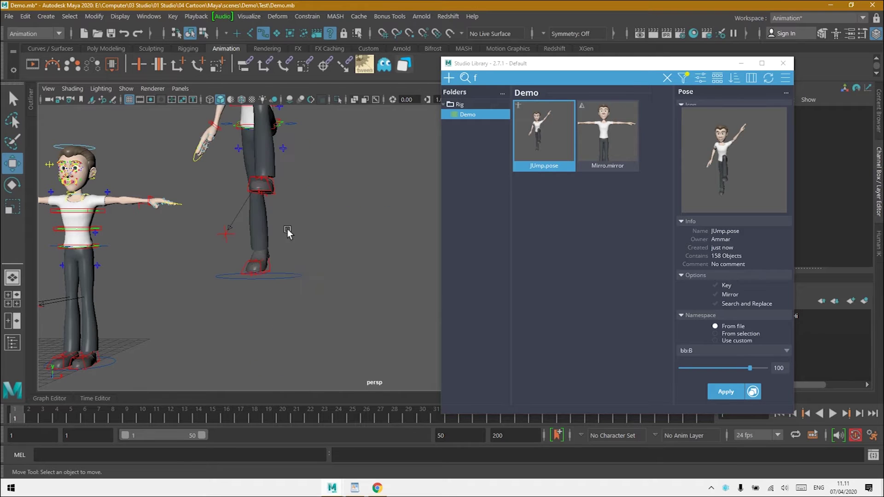
pyautogui.scroll(-5, 277, 179)
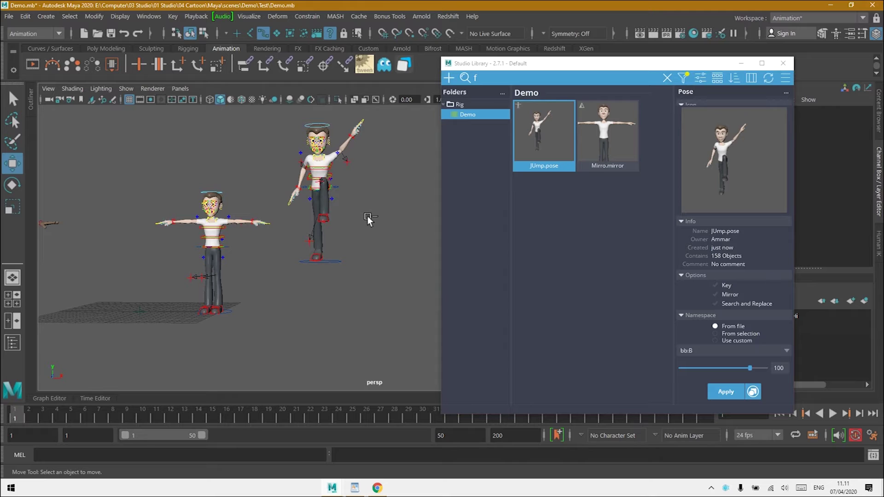
pyautogui.hotkey('ctrl', 'z')
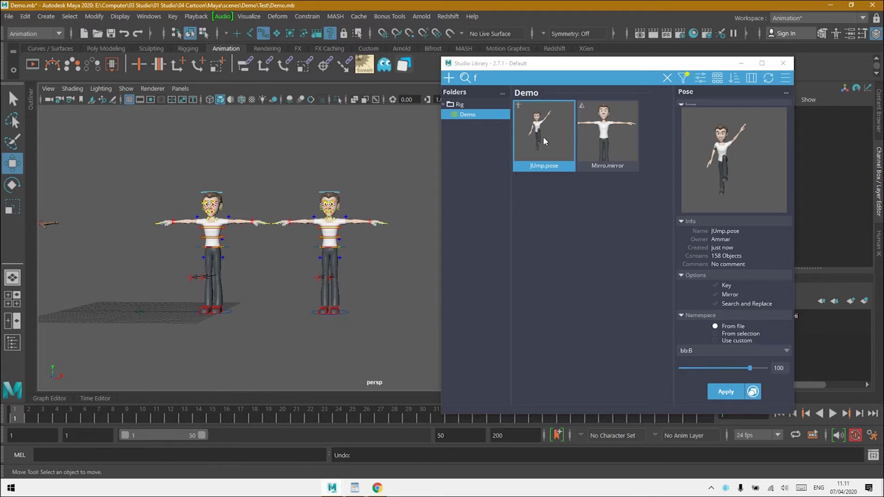
pyautogui.moveTo(544, 136); pyautogui.dragTo(559, 146, button='middle')
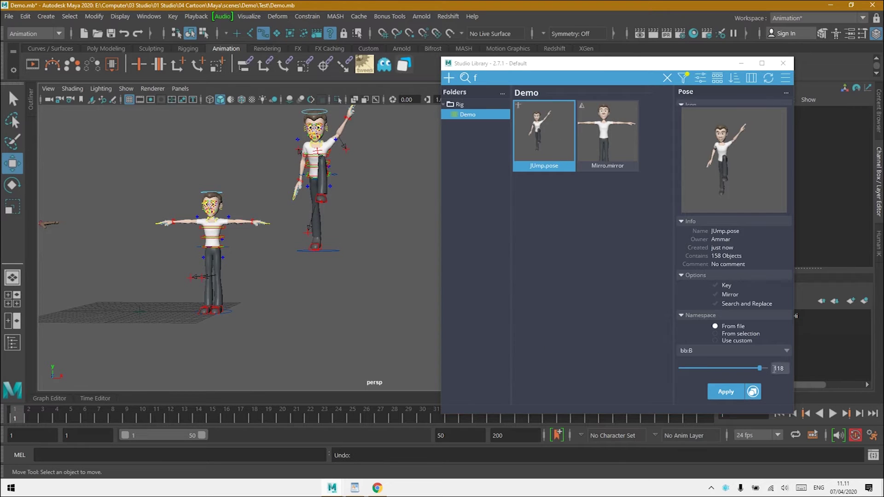
pyautogui.click(125, 33)
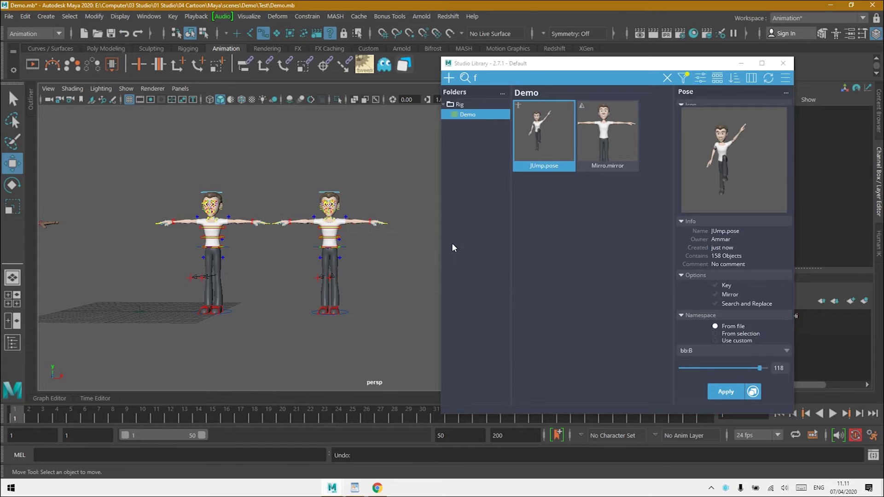
# Step: Set the JUmp pose's namespace option to From selection and deselect the pose item
pyautogui.click(744, 334)
pyautogui.scroll(2, 361, 244)
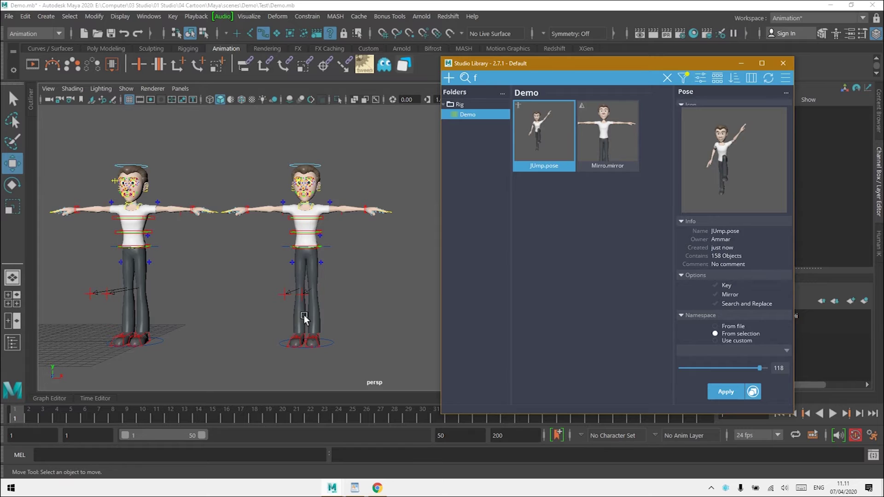
pyautogui.click(611, 249)
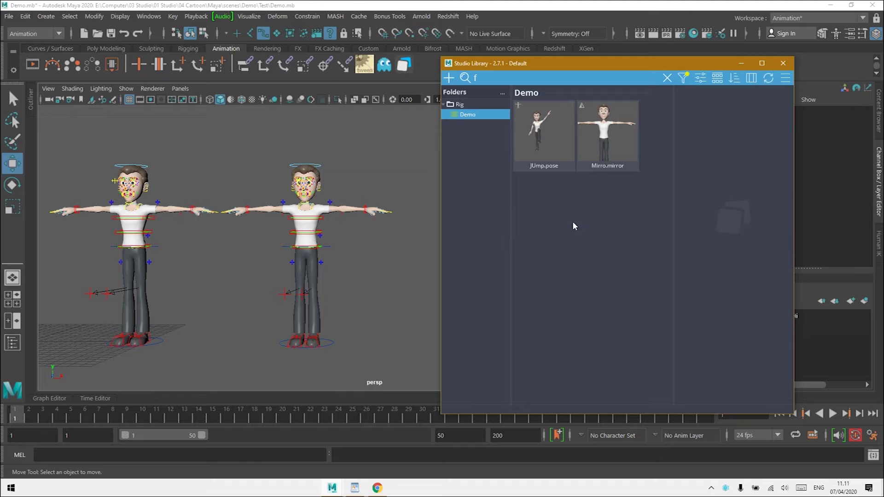
# Step: Select the FK/IK switch controls and pole vector controls of both legs on the rightmost character
pyautogui.click(355, 281)
pyautogui.scroll(5, 359, 253)
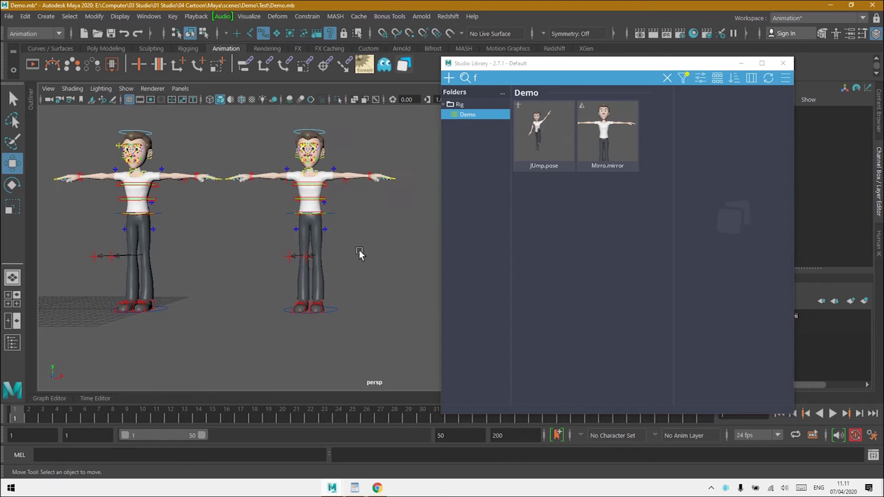
pyautogui.keyDown('alt'); pyautogui.moveTo(356, 261); pyautogui.dragTo(362, 250, button='middle'); pyautogui.keyUp('alt')
pyautogui.keyDown('alt'); pyautogui.moveTo(363, 266); pyautogui.dragTo(355, 268); pyautogui.keyUp('alt')
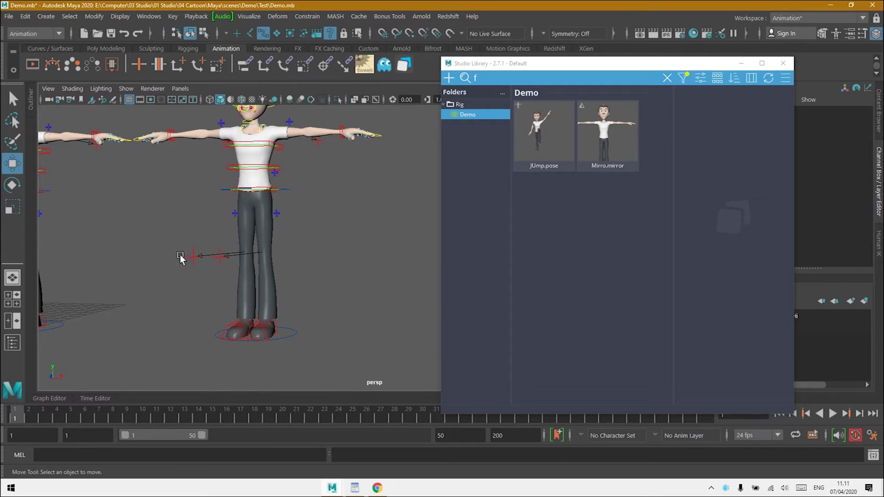
pyautogui.click(235, 213)
pyautogui.click(301, 252)
pyautogui.click(196, 254)
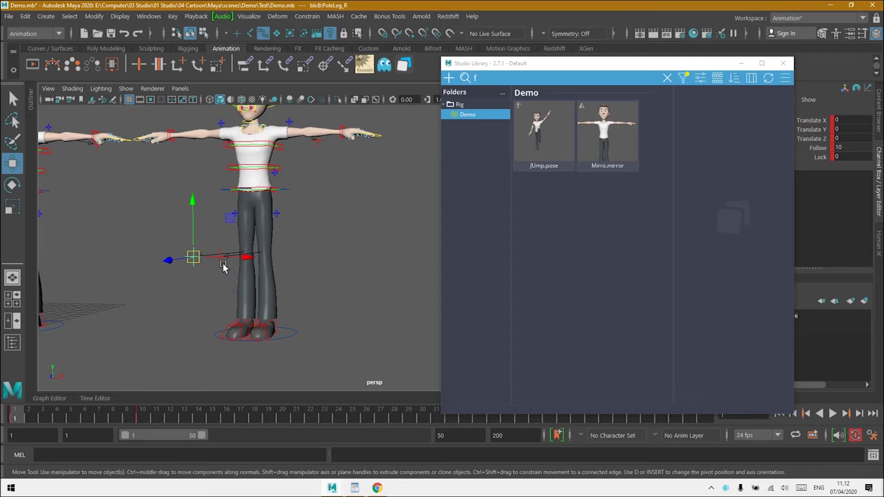
pyautogui.click(281, 215)
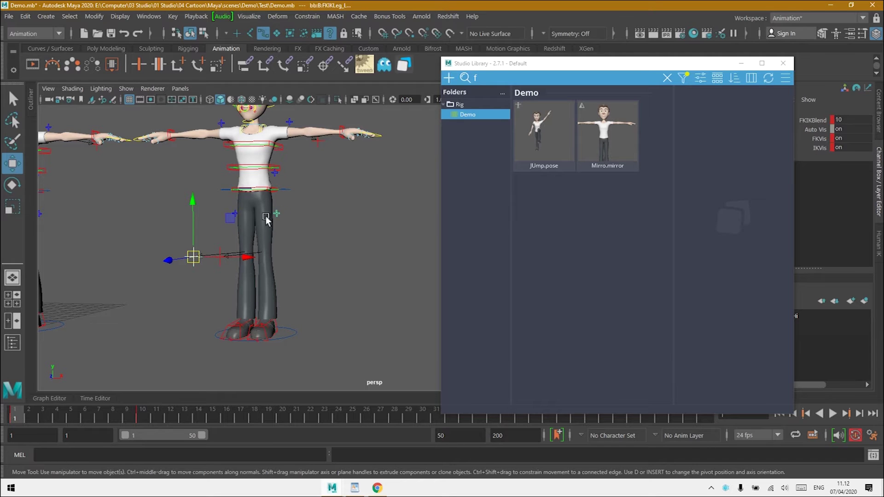
pyautogui.scroll(3, 240, 235)
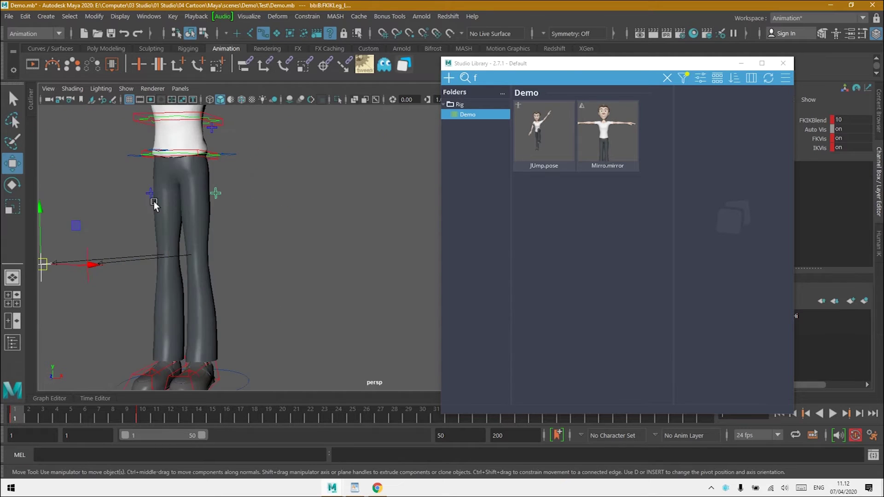
pyautogui.keyDown('shift'); pyautogui.click(150, 193); pyautogui.keyUp('shift')
pyautogui.click(92, 264)
# Step: Add both IK foot controls of the rightmost character to the selected leg controls
pyautogui.keyDown('alt'); pyautogui.moveTo(127, 292); pyautogui.dragTo(169, 256); pyautogui.keyUp('alt')
pyautogui.click(228, 247)
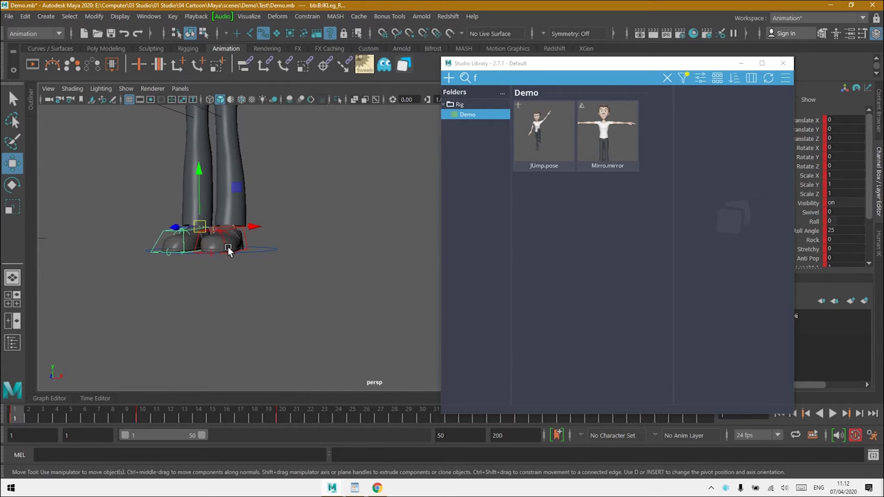
pyautogui.scroll(-3, 257, 286)
pyautogui.scroll(-1, 257, 289)
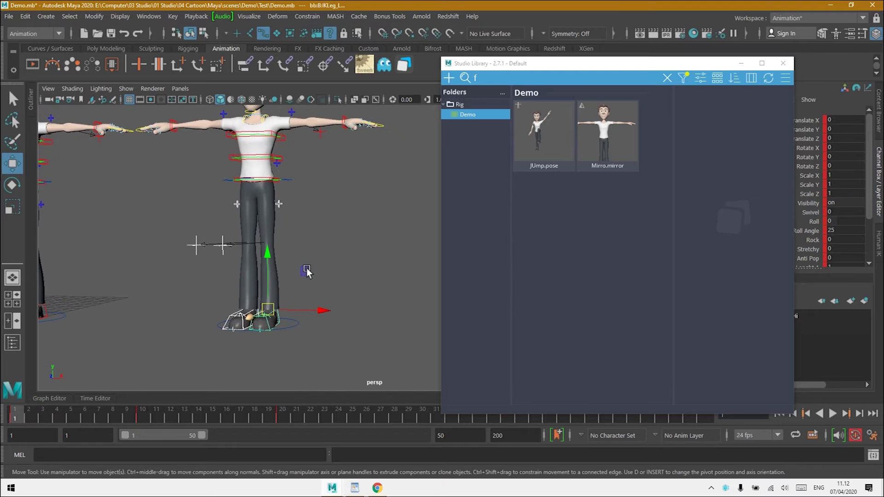
pyautogui.scroll(-2, 313, 277)
pyautogui.scroll(5, 316, 277)
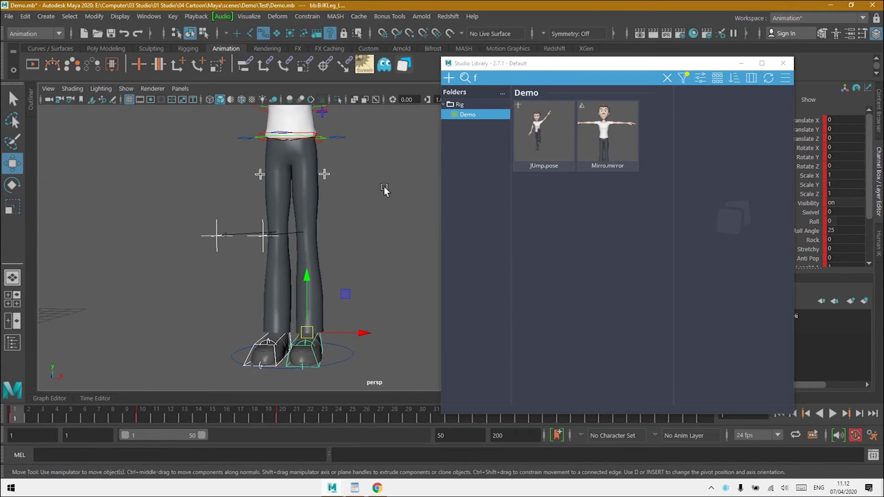
# Step: Create a new folder named "Set" inside the Rig folder
pyautogui.click(469, 106)
pyautogui.rightClick(469, 106)
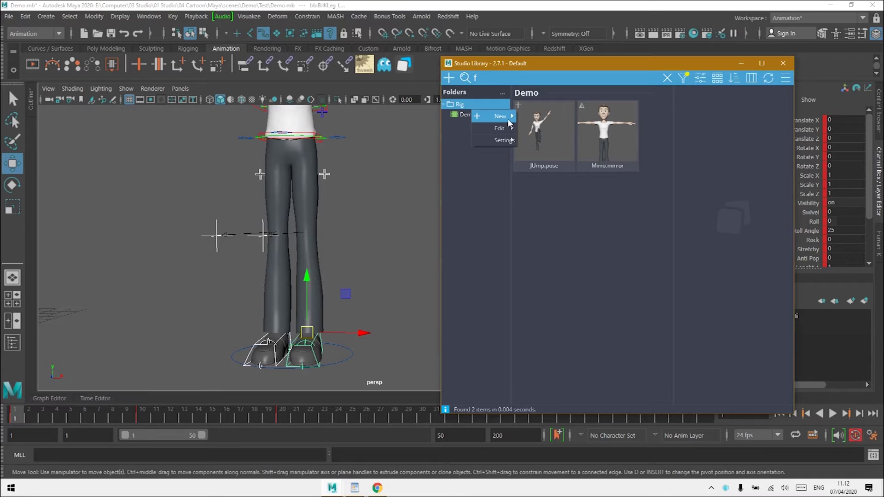
pyautogui.moveTo(500, 116)
pyautogui.click(557, 117)
pyautogui.write('Set')
pyautogui.click(615, 255)
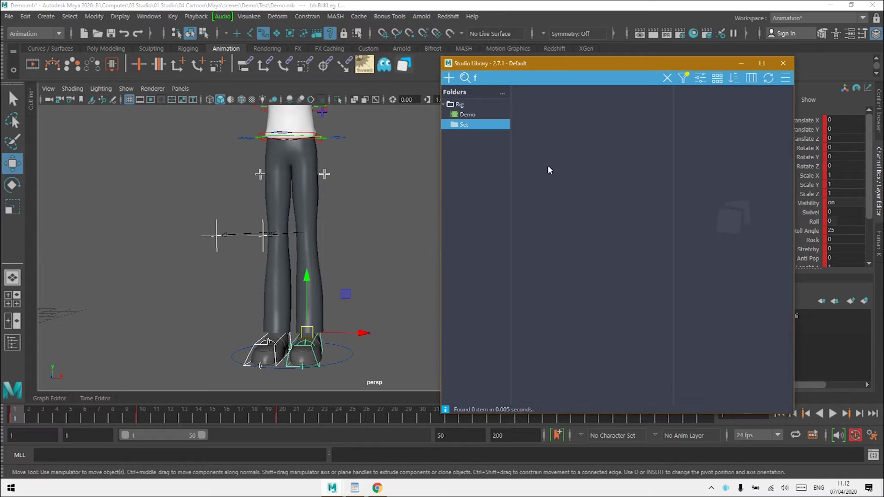
# Step: Create a selection set in the Set folder from the selected leg controls, capture a thumbnail framed on the legs, and save it as "Legs"
pyautogui.rightClick(555, 137)
pyautogui.moveTo(584, 138)
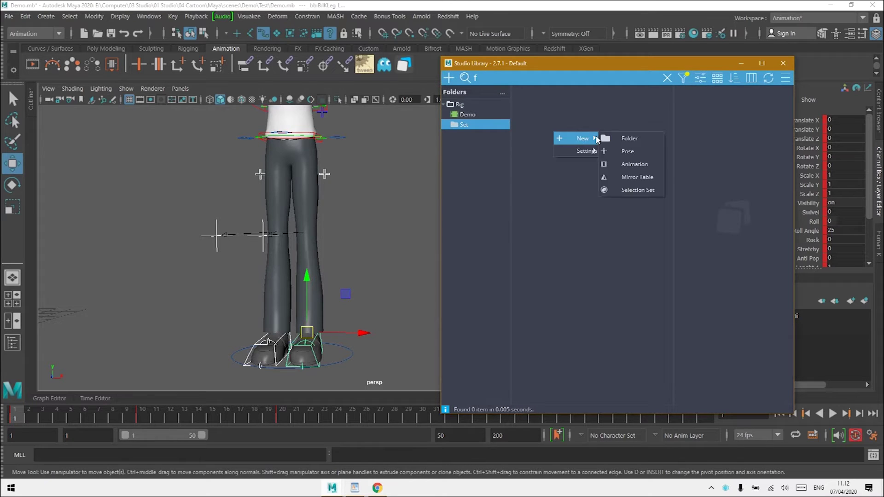
pyautogui.click(656, 195)
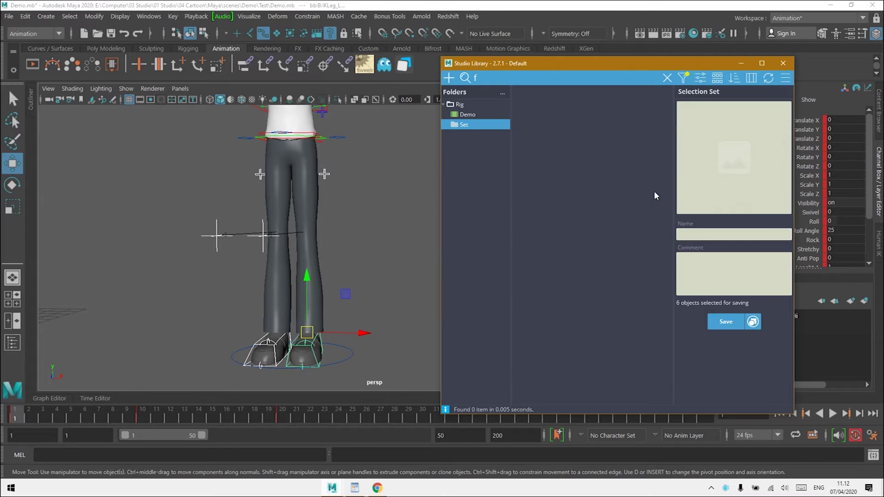
pyautogui.click(723, 203)
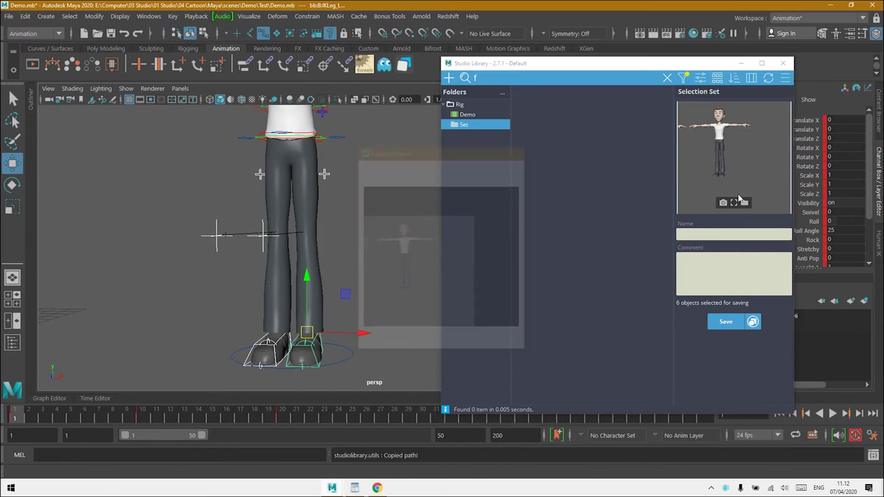
pyautogui.scroll(8, 276, 232)
pyautogui.scroll(-7, 264, 228)
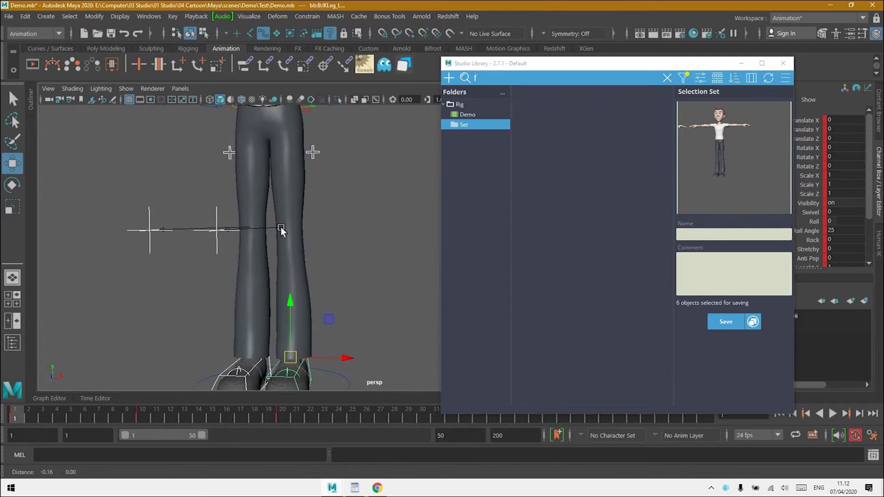
pyautogui.keyDown('alt'); pyautogui.moveTo(281, 228); pyautogui.dragTo(336, 209, button='middle'); pyautogui.keyUp('alt')
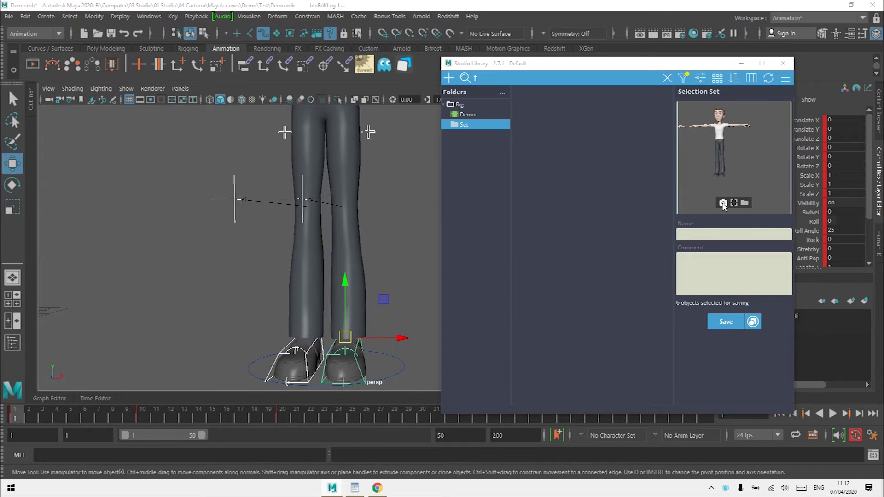
pyautogui.click(723, 204)
pyautogui.click(696, 233)
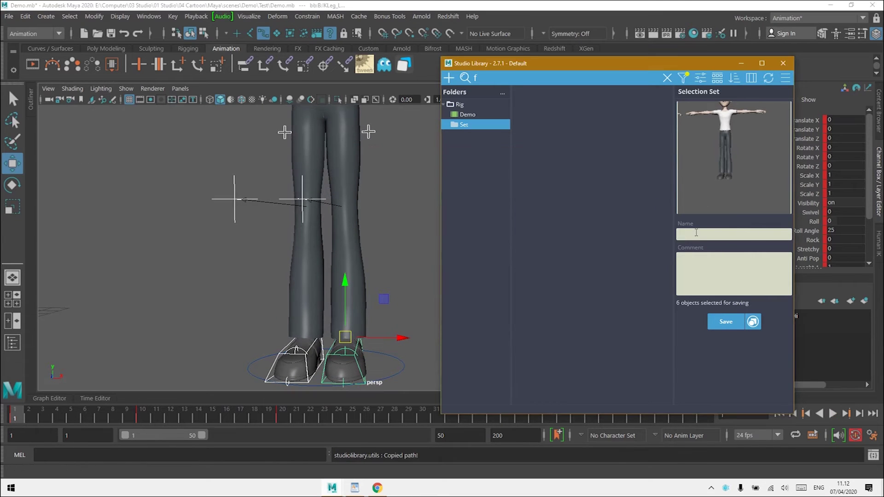
pyautogui.click(725, 323)
# Step: Clear the leg control selection in the viewport and list the Demo and Set folders' items together
pyautogui.click(475, 214)
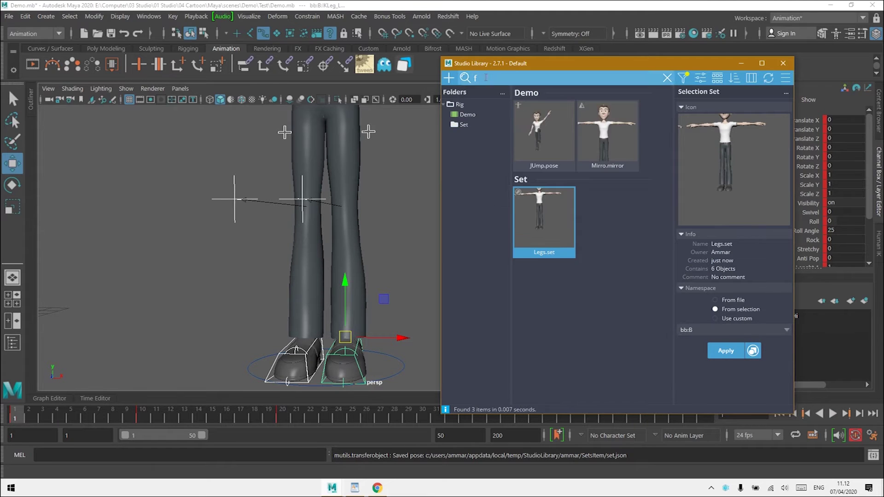
pyautogui.click(475, 115)
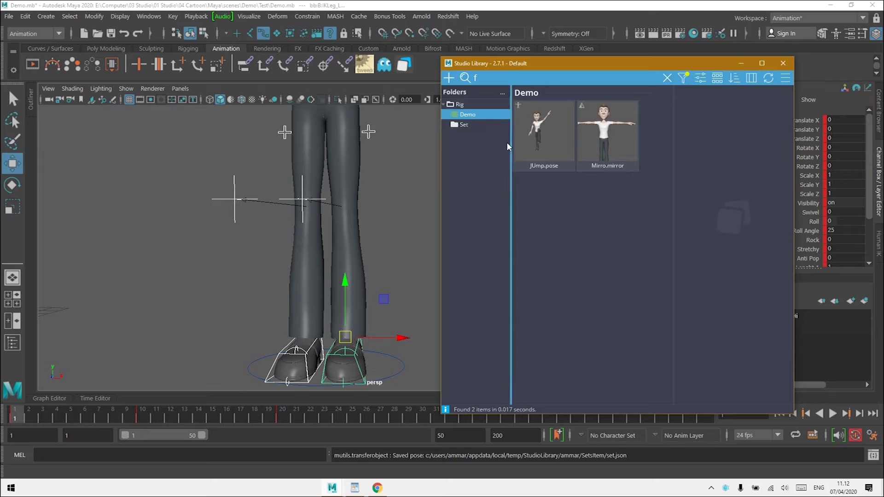
pyautogui.click(470, 125)
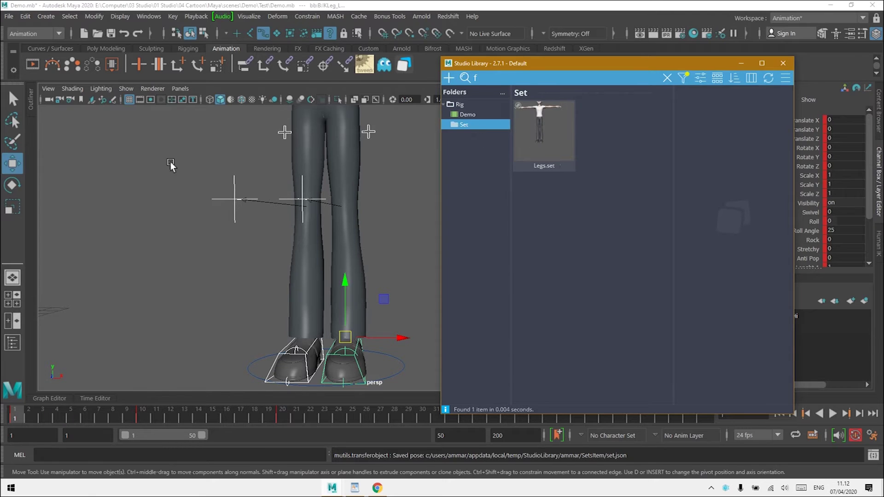
pyautogui.click(194, 165)
pyautogui.click(465, 115)
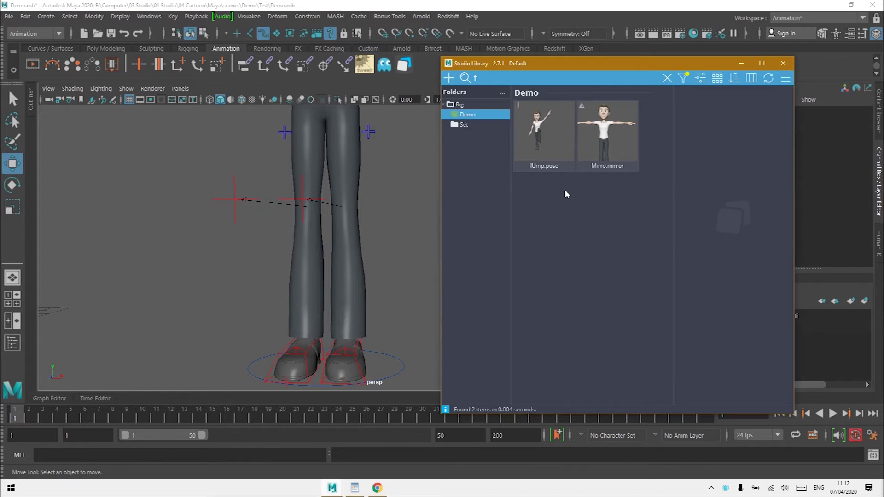
pyautogui.keyDown('ctrl'); pyautogui.click(476, 125); pyautogui.keyUp('ctrl')
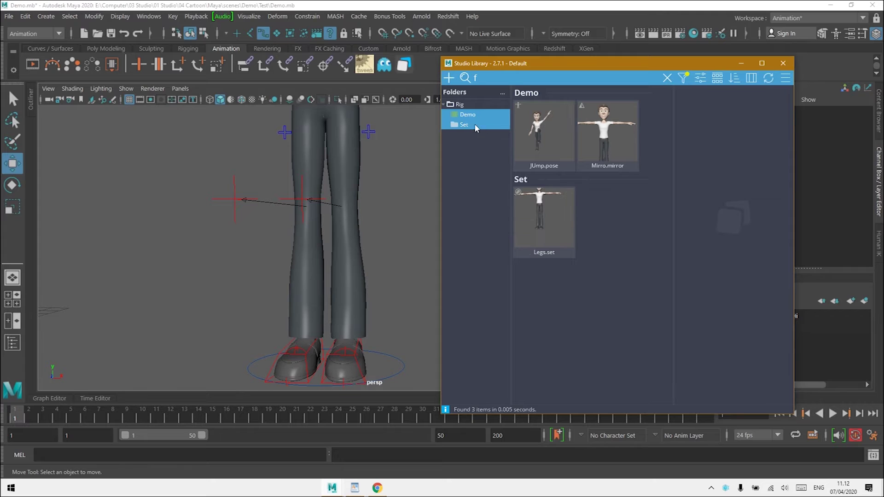
# Step: Set the Legs selection set's namespace to From file and apply it to select the rightmost character's leg controls
pyautogui.press('a')
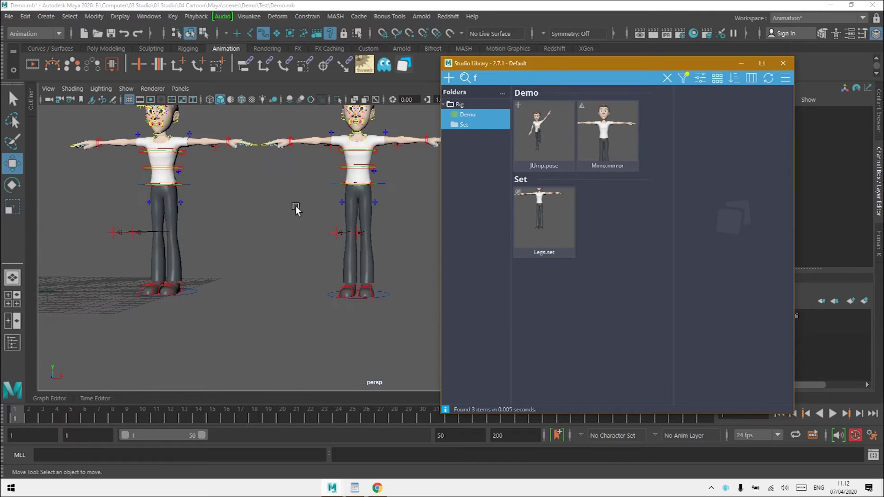
pyautogui.keyDown('alt'); pyautogui.moveTo(295, 207); pyautogui.dragTo(253, 242, button='middle'); pyautogui.keyUp('alt')
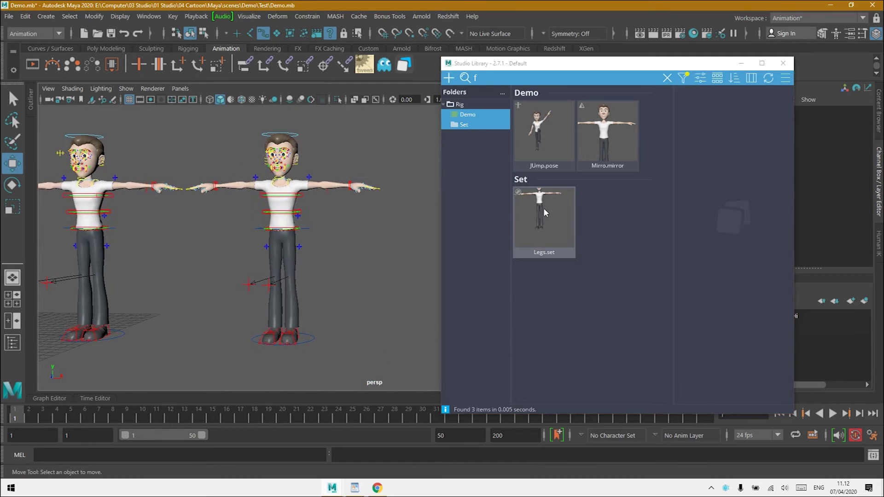
pyautogui.doubleClick(551, 206)
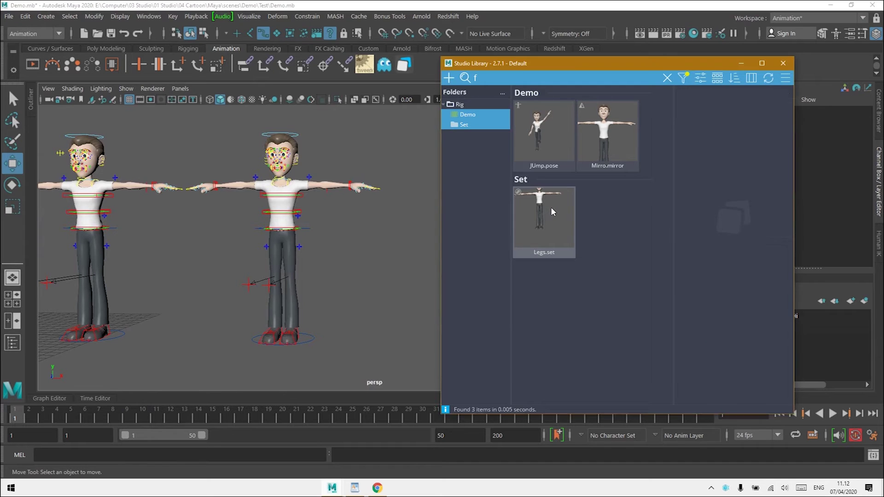
pyautogui.click(664, 256)
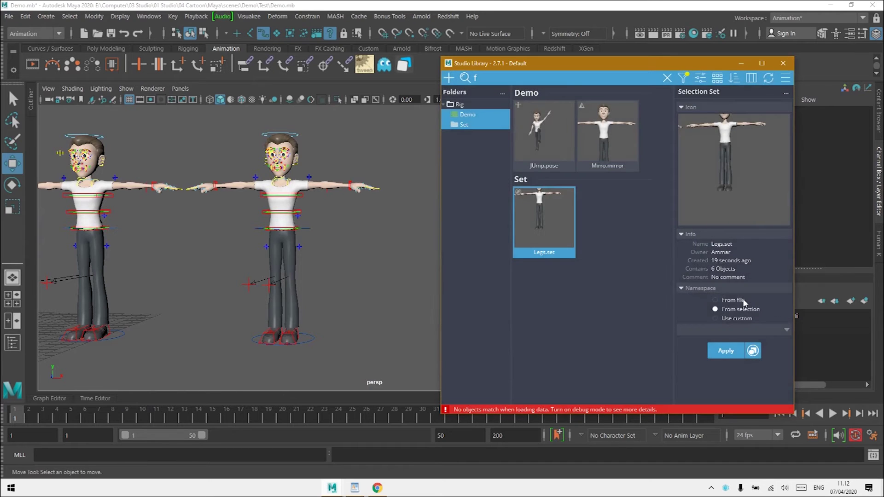
pyautogui.click(715, 300)
pyautogui.doubleClick(562, 217)
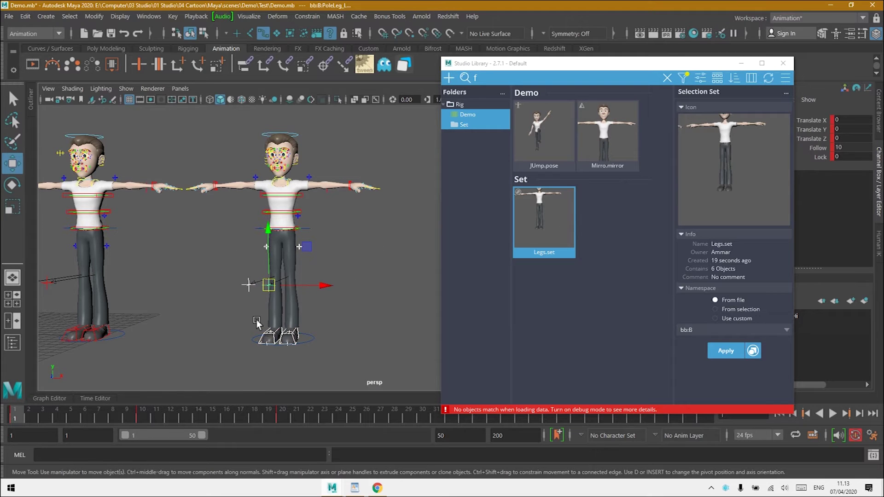
# Step: Open the JUmp pose's options and make the Studio Library window taller
pyautogui.click(543, 135)
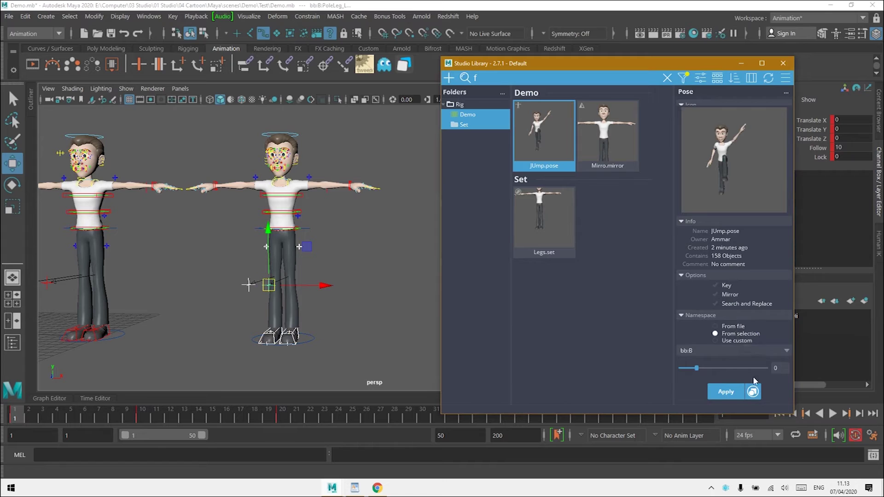
pyautogui.moveTo(729, 415); pyautogui.dragTo(729, 443)
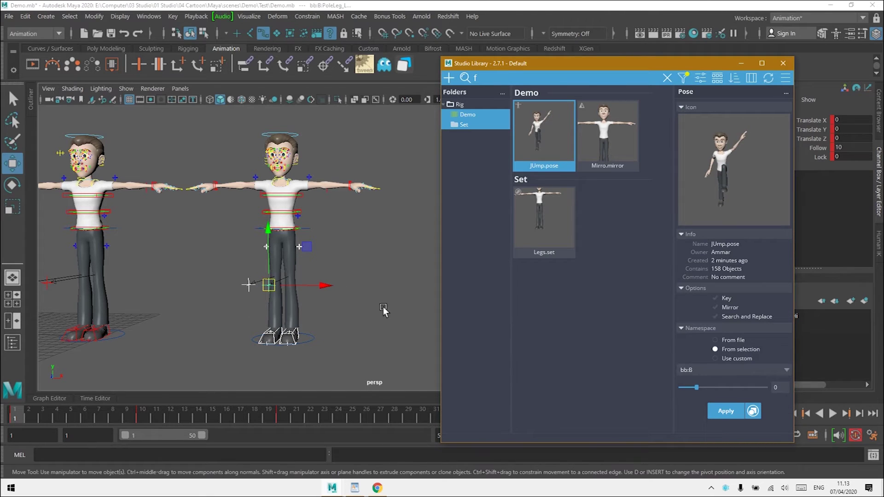
# Step: Apply the JUmp pose to only the rightmost character's selected leg controls, inspect the result, and undo it
pyautogui.click(724, 411)
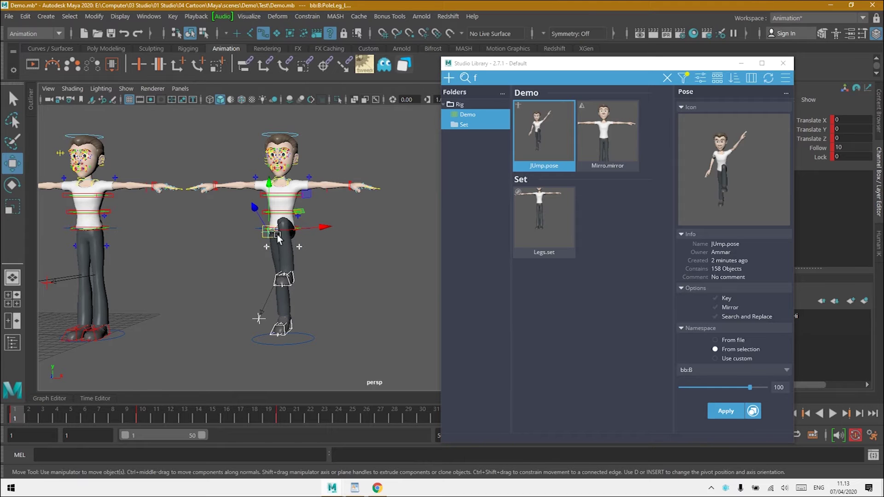
pyautogui.keyDown('alt'); pyautogui.moveTo(297, 257); pyautogui.dragTo(366, 265); pyautogui.keyUp('alt')
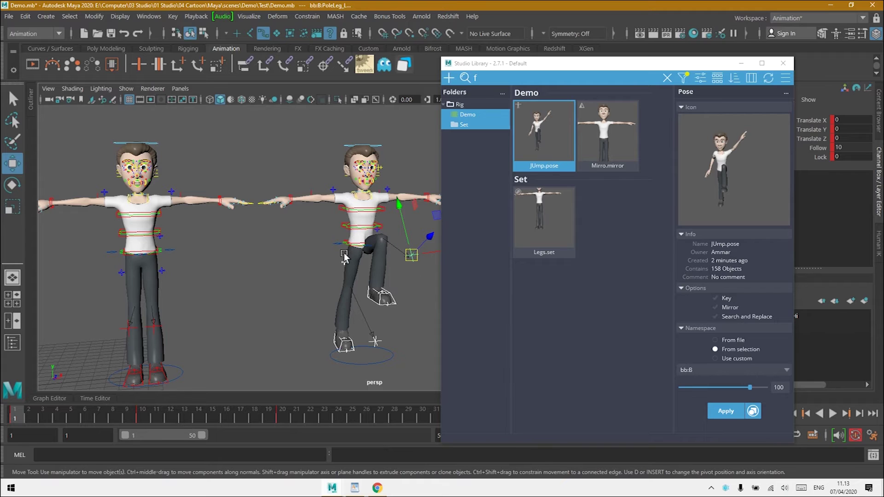
pyautogui.hotkey('ctrl', 'z')
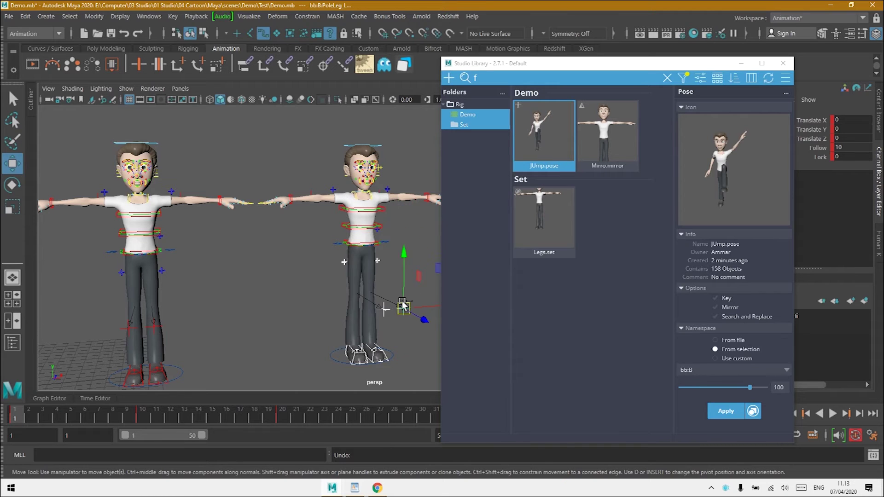
# Step: List only the Demo folder's items and select the rightmost character's head control in the viewport
pyautogui.click(574, 339)
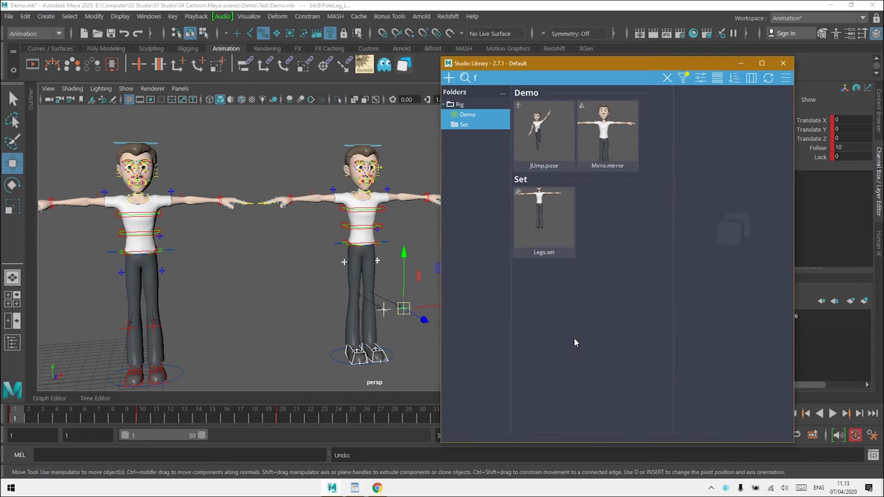
pyautogui.click(482, 116)
pyautogui.keyDown('alt'); pyautogui.moveTo(417, 235); pyautogui.dragTo(377, 239); pyautogui.keyUp('alt')
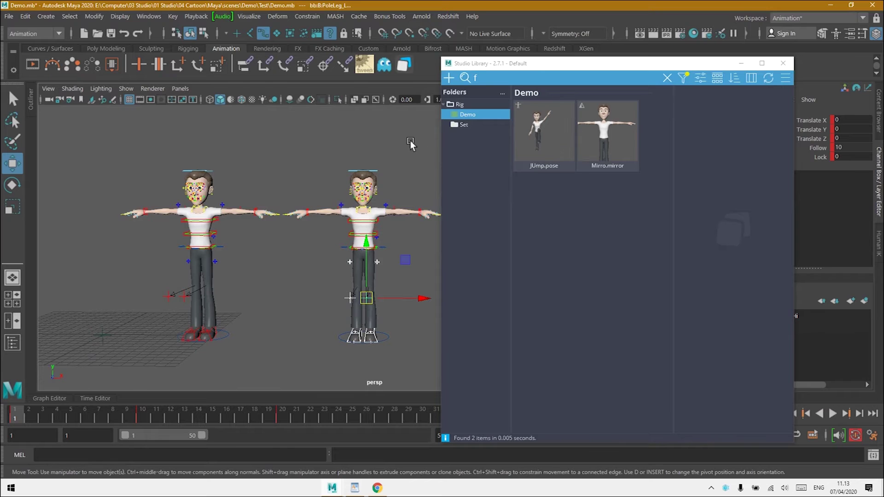
pyautogui.scroll(2, 411, 146)
pyautogui.click(374, 154)
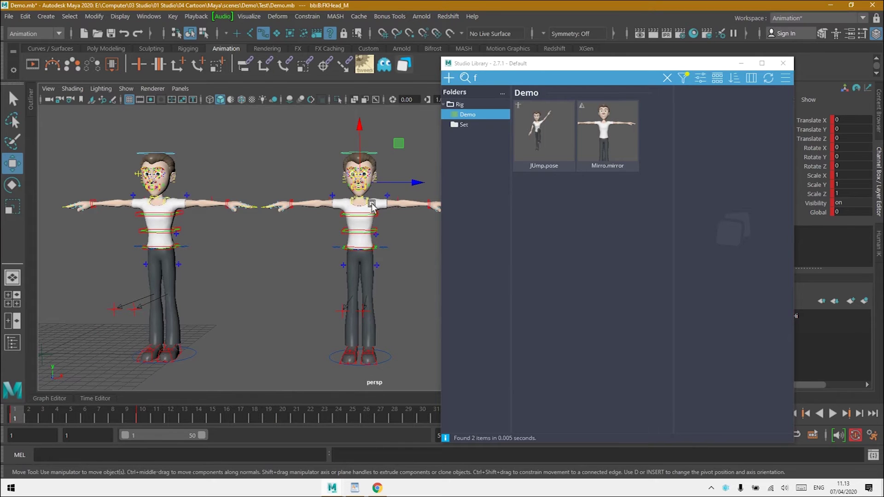
# Step: Select the JUmp pose's stored controls on the rightmost character using the From selection namespace, and undo the last action
pyautogui.click(547, 143)
pyautogui.rightClick(548, 142)
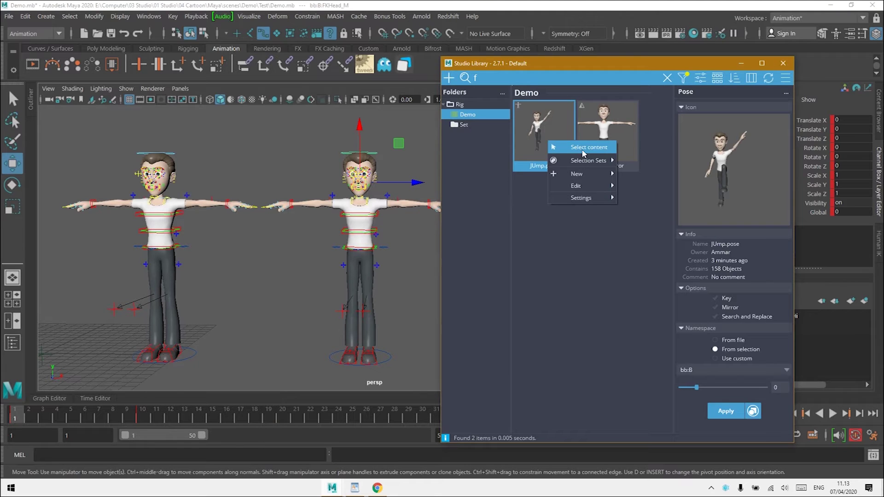
pyautogui.click(582, 148)
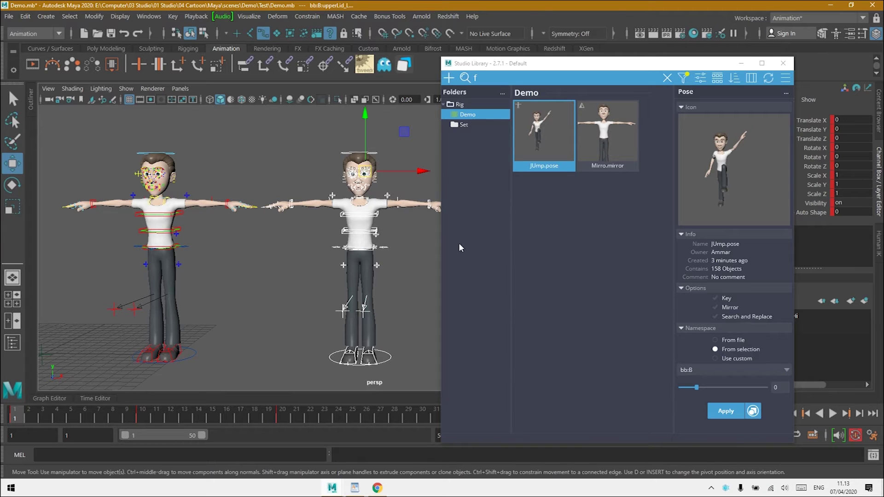
pyautogui.click(739, 353)
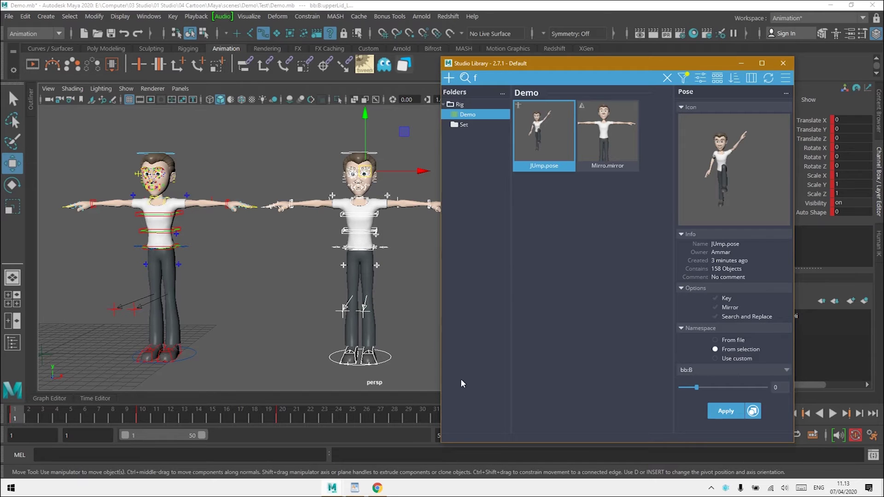
pyautogui.click(128, 34)
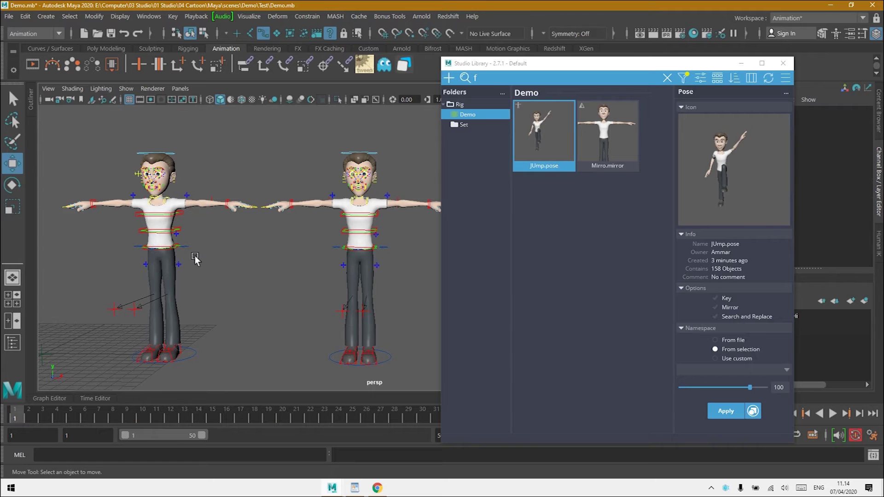
# Step: Select both characters' head controls and use the JUmp pose's contents to select all matching controls on both rigs
pyautogui.scroll(-2, 180, 221)
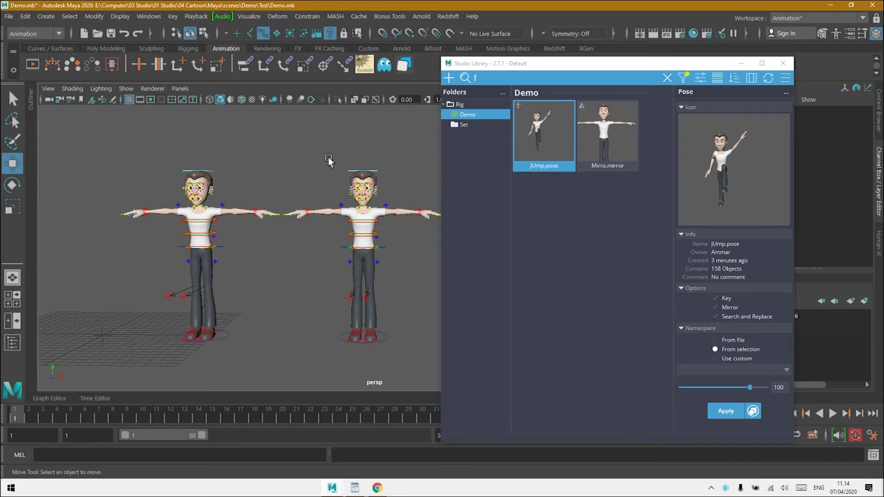
pyautogui.scroll(2, 329, 160)
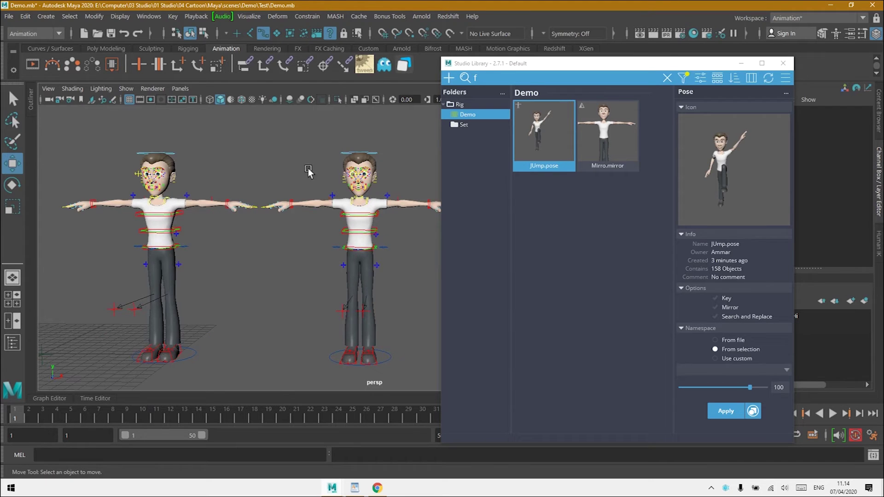
pyautogui.click(351, 155)
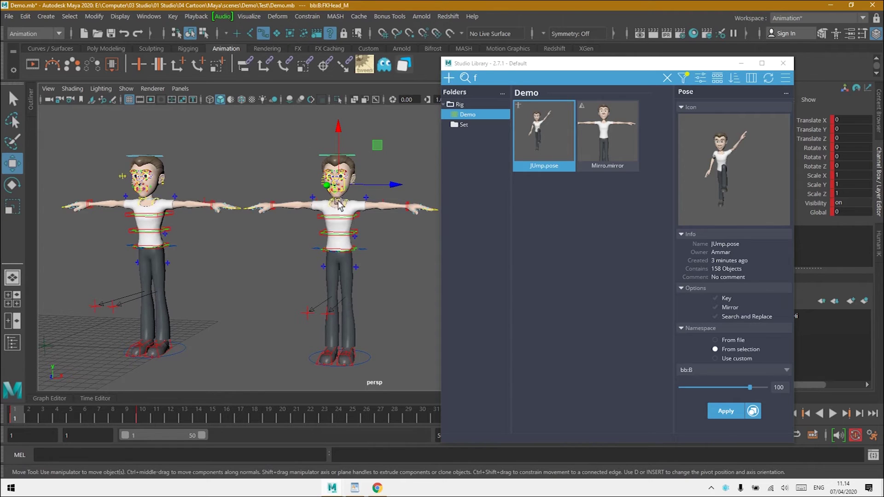
pyautogui.keyDown('shift'); pyautogui.click(159, 156); pyautogui.keyUp('shift')
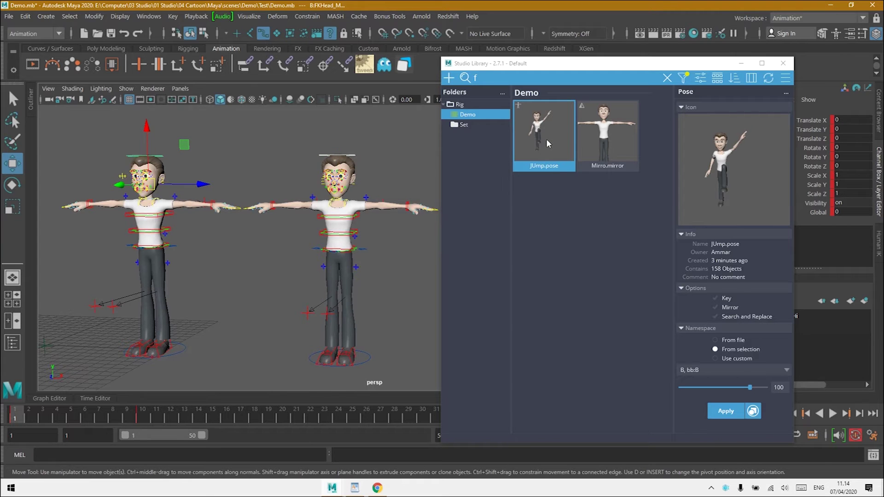
pyautogui.rightClick(546, 142)
pyautogui.click(582, 147)
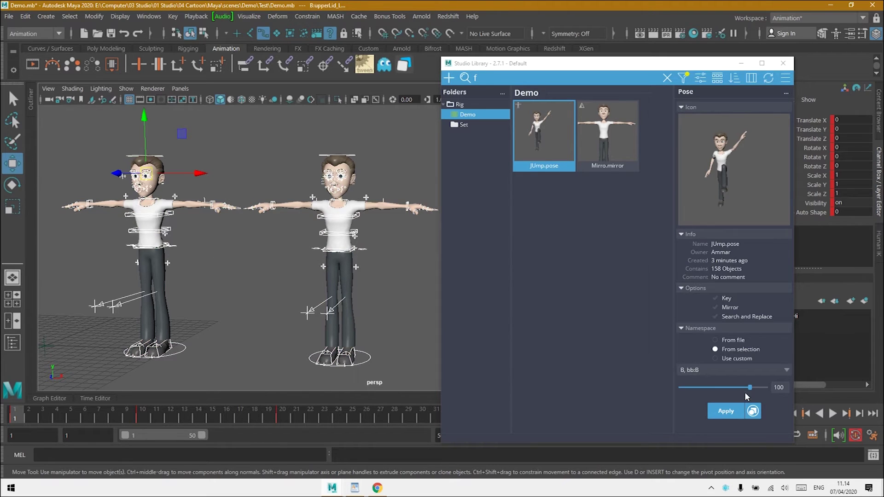
pyautogui.click(476, 356)
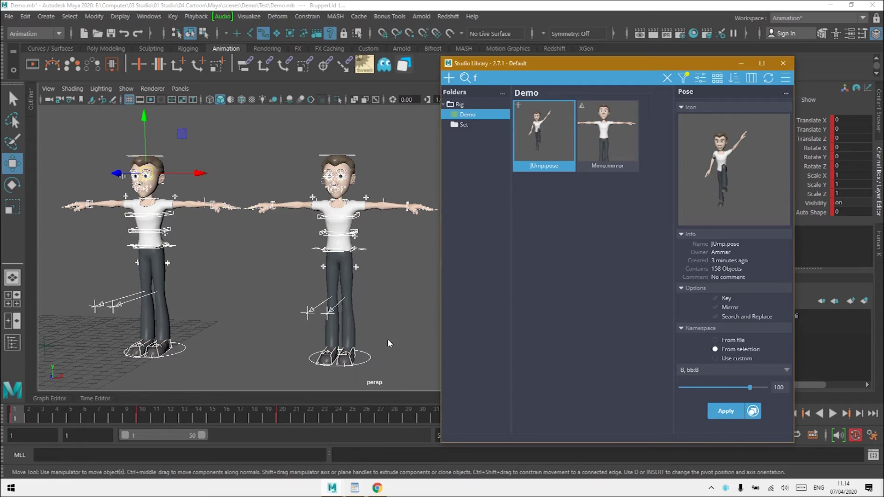
# Step: Apply the JUmp pose at 100 to both characters, undo it, and clear the control selection
pyautogui.scroll(-3, 205, 194)
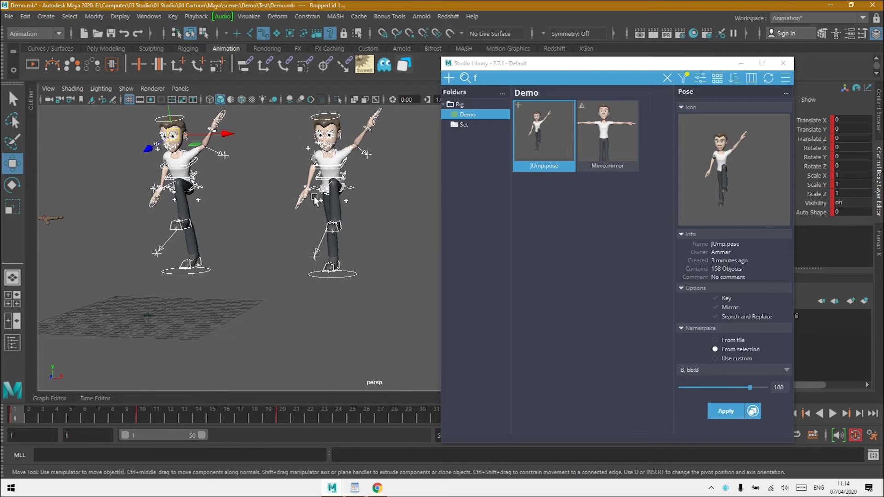
pyautogui.hotkey('ctrl', 'z')
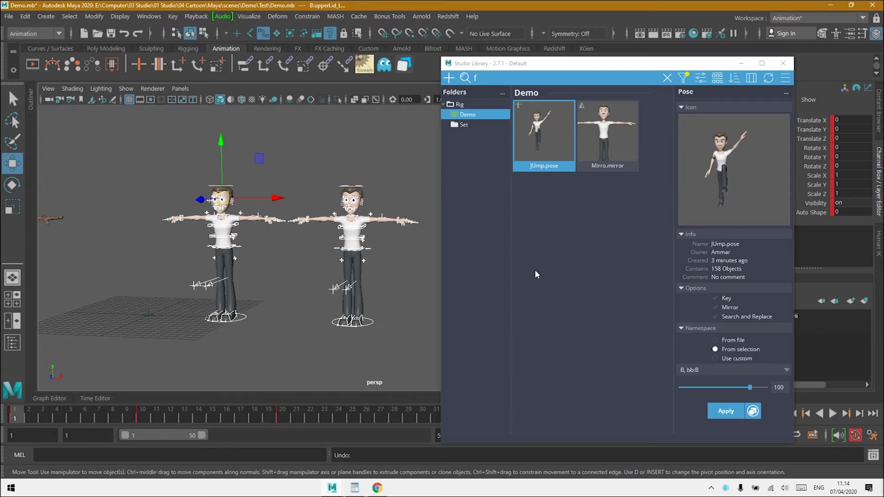
pyautogui.click(596, 280)
pyautogui.click(397, 276)
pyautogui.scroll(5, 404, 279)
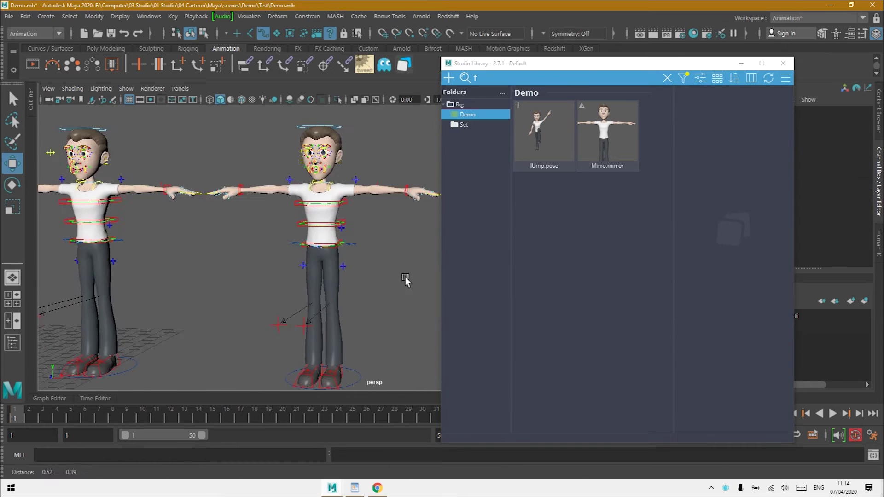
# Step: Try to apply the JUmp pose with Mirror enabled and the namespace From selection while no controls are selected
pyautogui.click(532, 160)
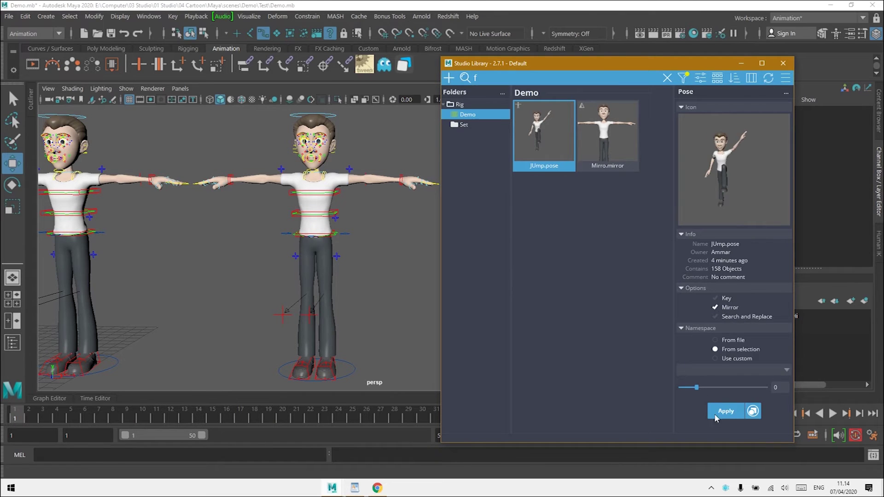
pyautogui.click(726, 410)
pyautogui.click(661, 268)
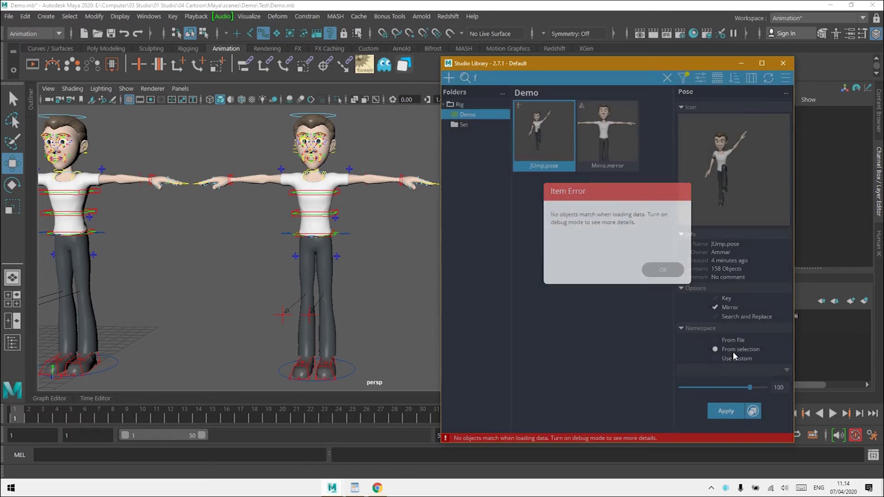
# Step: Set the pose's namespace to From file and apply the mirrored JUmp pose to the rightmost character
pyautogui.click(732, 340)
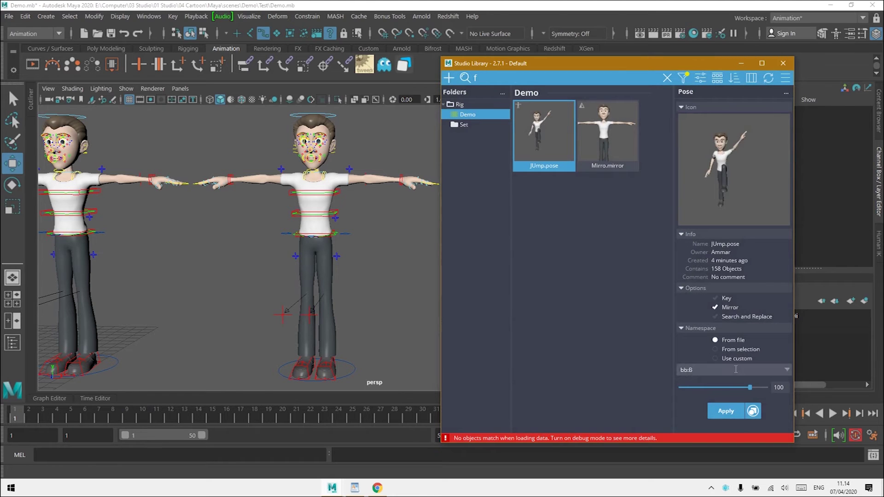
pyautogui.click(267, 189)
pyautogui.hotkey('ctrl', 'z')
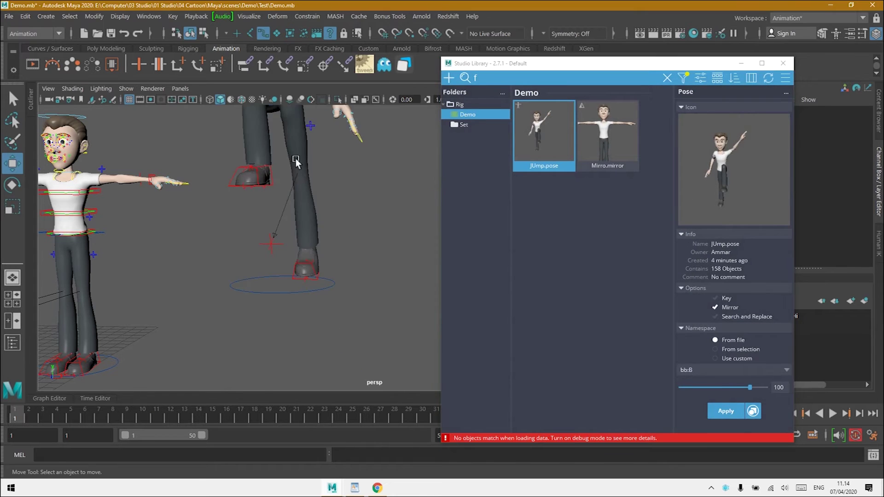
pyautogui.press('a')
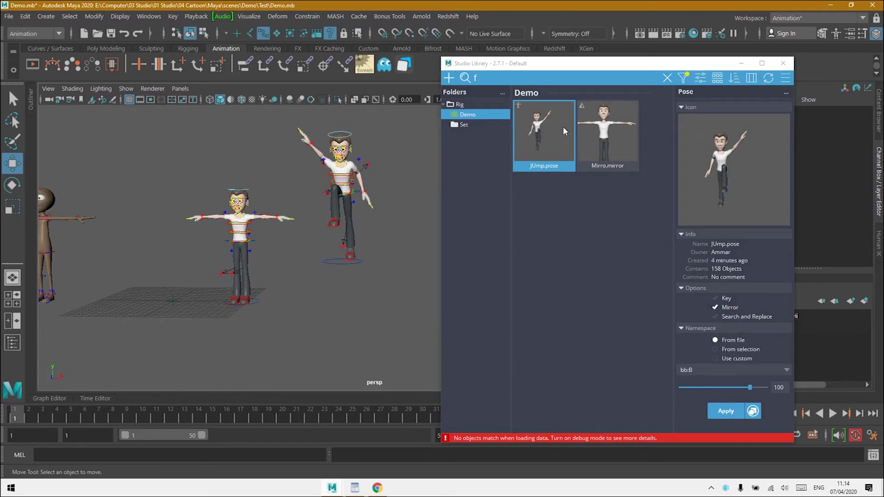
# Step: Disable Mirror, apply the JUmp pose to the rightmost character, and return to frame 1 to discard the unkeyed pose
pyautogui.click(729, 308)
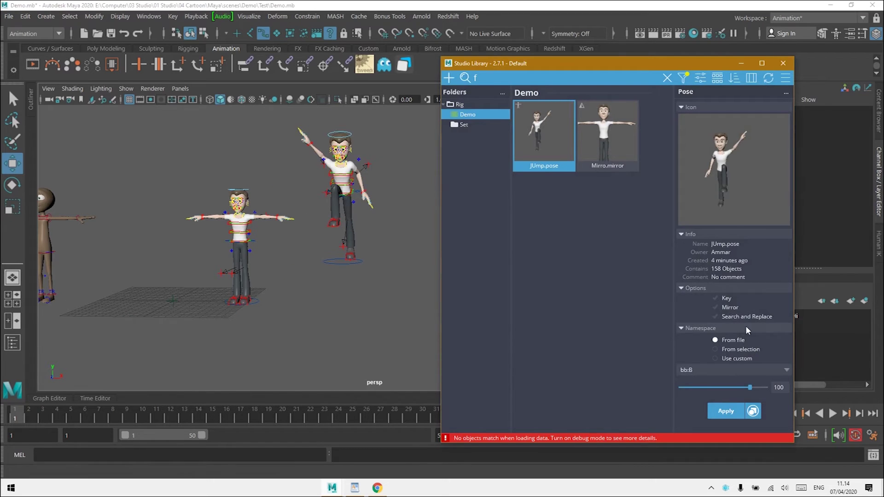
pyautogui.click(719, 411)
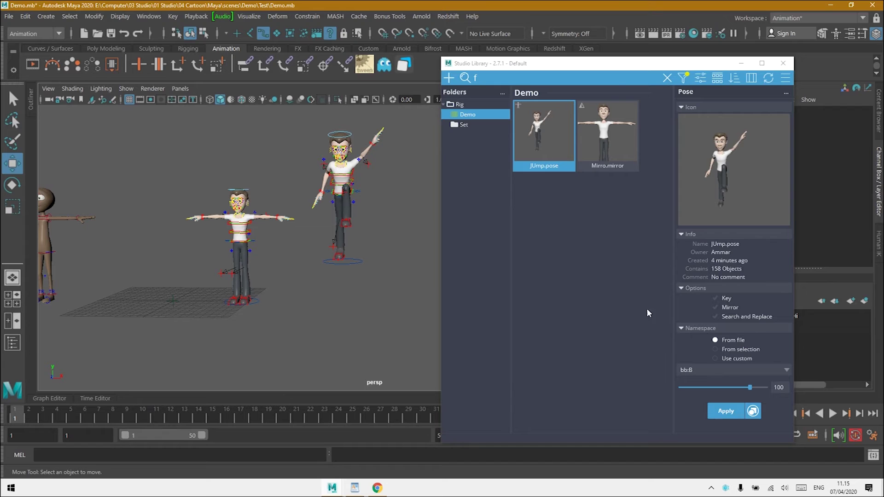
pyautogui.moveTo(63, 414); pyautogui.dragTo(2, 398)
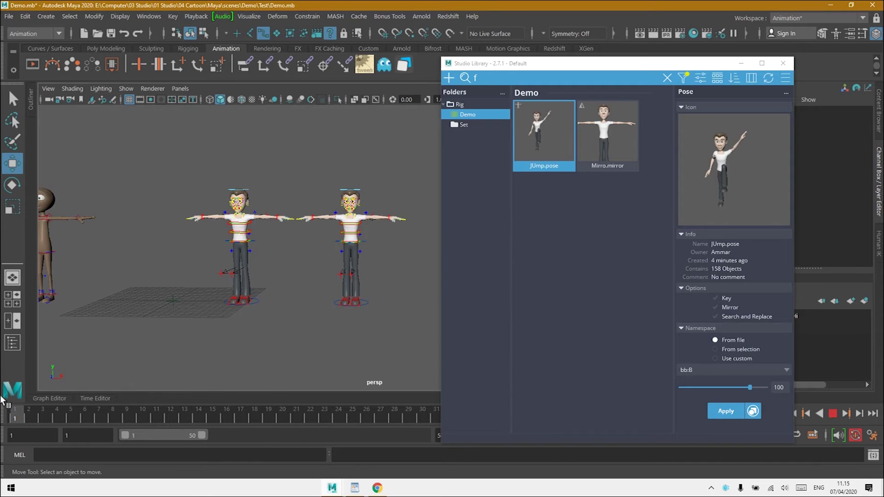
pyautogui.scroll(5, 363, 242)
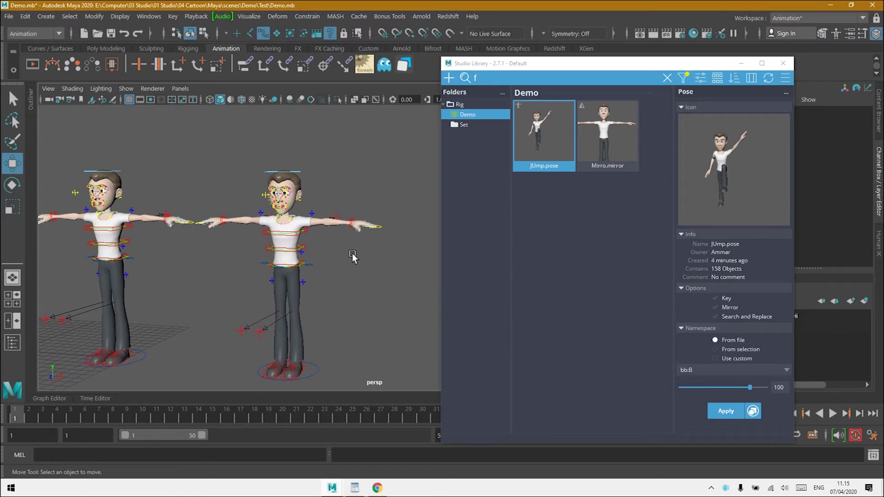
pyautogui.scroll(1, 355, 260)
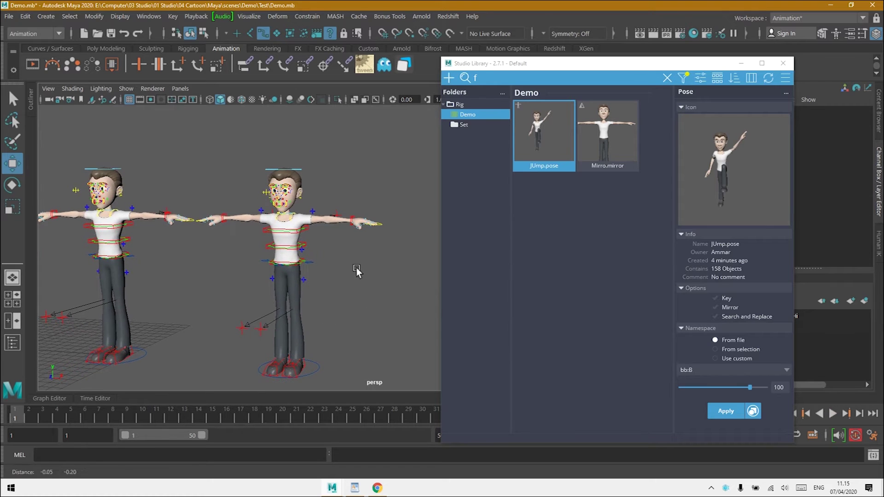
# Step: Apply the JUmp pose without keys to the rightmost character and view the whole posed body
pyautogui.doubleClick(543, 123)
pyautogui.keyDown('alt'); pyautogui.moveTo(273, 203); pyautogui.dragTo(332, 202); pyautogui.keyUp('alt')
pyautogui.keyDown('alt'); pyautogui.moveTo(332, 202); pyautogui.dragTo(225, 220, button='middle'); pyautogui.keyUp('alt')
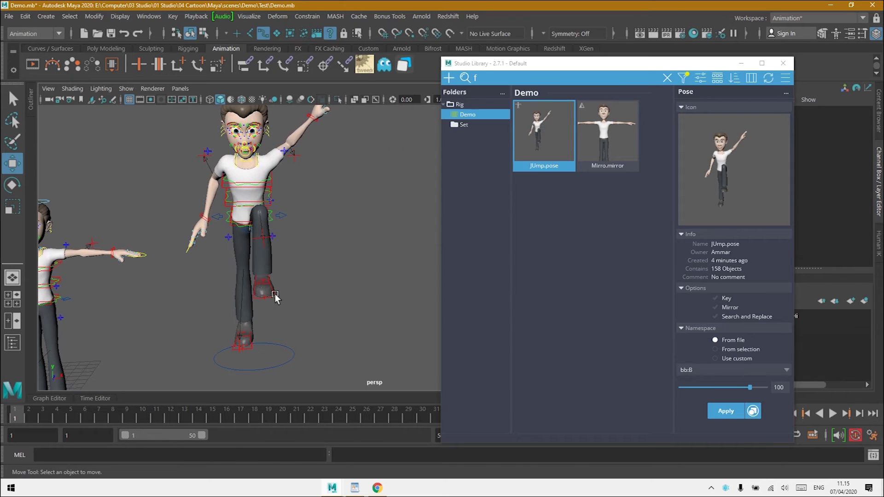
# Step: Try moving the raised foot control down, undo the edits, and scrub back to frame 1 to restore the T-pose
pyautogui.click(275, 295)
pyautogui.moveTo(257, 221); pyautogui.dragTo(258, 268)
pyautogui.hotkey('ctrl', 'z')
pyautogui.hotkey('ctrl', 'z')
pyautogui.hotkey('ctrl', 'z')
pyautogui.hotkey('ctrl', 'z')
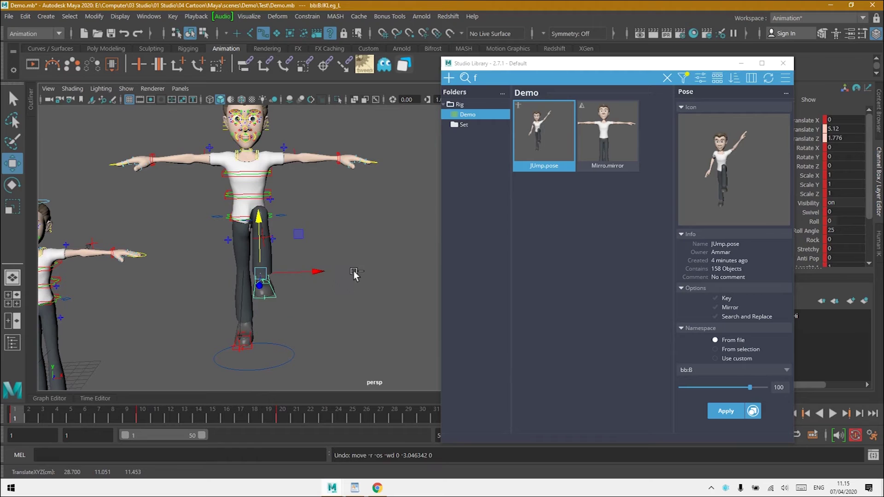
pyautogui.moveTo(29, 419); pyautogui.dragTo(2, 414)
pyautogui.keyDown('alt'); pyautogui.moveTo(361, 324); pyautogui.dragTo(359, 304, button='middle'); pyautogui.keyUp('alt')
pyautogui.keyDown('alt'); pyautogui.moveTo(360, 304); pyautogui.dragTo(340, 321); pyautogui.keyUp('alt')
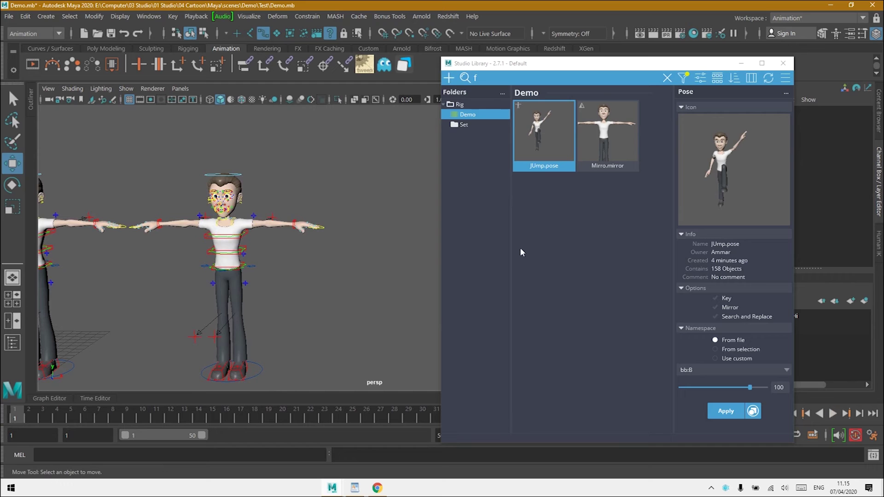
# Step: Enable the Key option and apply the JUmp pose to the rightmost character
pyautogui.click(726, 299)
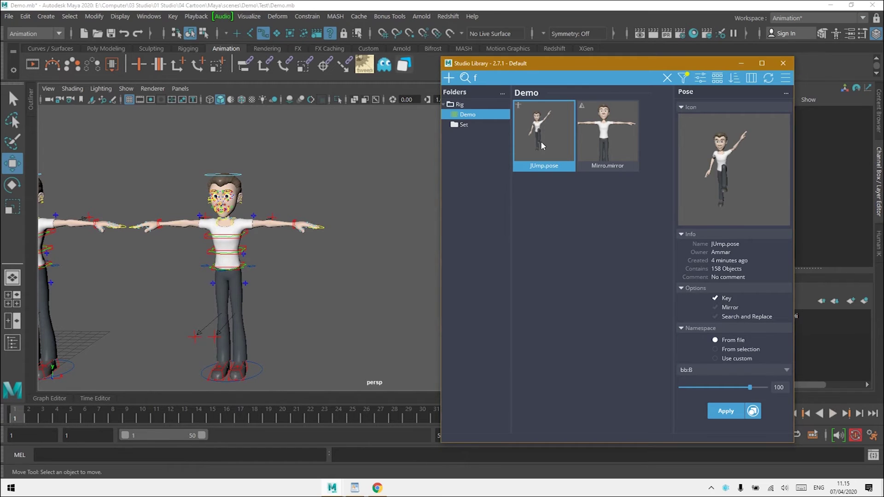
pyautogui.doubleClick(546, 145)
pyautogui.keyDown('alt'); pyautogui.moveTo(294, 166); pyautogui.dragTo(332, 205, button='middle'); pyautogui.keyUp('alt')
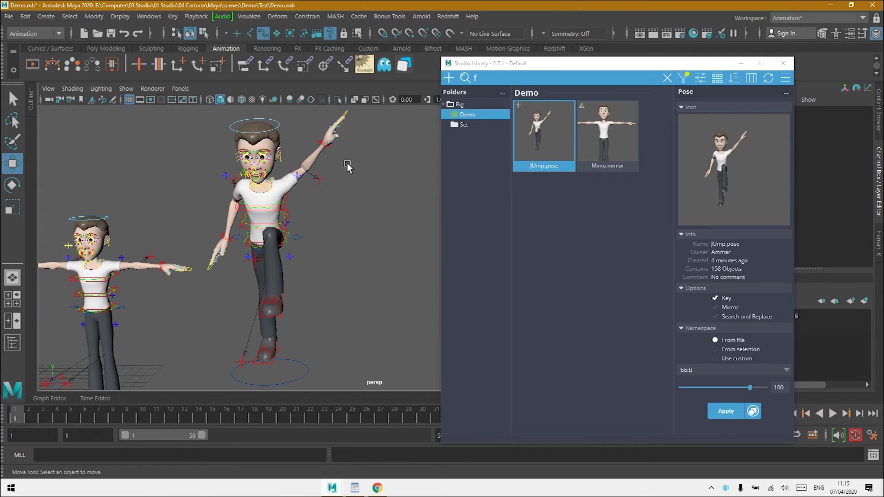
# Step: Select the rightmost character's raised hand control and reposition it slightly lower
pyautogui.scroll(3, 348, 174)
pyautogui.click(310, 111)
pyautogui.keyDown('alt'); pyautogui.moveTo(328, 154); pyautogui.dragTo(348, 194, button='middle'); pyautogui.keyUp('alt')
pyautogui.moveTo(366, 122); pyautogui.dragTo(352, 145)
pyautogui.keyDown('alt'); pyautogui.moveTo(393, 292); pyautogui.dragTo(402, 136, button='middle'); pyautogui.keyUp('alt')
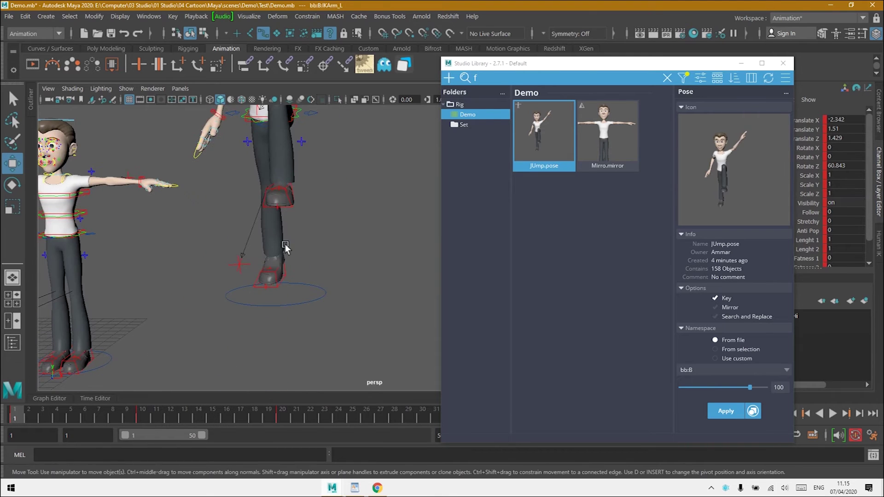
# Step: Lift the rightmost character's lower foot control up behind the body and view the leg from the side
pyautogui.click(279, 287)
pyautogui.moveTo(279, 286); pyautogui.dragTo(275, 210)
pyautogui.keyDown('alt'); pyautogui.moveTo(385, 227); pyautogui.dragTo(2, 216); pyautogui.keyUp('alt')
pyautogui.keyDown('alt'); pyautogui.moveTo(313, 160); pyautogui.dragTo(262, 208, button='middle'); pyautogui.keyUp('alt')
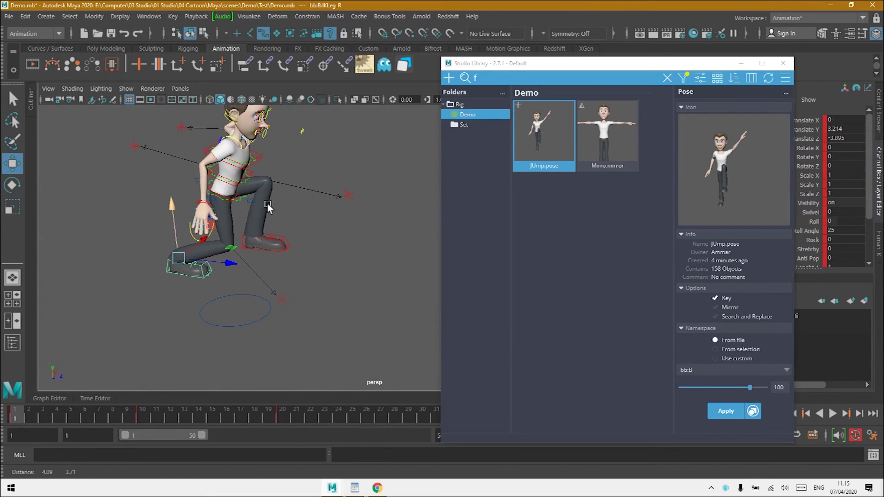
# Step: Lower the rightmost character's raised front foot control and deselect it
pyautogui.click(281, 239)
pyautogui.moveTo(315, 244); pyautogui.dragTo(295, 299)
pyautogui.keyDown('alt'); pyautogui.moveTo(295, 297); pyautogui.dragTo(355, 312, button='middle'); pyautogui.keyUp('alt')
pyautogui.keyDown('alt'); pyautogui.moveTo(355, 311); pyautogui.dragTo(399, 233); pyautogui.keyUp('alt')
pyautogui.keyDown('alt'); pyautogui.moveTo(399, 233); pyautogui.dragTo(414, 243, button='middle'); pyautogui.keyUp('alt')
pyautogui.click(414, 244)
pyautogui.keyDown('alt'); pyautogui.moveTo(415, 244); pyautogui.dragTo(445, 232); pyautogui.keyUp('alt')
# Step: Select the content of the JUmp pose and overwrite the saved pose with the rightmost character's modified pose
pyautogui.rightClick(542, 132)
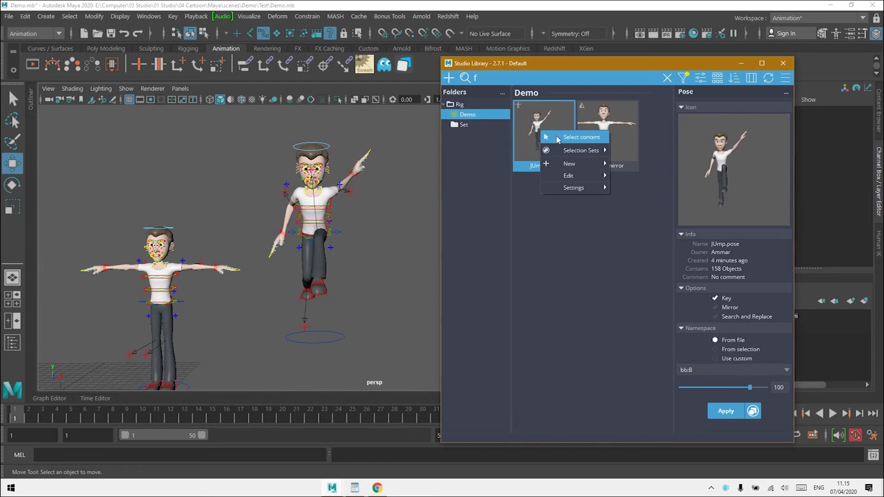
pyautogui.click(557, 137)
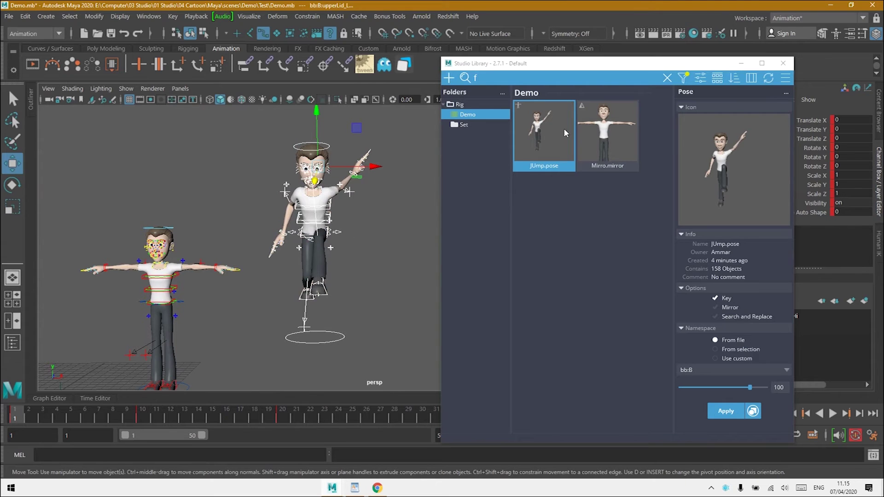
pyautogui.rightClick(546, 125)
pyautogui.moveTo(592, 174)
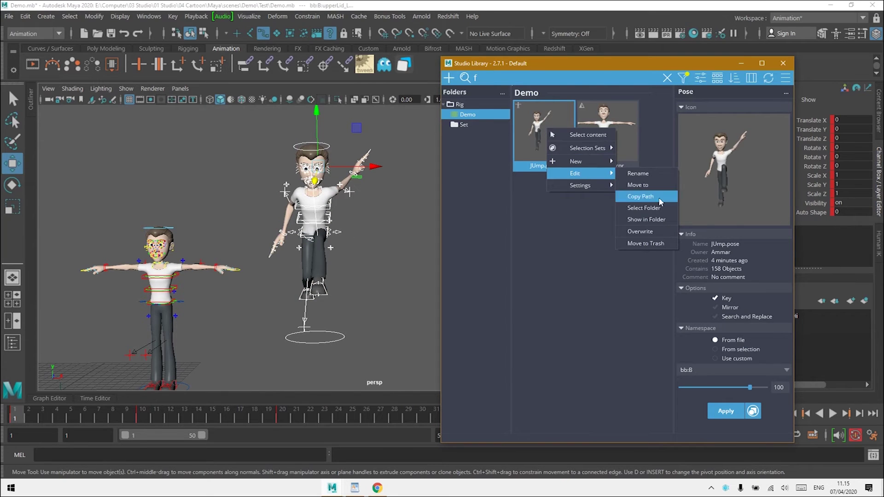
pyautogui.click(647, 231)
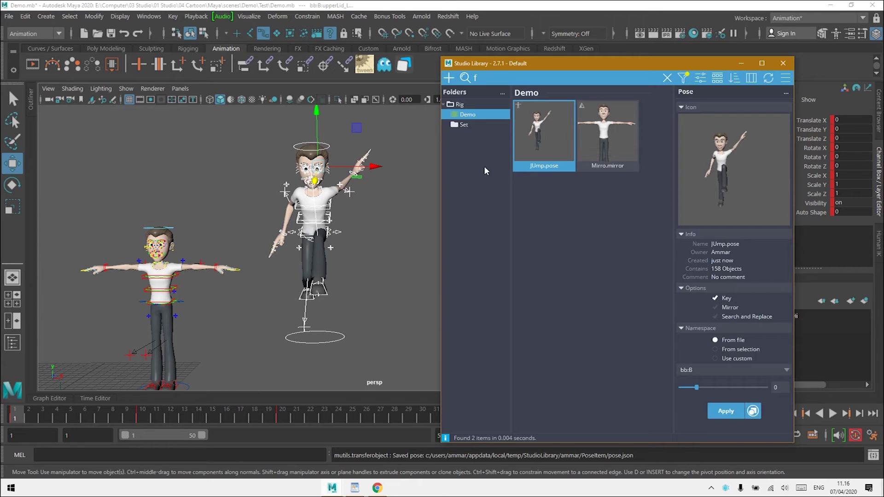
pyautogui.click(402, 218)
pyautogui.keyDown('alt'); pyautogui.moveTo(402, 217); pyautogui.dragTo(340, 244); pyautogui.keyUp('alt')
# Step: Move the JUmp pose item from the Demo folder to the trash
pyautogui.moveTo(15, 419)
pyautogui.mouseDown()
pyautogui.moveTo(101, 422)
pyautogui.moveTo(14, 419)
pyautogui.mouseUp()
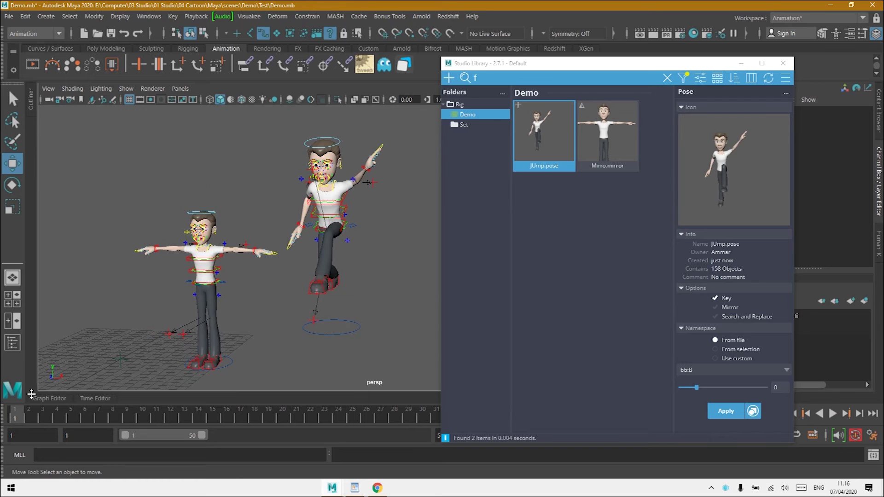
pyautogui.click(544, 133)
pyautogui.moveTo(339, 176); pyautogui.dragTo(329, 225)
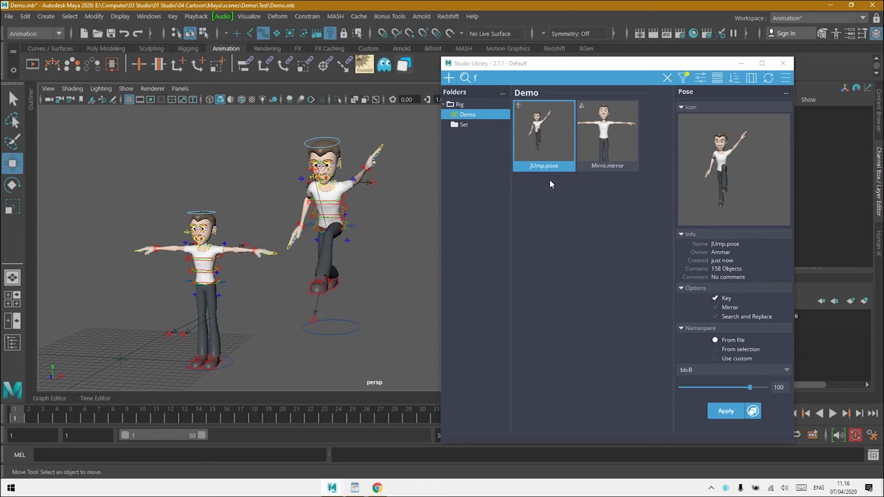
pyautogui.rightClick(551, 131)
pyautogui.moveTo(594, 190)
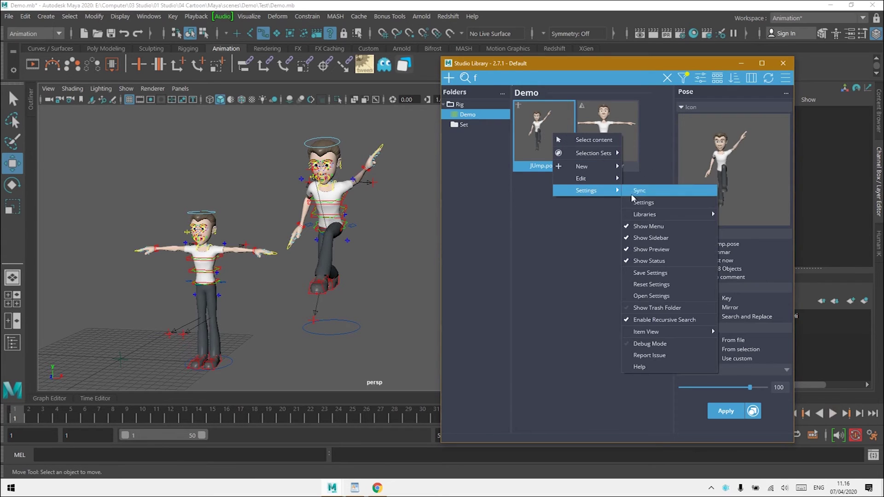
pyautogui.click(659, 252)
pyautogui.click(570, 269)
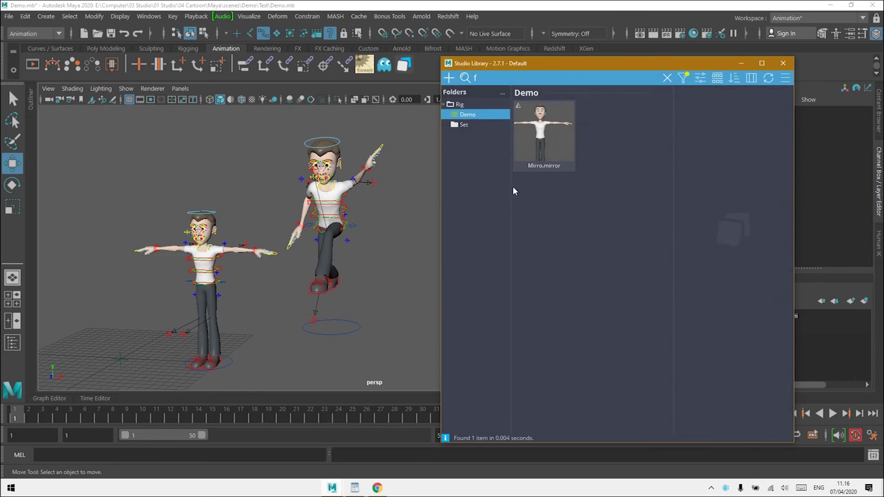
# Step: Move the Studio Library window aside and select all the T-posed white-shirted character's controls, excluding the reference node at the grid origin
pyautogui.keyDown('alt'); pyautogui.moveTo(208, 184); pyautogui.dragTo(253, 179, button='right'); pyautogui.keyUp('alt')
pyautogui.keyDown('alt'); pyautogui.moveTo(253, 178); pyautogui.dragTo(308, 188); pyautogui.keyUp('alt')
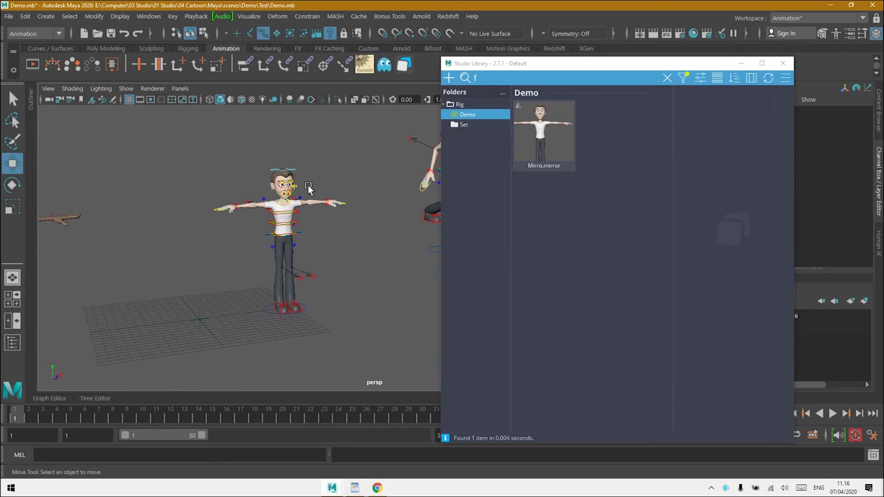
pyautogui.moveTo(578, 63); pyautogui.dragTo(648, 46)
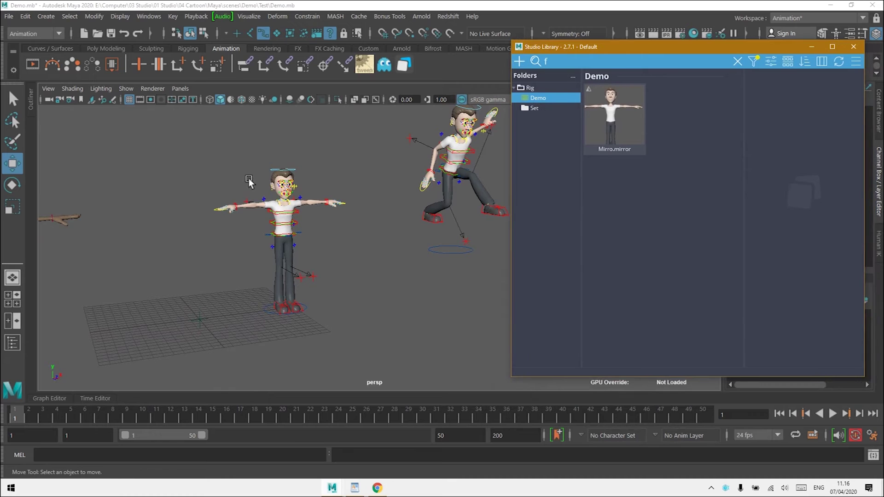
pyautogui.moveTo(335, 263)
pyautogui.keyDown('alt'); pyautogui.mouseDown()
pyautogui.moveTo(364, 251)
pyautogui.moveTo(340, 266)
pyautogui.mouseUp(); pyautogui.keyUp('alt')
pyautogui.keyDown('alt'); pyautogui.moveTo(328, 222); pyautogui.dragTo(349, 270); pyautogui.keyUp('alt')
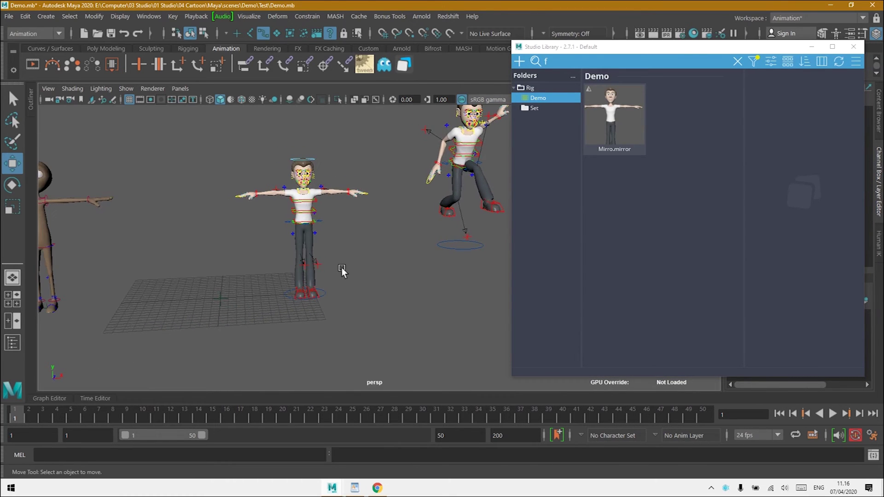
pyautogui.keyDown('alt'); pyautogui.moveTo(316, 276); pyautogui.dragTo(357, 276); pyautogui.keyUp('alt')
pyautogui.moveTo(216, 121); pyautogui.dragTo(399, 319)
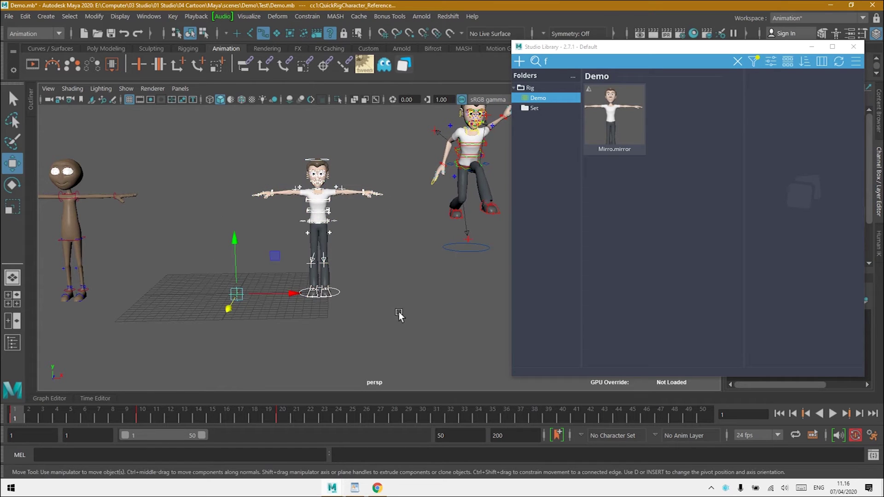
pyautogui.keyDown('ctrl'); pyautogui.moveTo(257, 260); pyautogui.dragTo(209, 313); pyautogui.keyUp('ctrl')
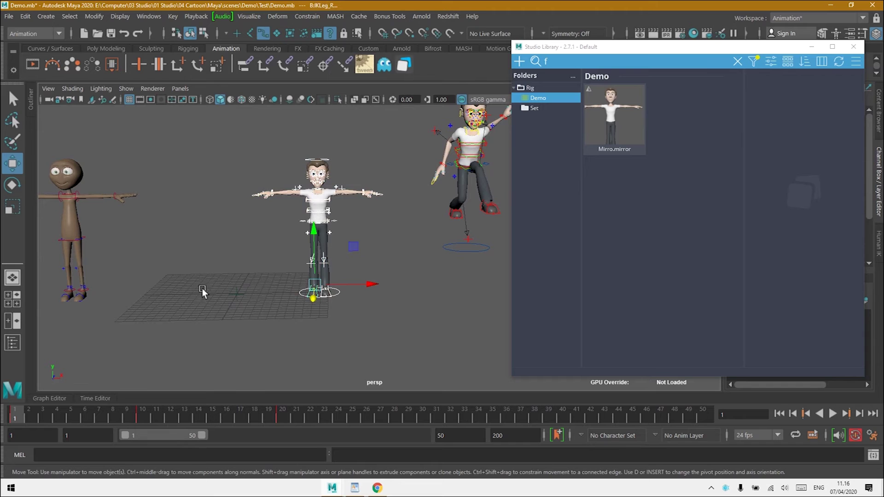
pyautogui.keyDown('alt'); pyautogui.moveTo(231, 261); pyautogui.dragTo(351, 211, button='right'); pyautogui.keyUp('alt')
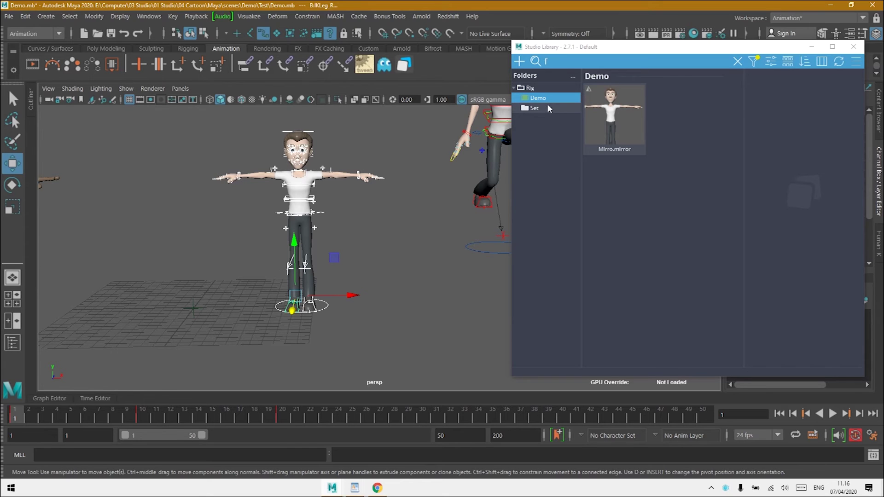
# Step: Save the selected controls' animation for frames 1 to 20 in the Demo folder as Animation, with a captured thumbnail
pyautogui.click(552, 138)
pyautogui.rightClick(675, 104)
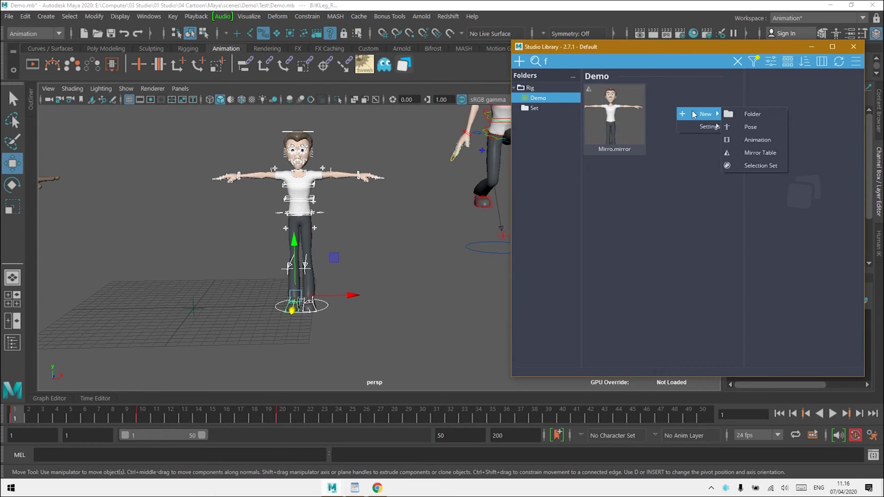
pyautogui.click(748, 138)
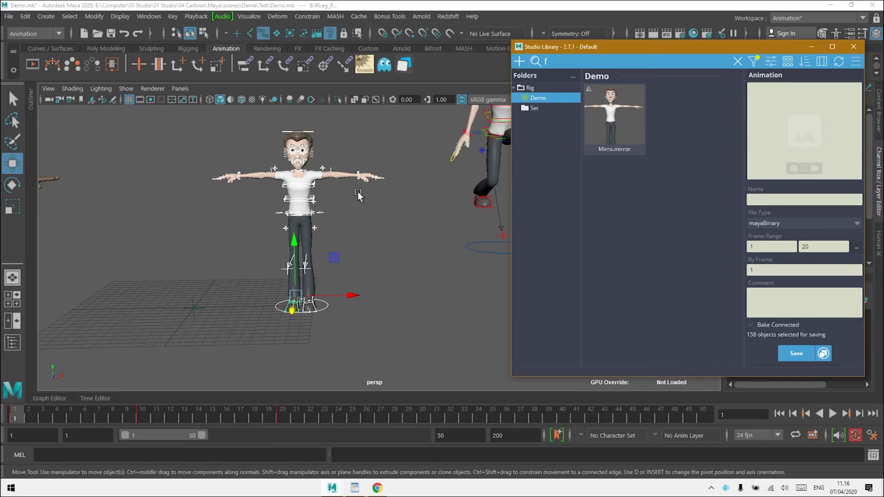
pyautogui.scroll(2, 390, 230)
pyautogui.keyDown('alt'); pyautogui.moveTo(390, 230); pyautogui.dragTo(276, 231); pyautogui.keyUp('alt')
pyautogui.keyDown('alt'); pyautogui.moveTo(276, 231); pyautogui.dragTo(455, 262, button='right'); pyautogui.keyUp('alt')
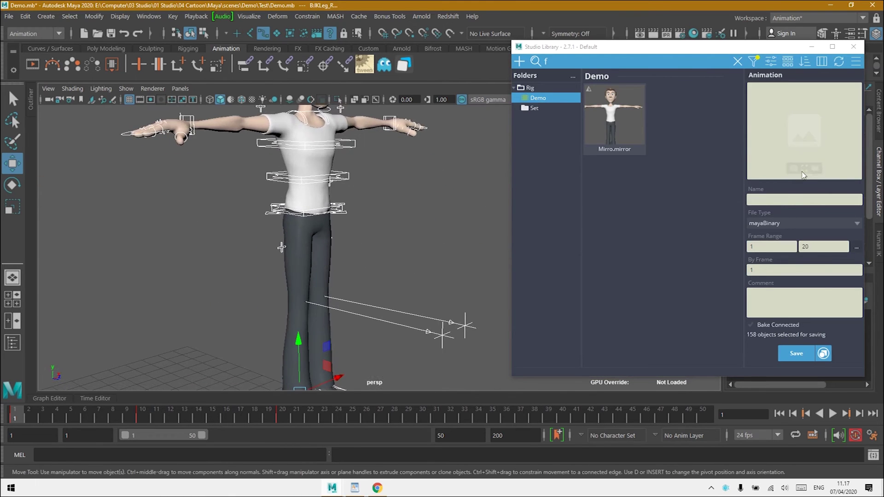
pyautogui.click(793, 168)
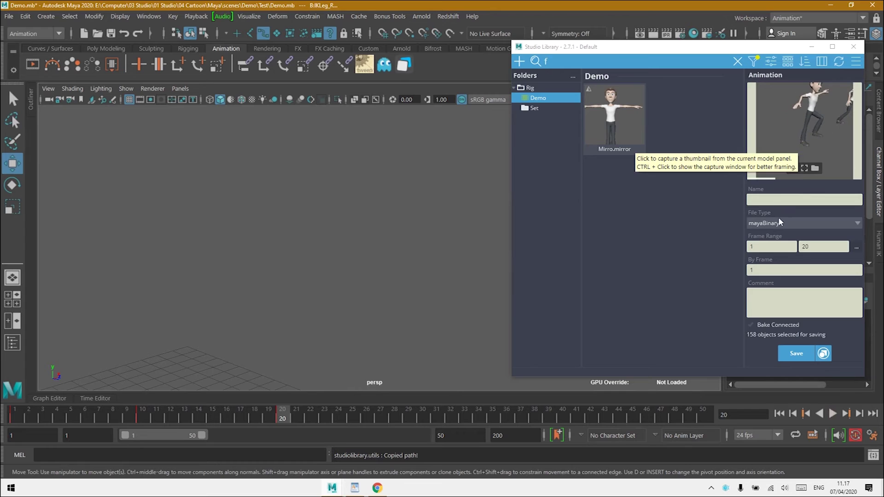
pyautogui.click(770, 195)
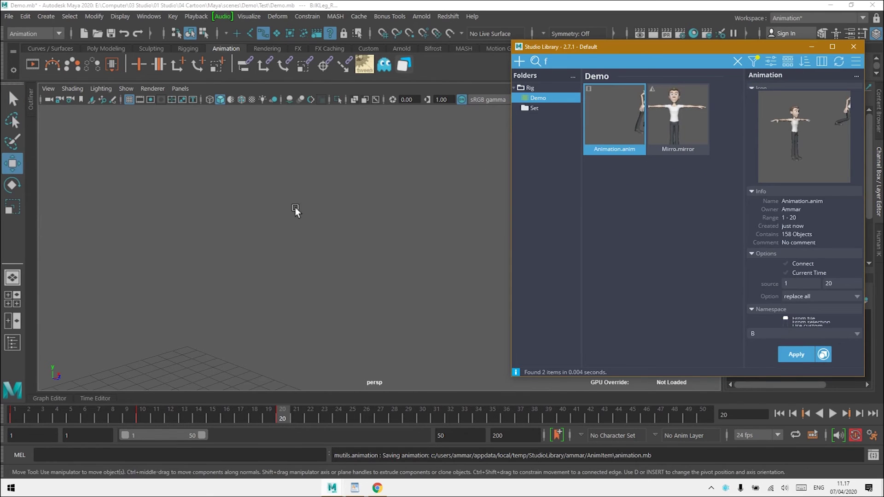
# Step: Deselect the controls, bring both white-shirted characters into view and set the current time to frame 21
pyautogui.keyDown('alt'); pyautogui.moveTo(358, 234); pyautogui.dragTo(348, 315); pyautogui.keyUp('alt')
pyautogui.click(351, 333)
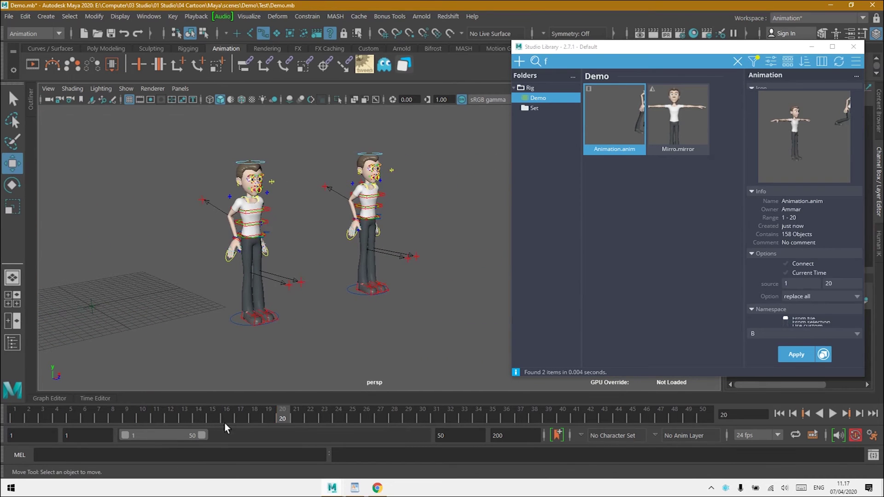
pyautogui.moveTo(289, 421)
pyautogui.mouseDown()
pyautogui.moveTo(1, 395)
pyautogui.moveTo(252, 421)
pyautogui.moveTo(87, 415)
pyautogui.moveTo(294, 418)
pyautogui.mouseUp()
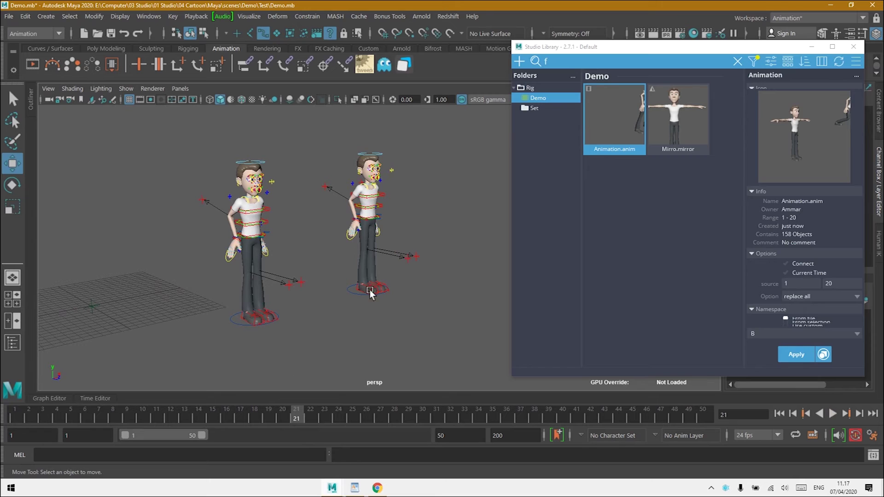
# Step: Enlarge the library window and apply Animation.anim with Current Time enabled and the insert option
pyautogui.click(605, 109)
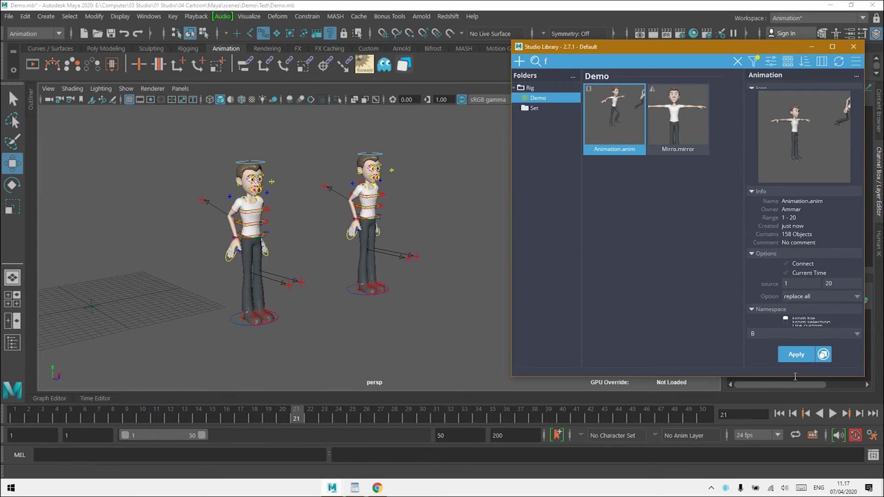
pyautogui.moveTo(860, 377); pyautogui.dragTo(835, 427)
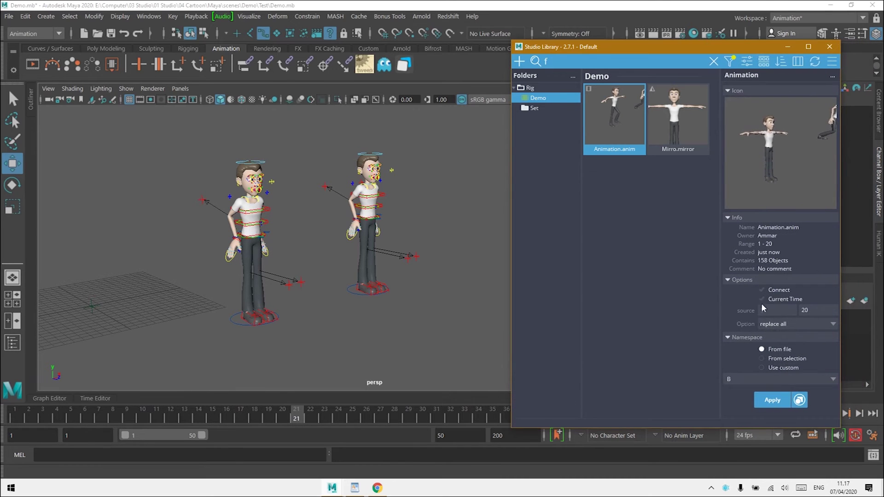
pyautogui.click(786, 299)
pyautogui.click(792, 323)
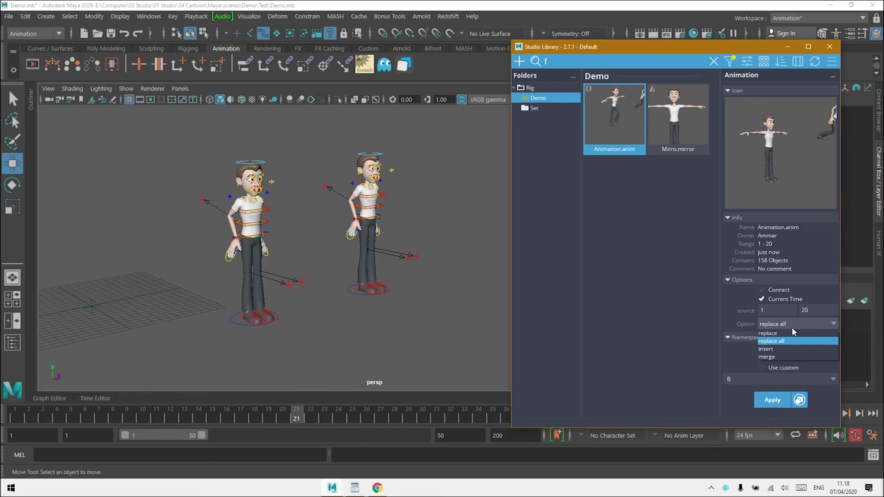
pyautogui.click(789, 348)
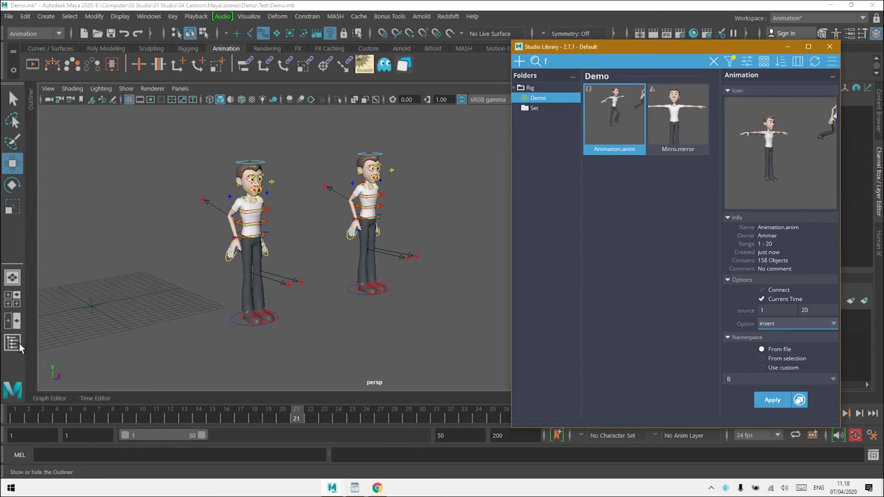
pyautogui.click(779, 402)
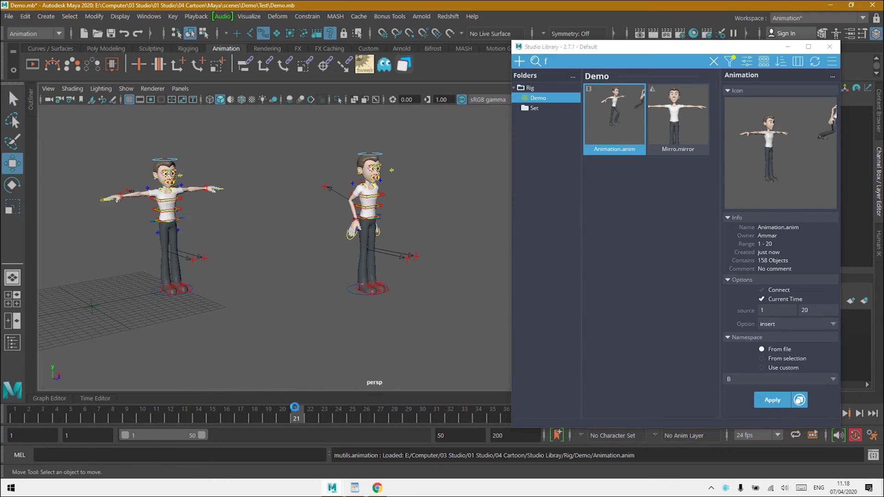
# Step: Scrub from frame 21 to 30, back to frame 1 and again to frame 21 to review the inserted animation
pyautogui.moveTo(297, 415); pyautogui.dragTo(429, 425)
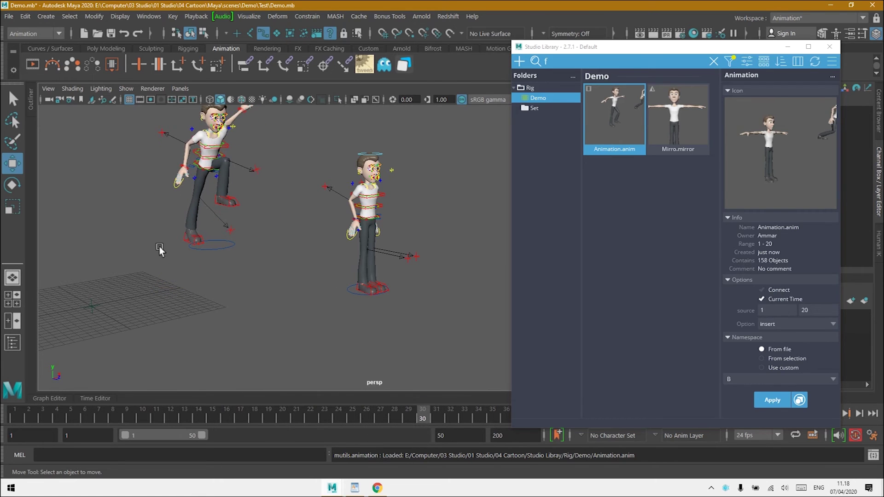
pyautogui.moveTo(424, 418); pyautogui.dragTo(13, 417)
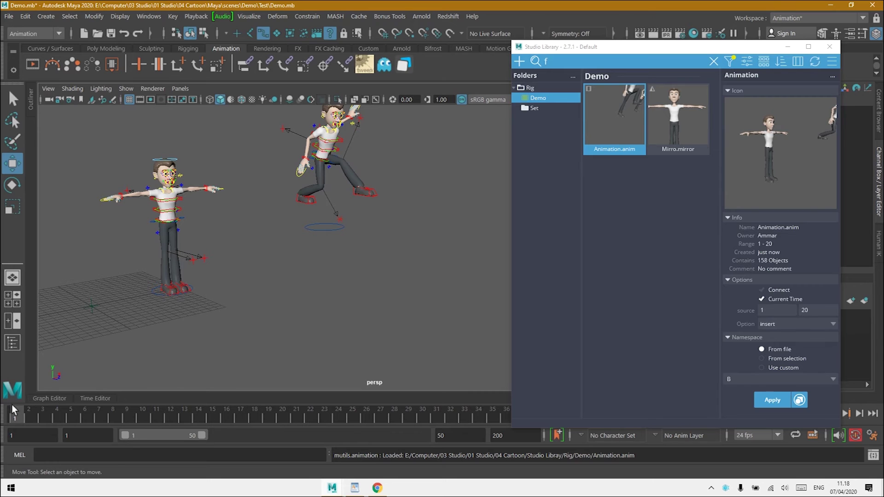
pyautogui.moveTo(22, 418); pyautogui.dragTo(299, 419)
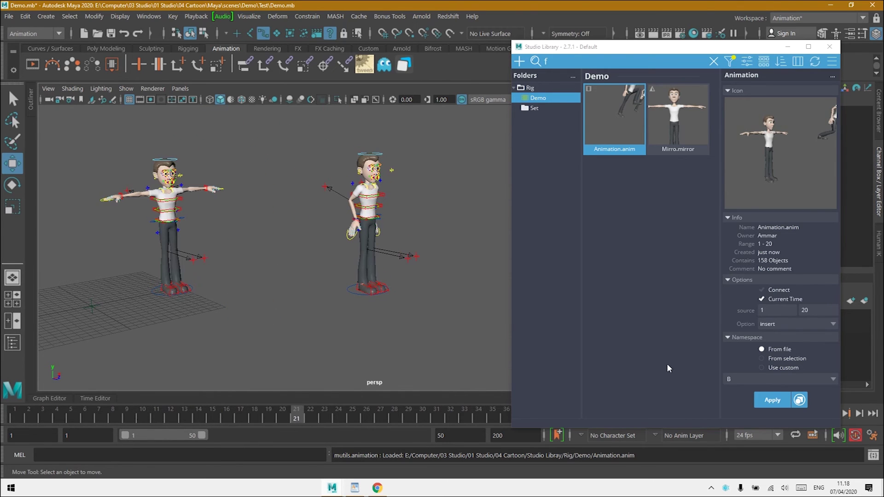
# Step: Apply Animation.anim at frame 21 with the replace all option and scrub back to frame 1 to check it
pyautogui.click(803, 324)
pyautogui.click(783, 369)
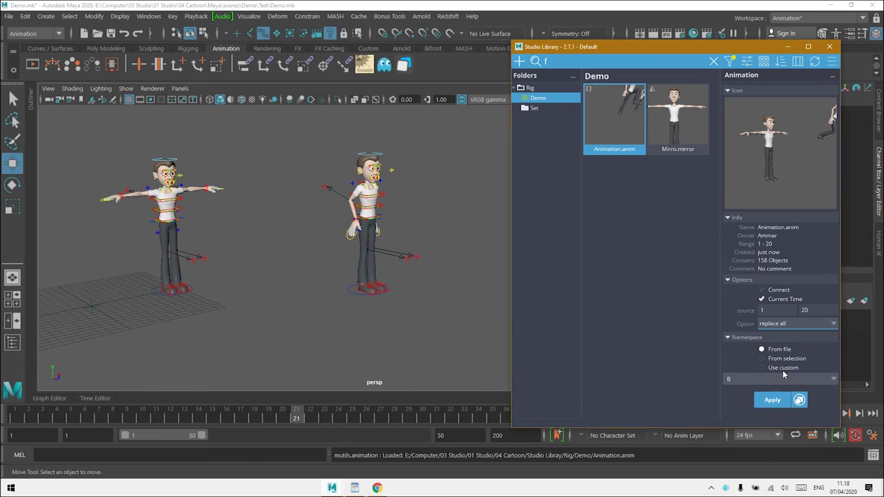
pyautogui.click(773, 401)
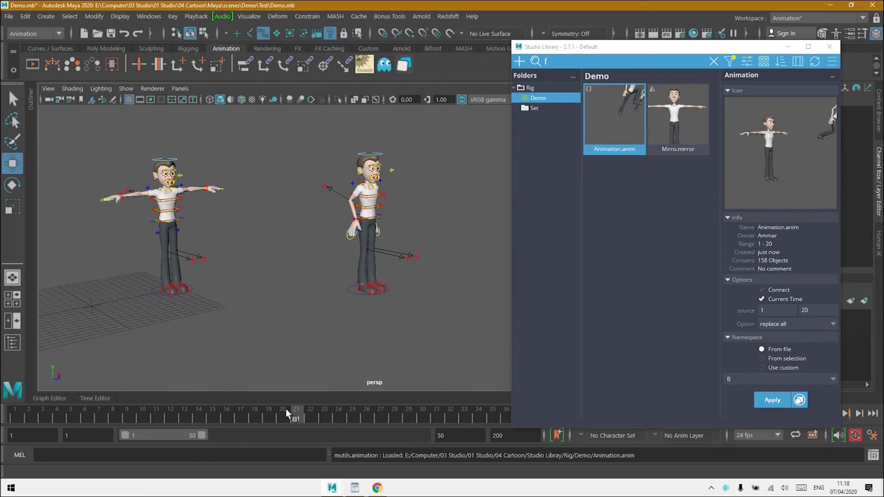
pyautogui.moveTo(294, 413); pyautogui.dragTo(2, 404)
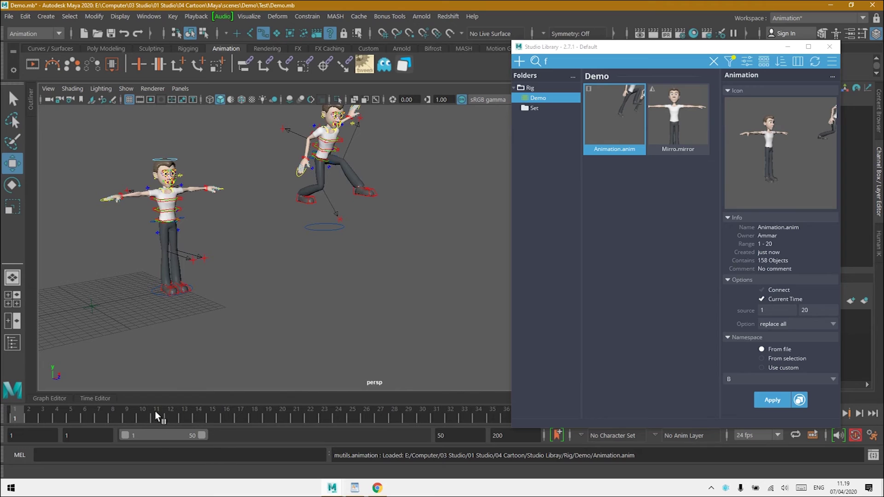
# Step: Disable Current Time, apply Animation.anim with replace all, and scrub to frame 1 to check it
pyautogui.click(775, 300)
pyautogui.click(769, 399)
pyautogui.moveTo(28, 416); pyautogui.dragTo(9, 414)
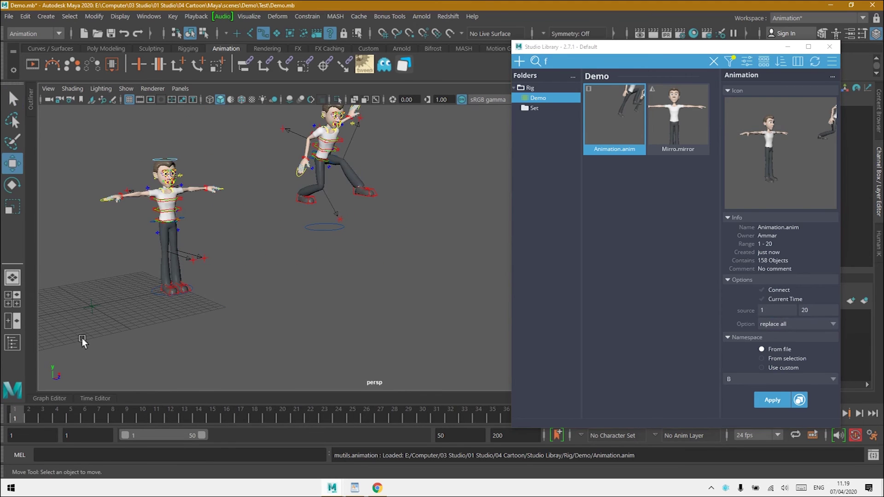
# Step: Minimize Studio Library, show the HumanIK controls and select all control rig effectors of cc1:QuickRigCharacter, including the reference effector
pyautogui.keyDown('alt'); pyautogui.moveTo(333, 292); pyautogui.dragTo(391, 286, button='middle'); pyautogui.keyUp('alt')
pyautogui.keyDown('alt'); pyautogui.moveTo(392, 285); pyautogui.dragTo(366, 269); pyautogui.keyUp('alt')
pyautogui.keyDown('alt'); pyautogui.moveTo(390, 267); pyautogui.dragTo(364, 250, button='middle'); pyautogui.keyUp('alt')
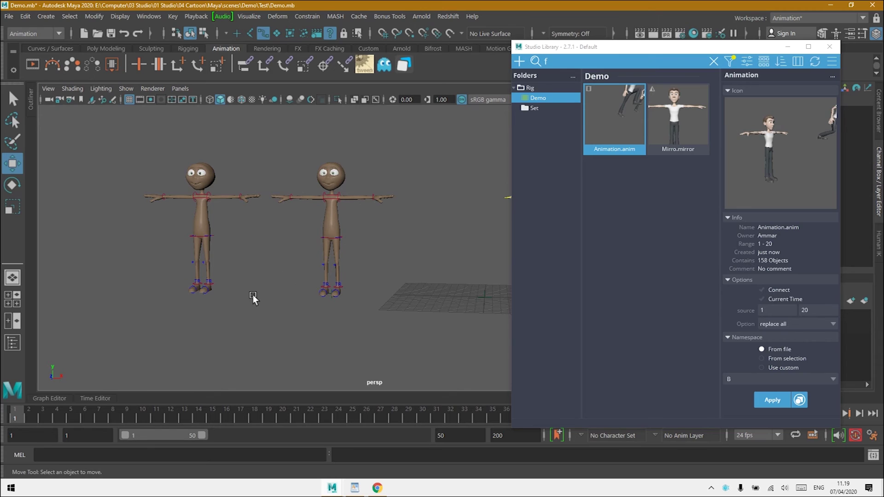
pyautogui.moveTo(46, 412); pyautogui.dragTo(14, 414)
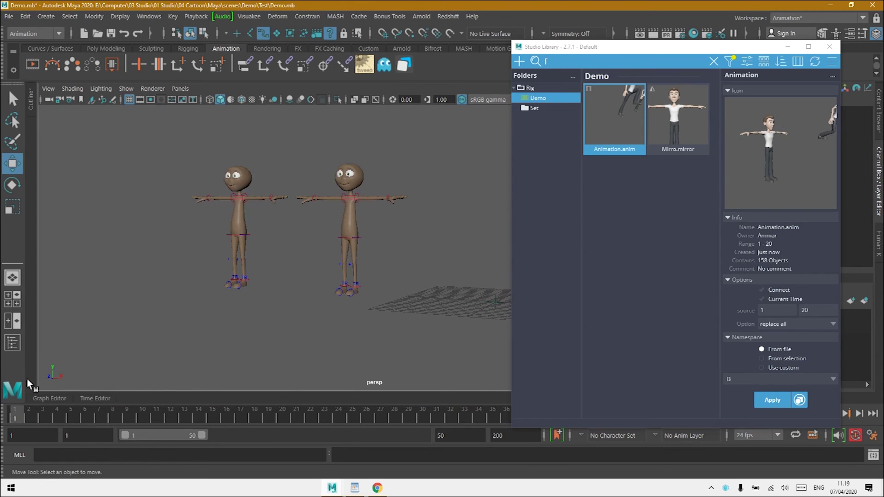
pyautogui.click(787, 47)
pyautogui.click(879, 242)
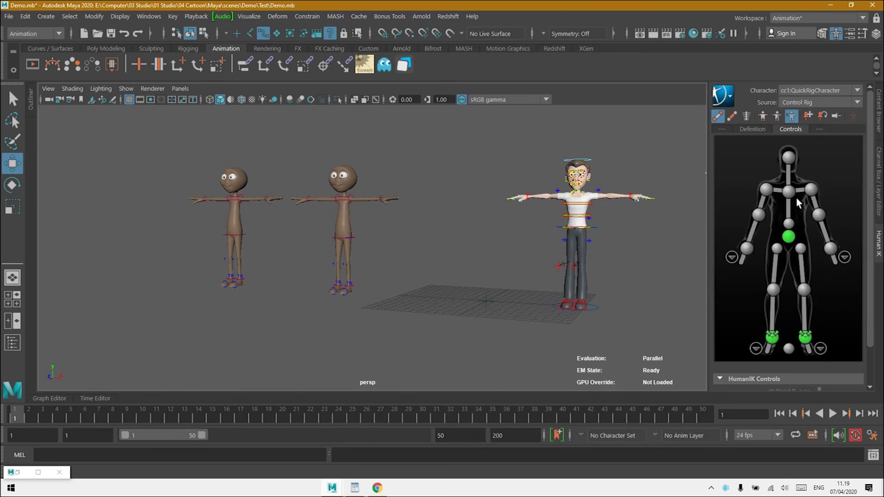
pyautogui.click(738, 148)
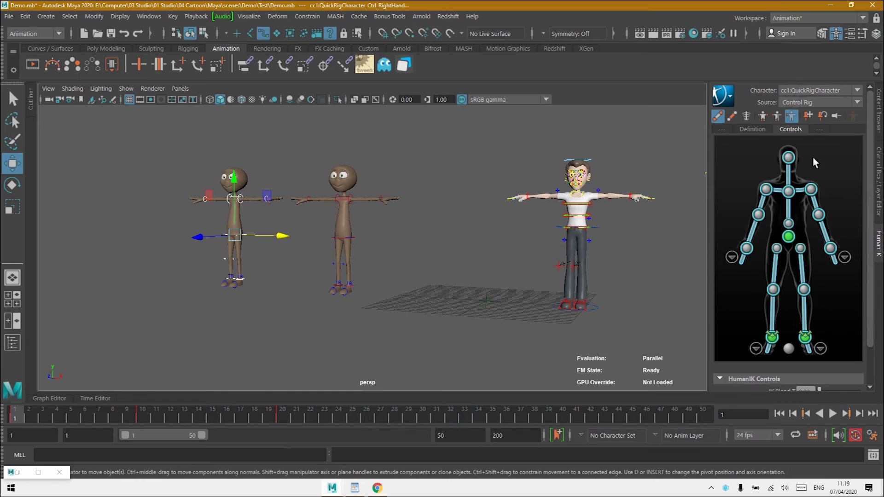
pyautogui.click(789, 349)
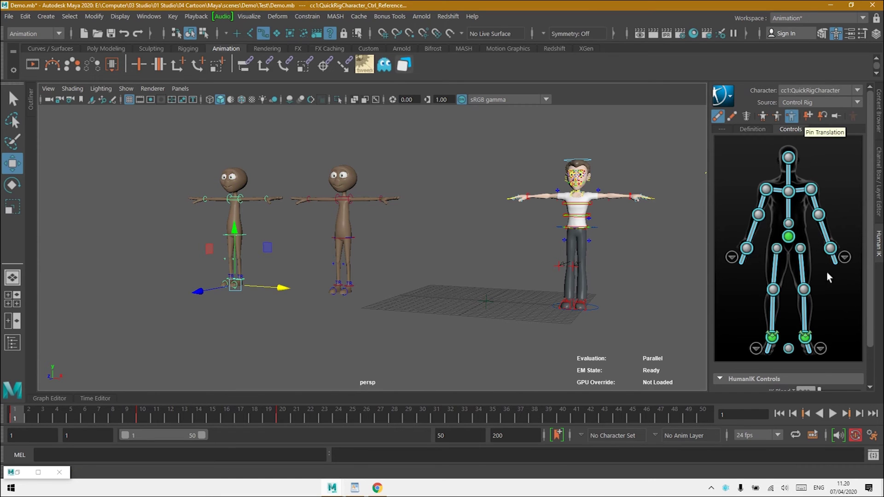
# Step: Try adjusting the IK Blend settings of the selected effectors and undo the changes
pyautogui.scroll(-2, 864, 275)
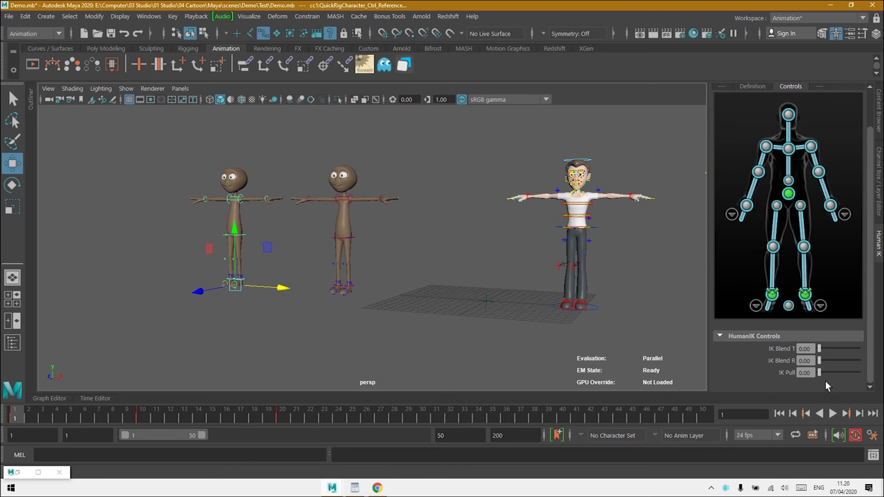
pyautogui.scroll(2, 826, 330)
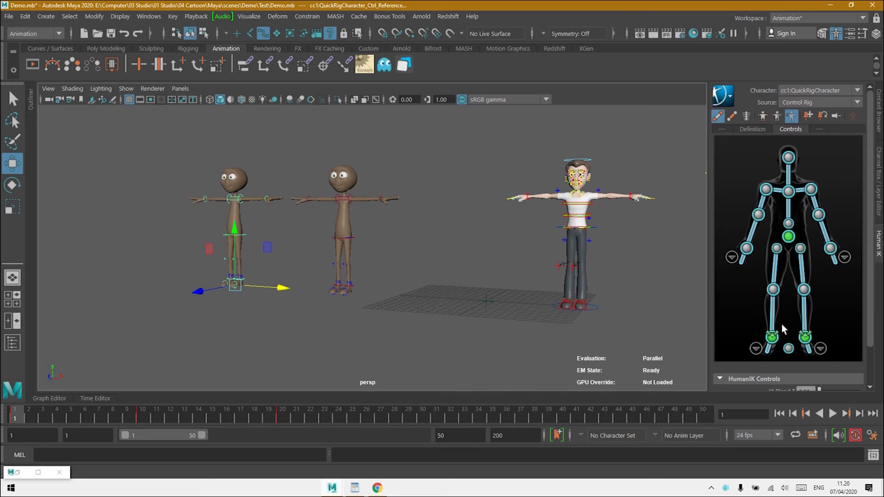
pyautogui.scroll(-2, 799, 271)
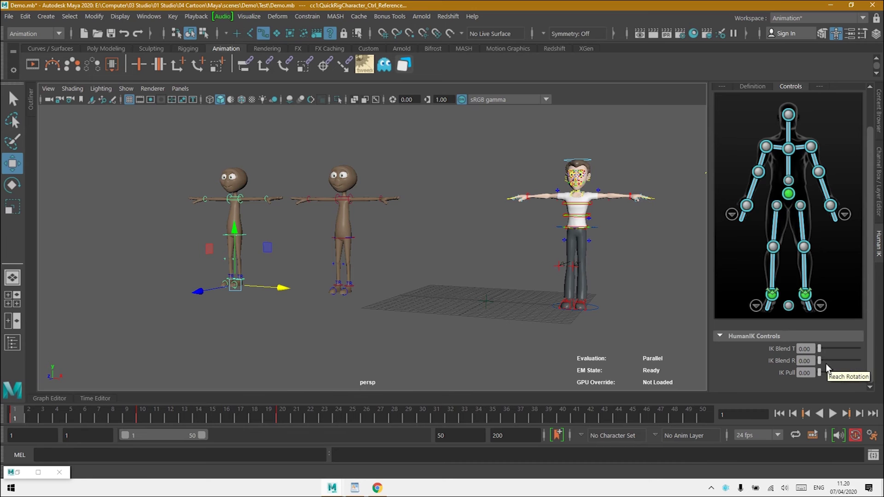
pyautogui.moveTo(859, 362)
pyautogui.mouseDown()
pyautogui.moveTo(822, 362)
pyautogui.moveTo(850, 354)
pyautogui.mouseUp()
pyautogui.hotkey('ctrl', 'z')
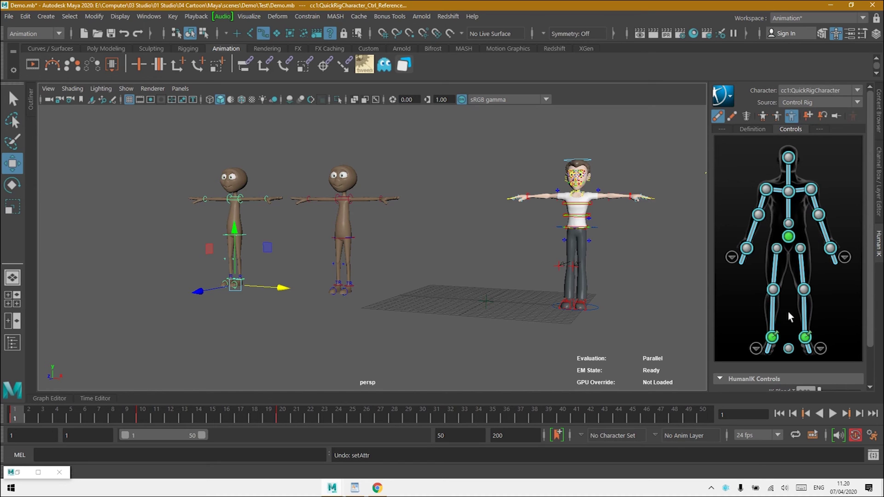
pyautogui.hotkey('ctrl', 'z')
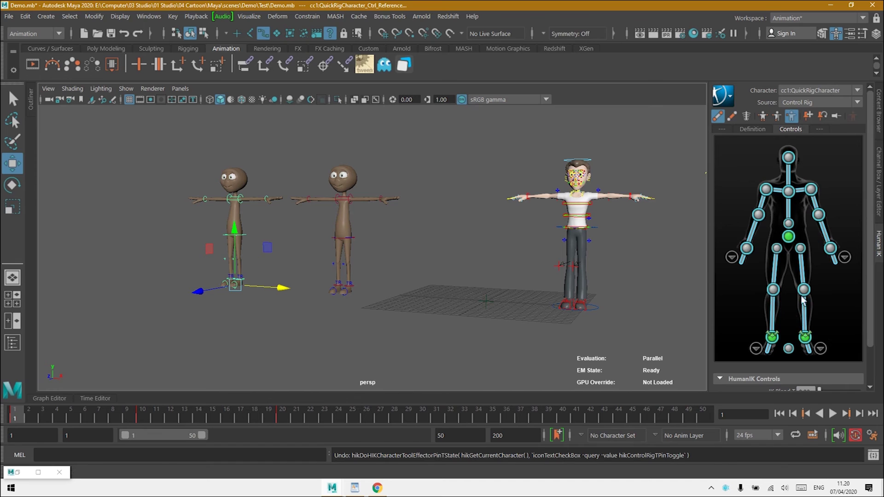
# Step: Clear the selection and reselect every body effector of the cc1 rig together with its reference effector
pyautogui.click(474, 278)
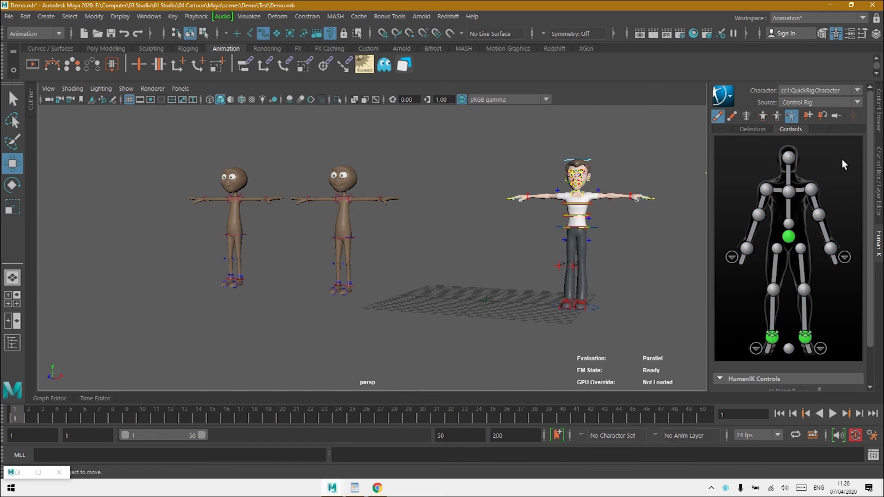
pyautogui.click(798, 237)
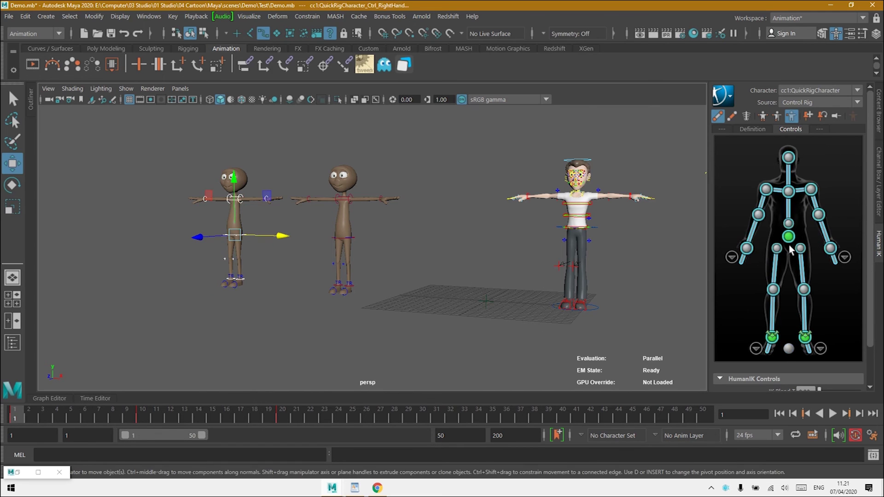
pyautogui.click(789, 349)
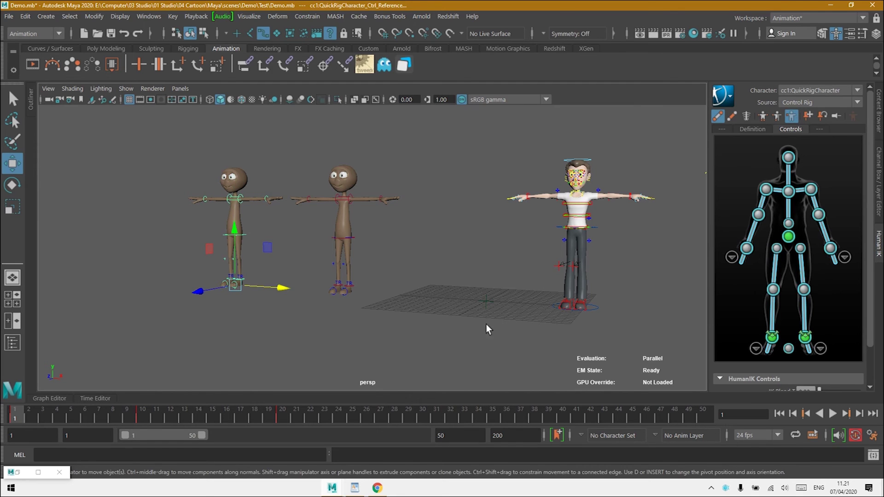
# Step: Save the selected rig's animation in the Demo folder as Test, using mayaBinary and frames 1 to 20, without a thumbnail
pyautogui.click(21, 472)
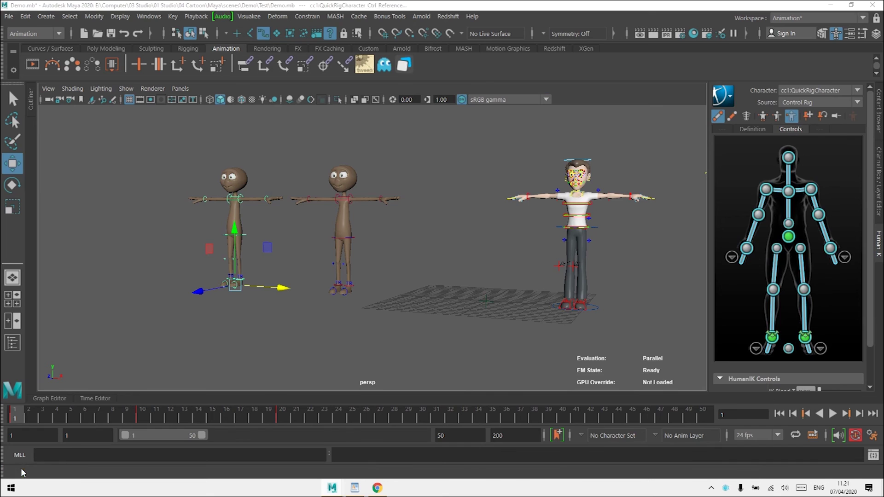
pyautogui.click(630, 202)
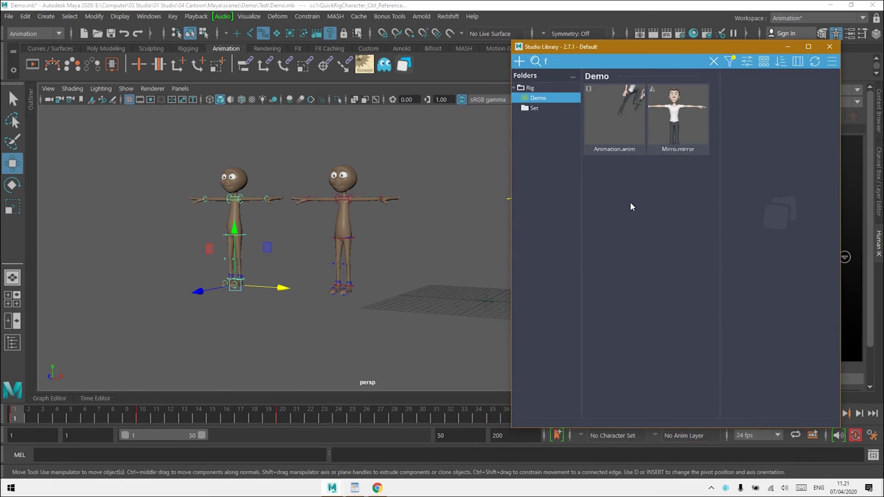
pyautogui.rightClick(637, 204)
pyautogui.moveTo(672, 210)
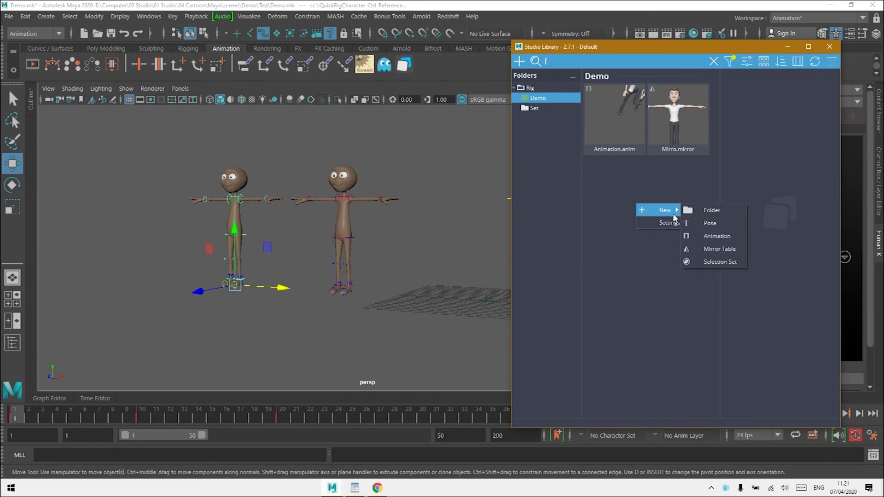
pyautogui.click(732, 236)
pyautogui.moveTo(753, 197)
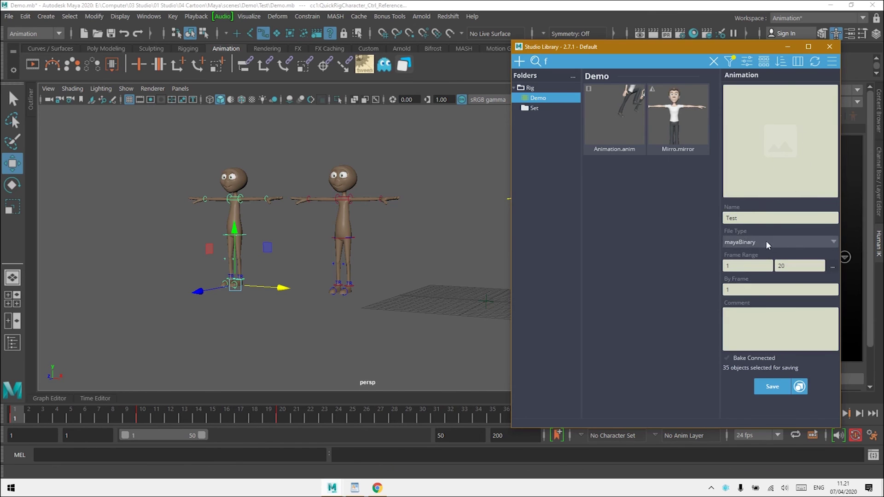
pyautogui.click(774, 387)
pyautogui.click(680, 252)
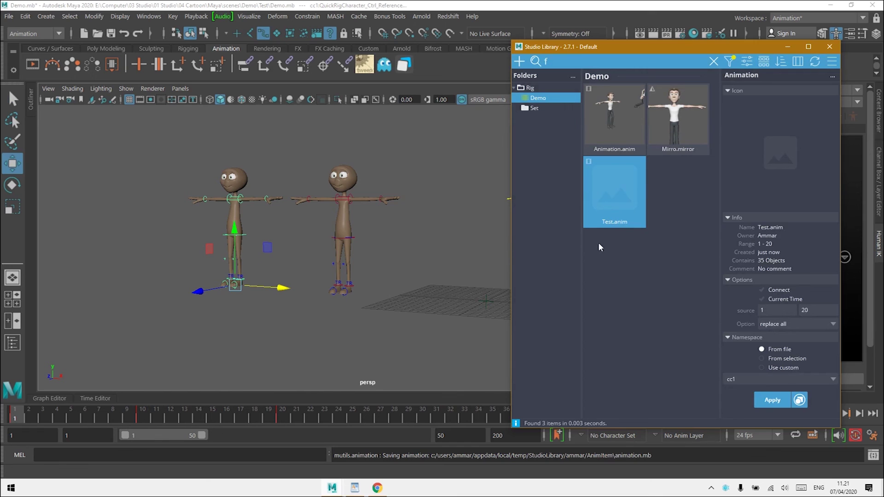
# Step: Deselect the rig, return to frame 1, open the Graph Editor and minimize Studio Library
pyautogui.click(431, 325)
pyautogui.moveTo(24, 418)
pyautogui.mouseDown()
pyautogui.moveTo(153, 421)
pyautogui.moveTo(9, 418)
pyautogui.mouseUp()
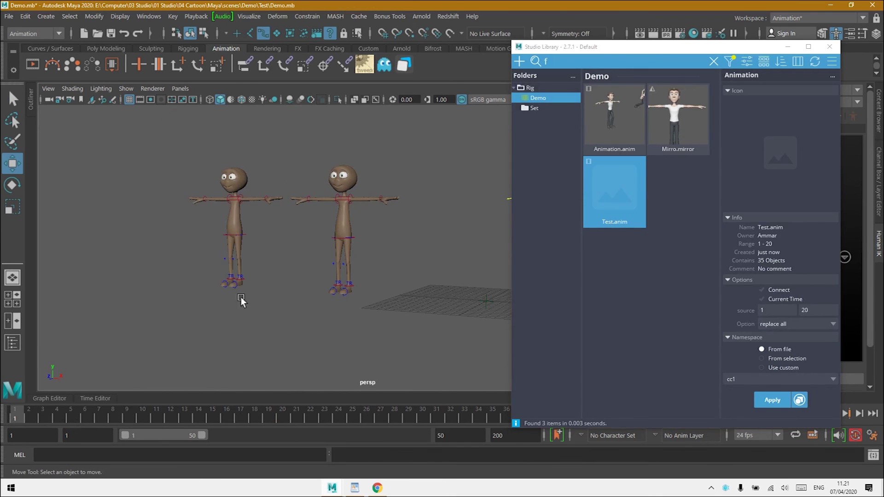
pyautogui.scroll(-2, 248, 266)
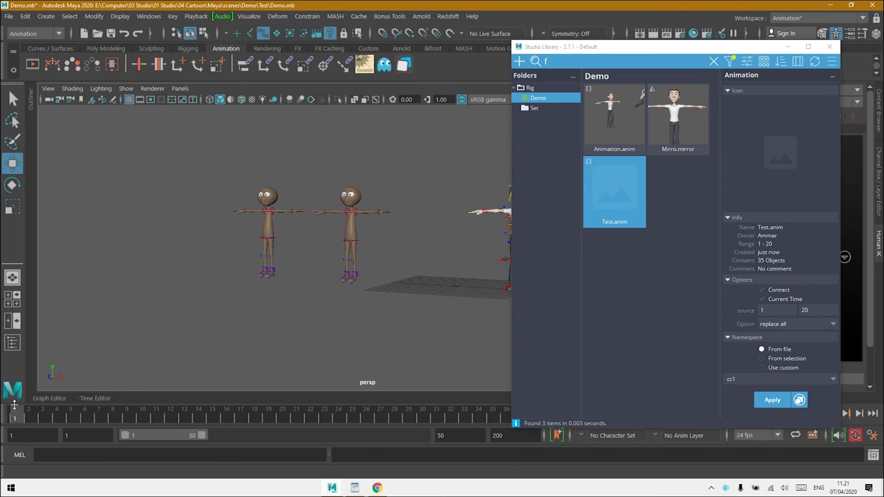
pyautogui.click(55, 398)
pyautogui.click(787, 47)
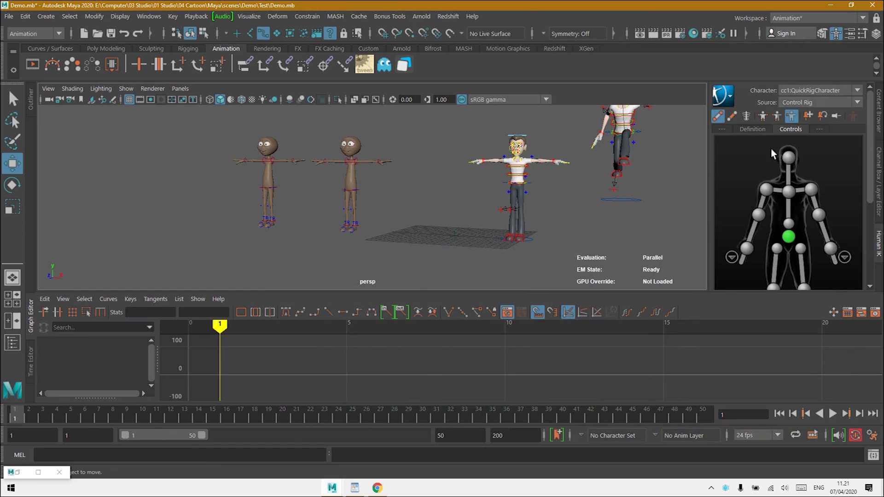
pyautogui.scroll(-4, 382, 394)
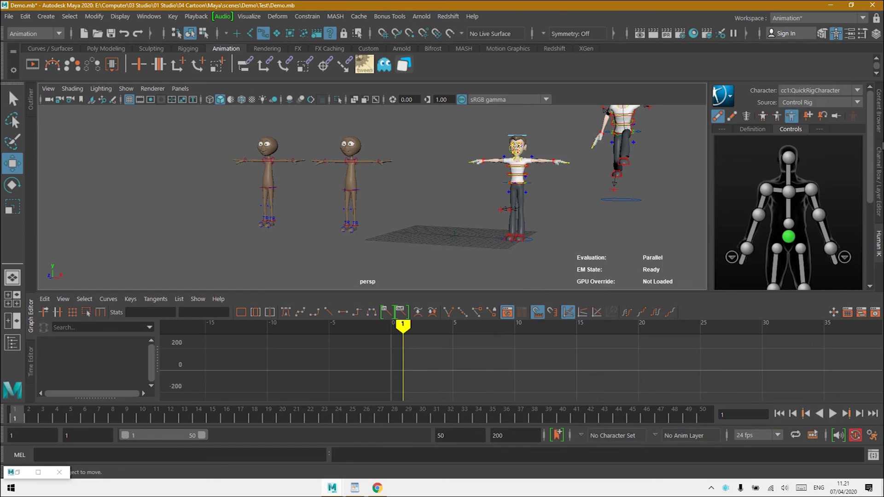
pyautogui.keyDown('alt'); pyautogui.moveTo(593, 358); pyautogui.dragTo(502, 369, button='middle'); pyautogui.keyUp('alt')
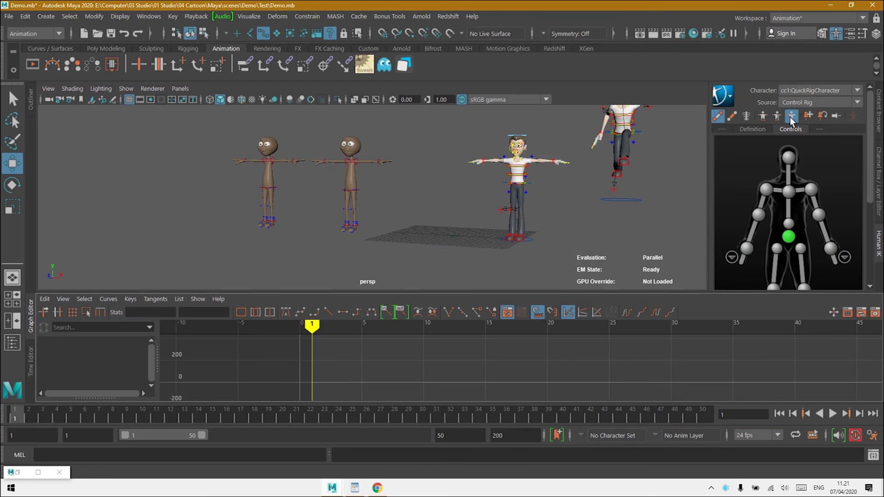
# Step: Select all cc1 rig effectors plus the reference and frame their animation curves in the Graph Editor
pyautogui.click(822, 162)
pyautogui.scroll(-3, 828, 194)
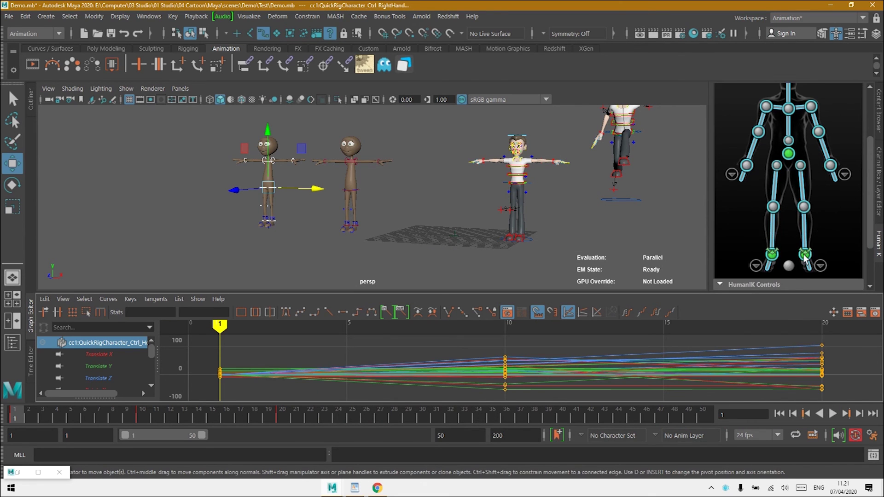
pyautogui.click(789, 265)
pyautogui.click(827, 235)
pyautogui.press('f')
pyautogui.scroll(5, 763, 141)
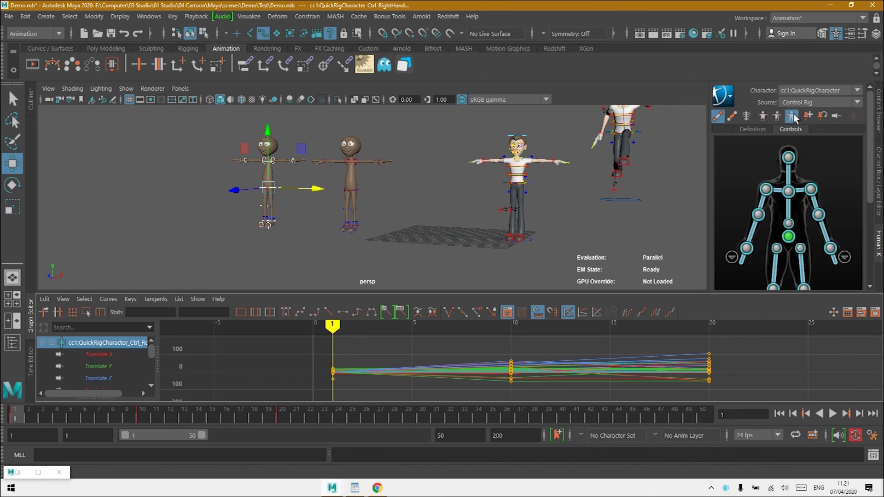
# Step: Delete the displayed keys of the cc1 rig in the Graph Editor and switch HumanIK to body part keying mode
pyautogui.click(792, 116)
pyautogui.moveTo(748, 338); pyautogui.dragTo(284, 399)
pyautogui.press('Delete')
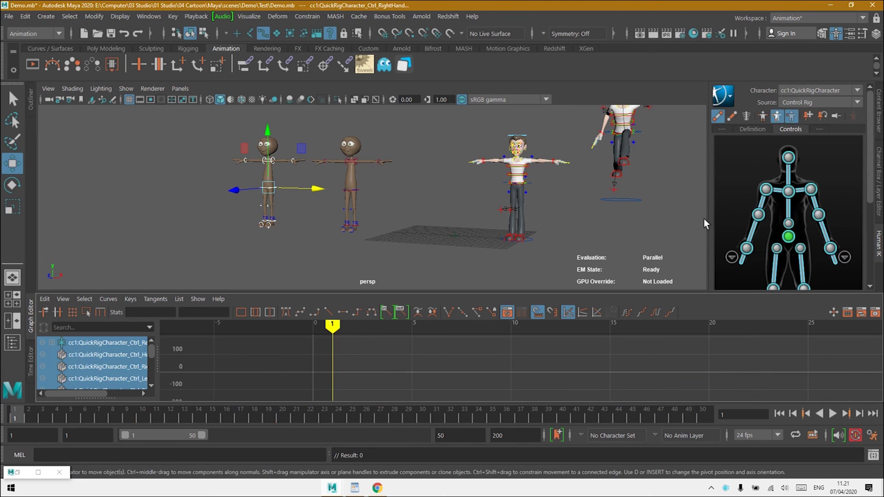
pyautogui.hotkey('ctrl', 'z')
pyautogui.click(777, 117)
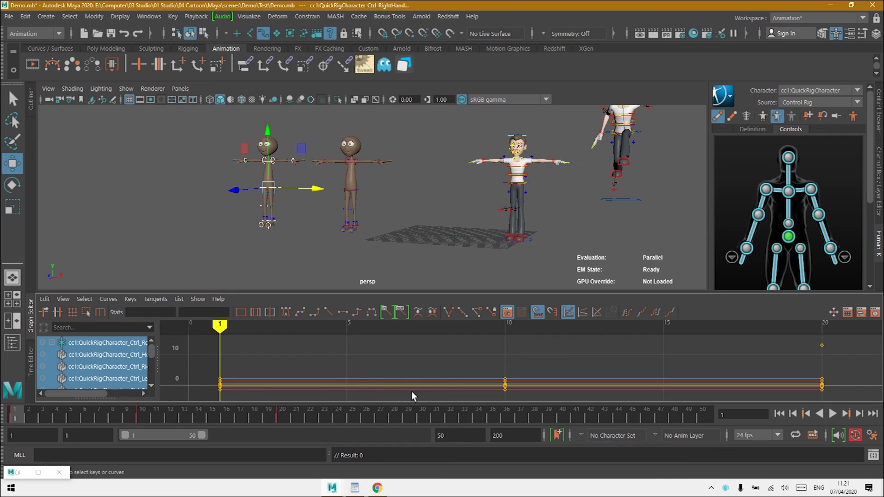
# Step: Delete the cc1 rig's remaining keys, scrub back to frame 1 to check the motion and deselect the rig
pyautogui.moveTo(853, 369); pyautogui.dragTo(772, 408)
pyautogui.press('f')
pyautogui.moveTo(662, 341); pyautogui.dragTo(516, 391)
pyautogui.press('Delete')
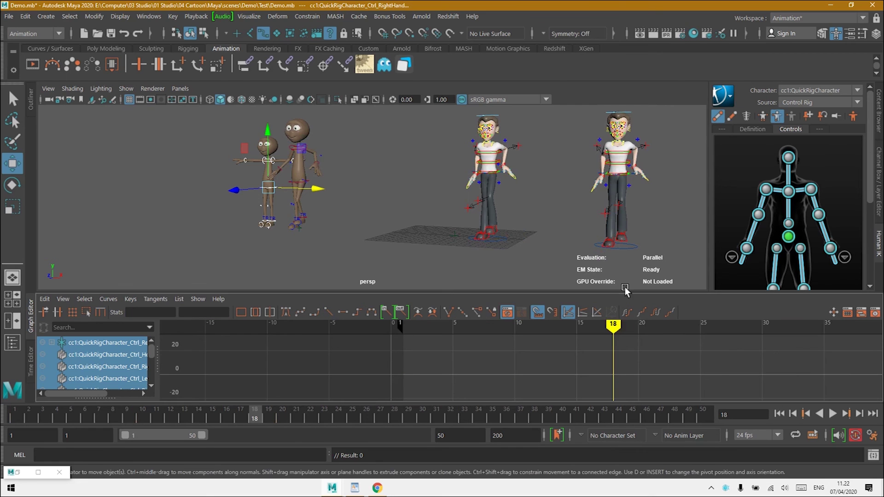
pyautogui.moveTo(612, 326)
pyautogui.mouseDown()
pyautogui.moveTo(389, 325)
pyautogui.moveTo(407, 322)
pyautogui.mouseUp()
pyautogui.click(179, 201)
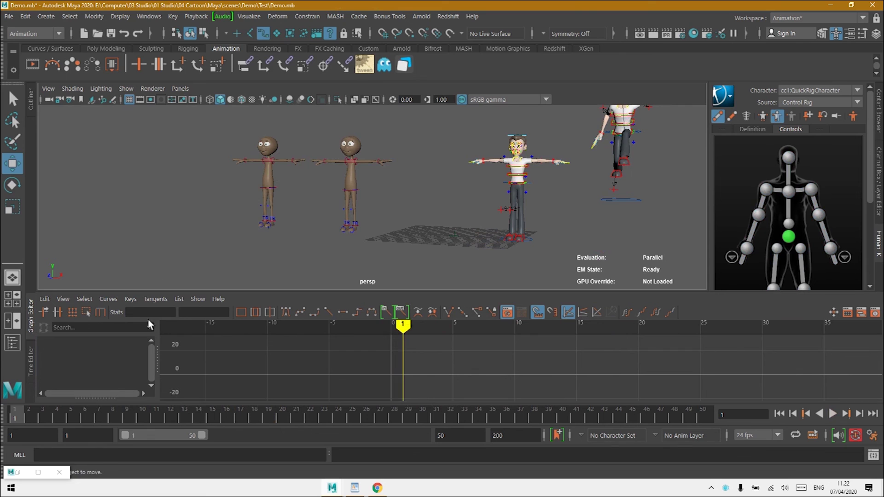
# Step: Restore Studio Library and apply Test.anim with the replace all option and the namespace from file
pyautogui.click(13, 472)
pyautogui.click(18, 472)
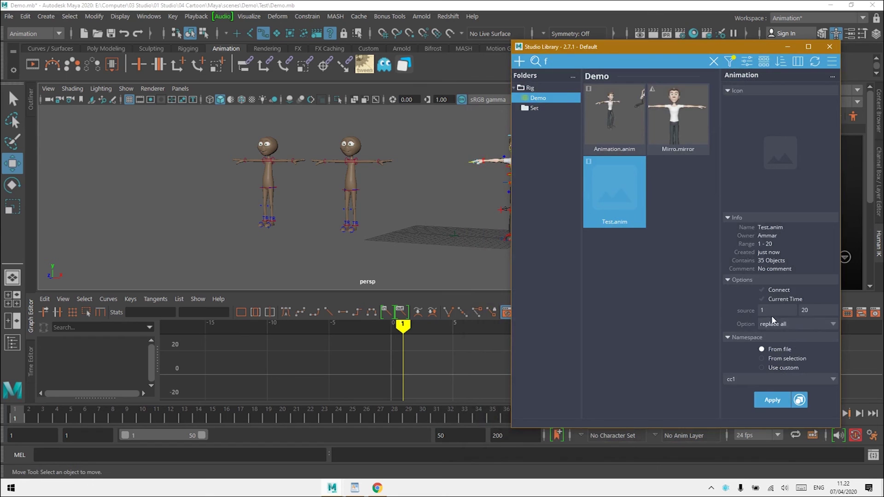
pyautogui.click(773, 400)
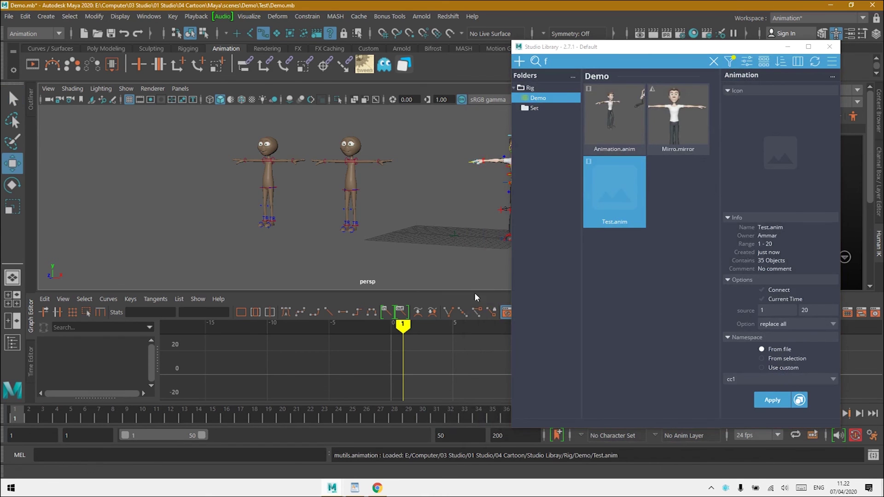
# Step: Minimize Studio Library and scrub to frame 9 and on to frame 21 to review the applied Test animation
pyautogui.click(788, 46)
pyautogui.moveTo(406, 325); pyautogui.dragTo(502, 325)
pyautogui.scroll(2, 341, 172)
pyautogui.scroll(-4, 332, 175)
pyautogui.keyDown('alt'); pyautogui.moveTo(325, 186); pyautogui.dragTo(349, 193); pyautogui.keyUp('alt')
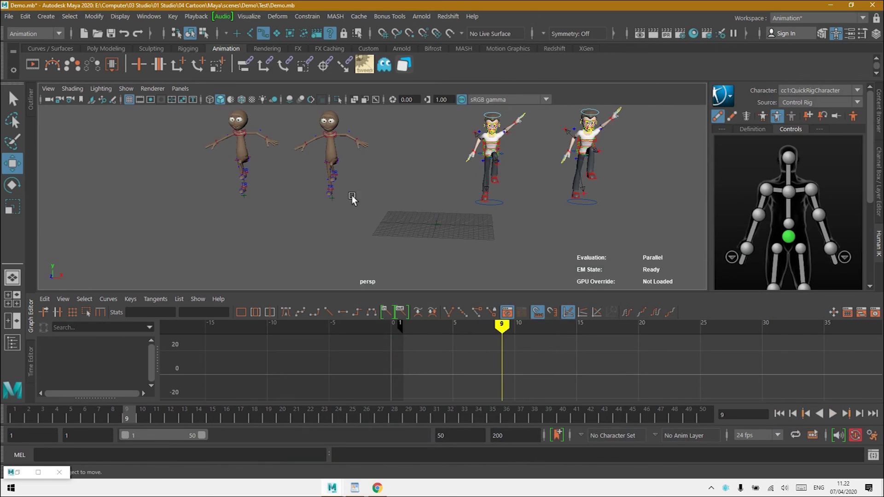
pyautogui.moveTo(505, 327)
pyautogui.mouseDown()
pyautogui.moveTo(708, 349)
pyautogui.moveTo(651, 346)
pyautogui.mouseUp()
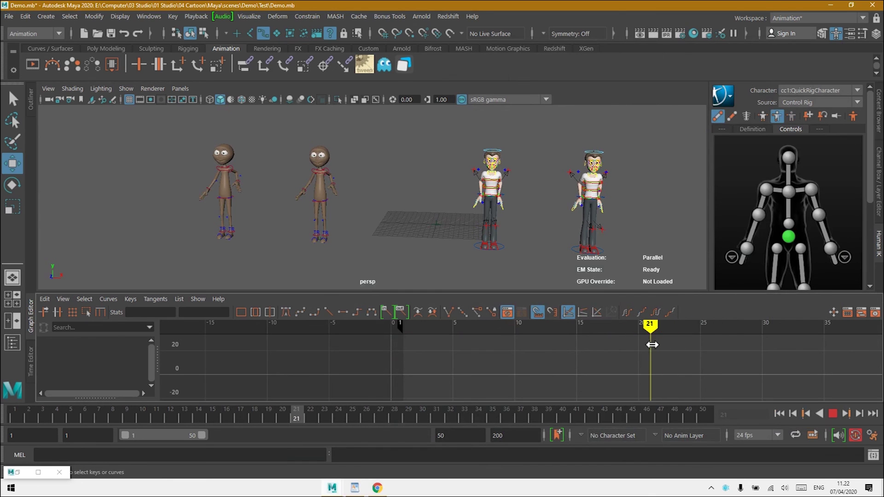
# Step: Restore Studio Library and apply Test.anim with the insert option at the current time, frame 21
pyautogui.click(38, 472)
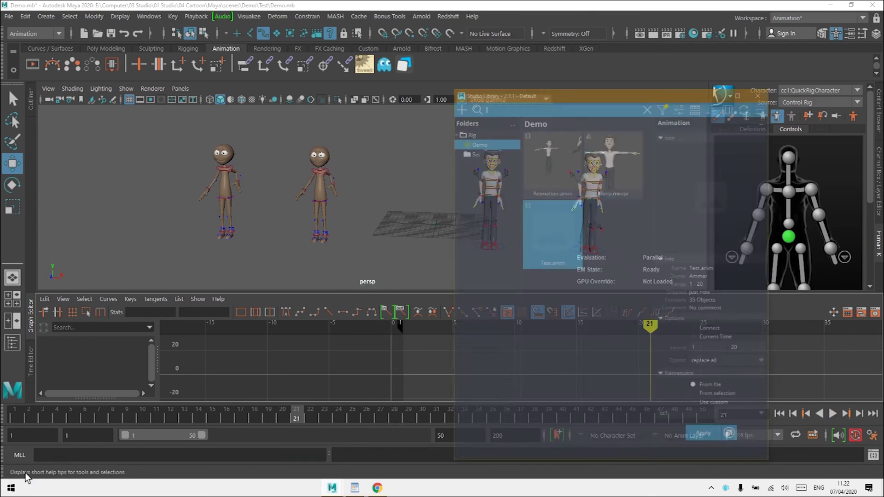
pyautogui.click(793, 324)
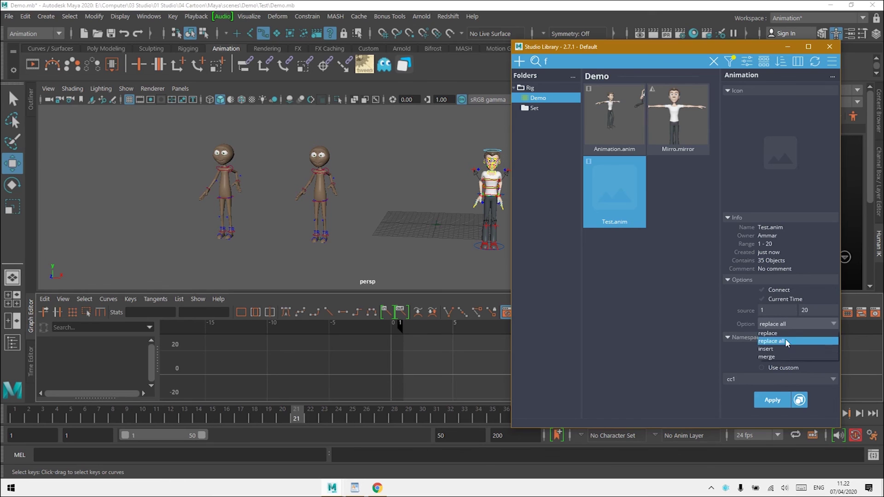
pyautogui.click(782, 350)
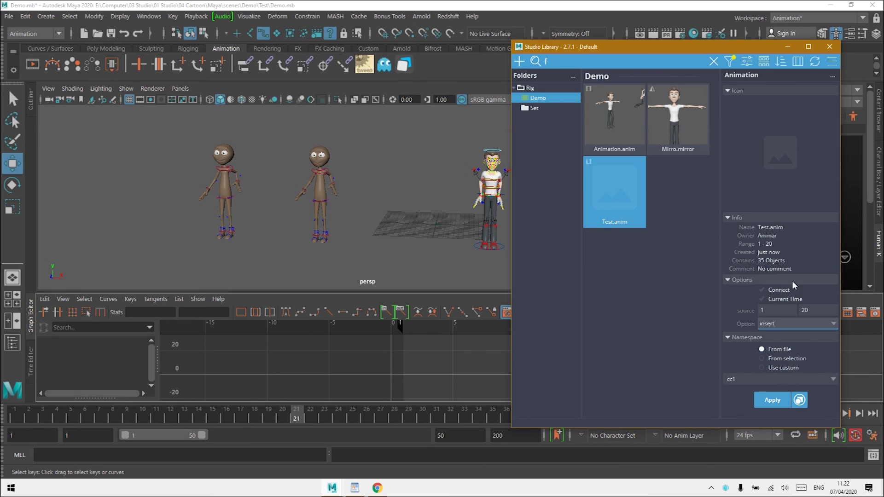
pyautogui.click(768, 398)
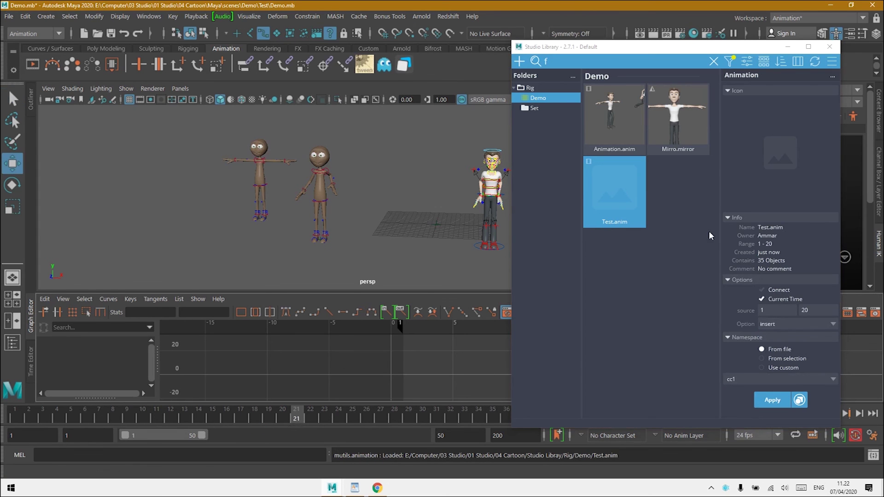
# Step: Minimize Studio Library, scrub to frame 37 to review the inserted animation and return to frame 1
pyautogui.click(787, 46)
pyautogui.hotkey('alt', 'v')
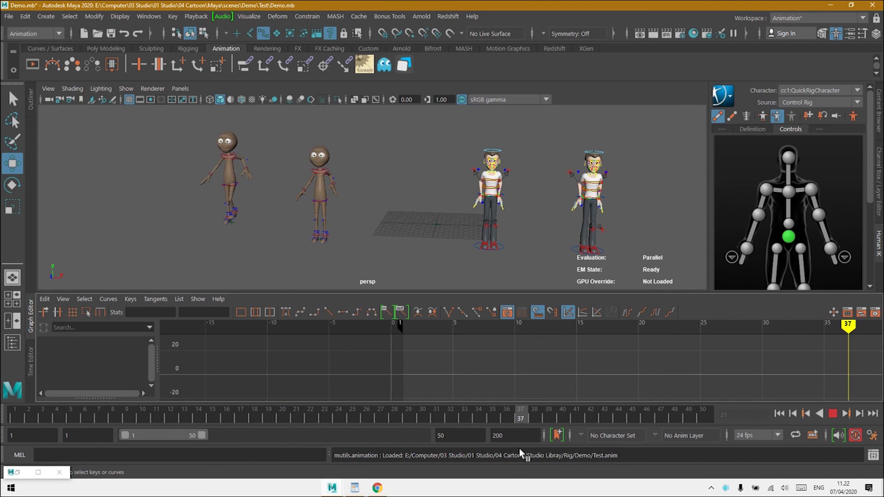
pyautogui.click(15, 414)
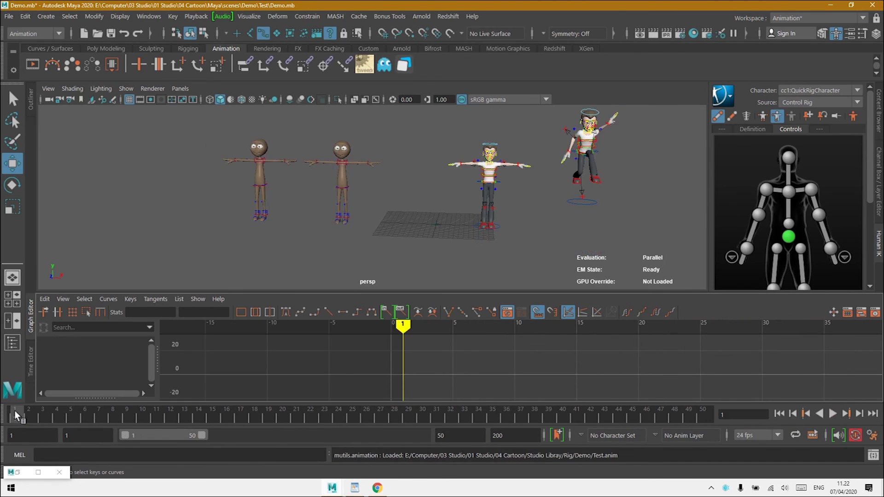
# Step: Restore Studio Library, deselect Test.anim and close the library window to show all four characters
pyautogui.click(38, 472)
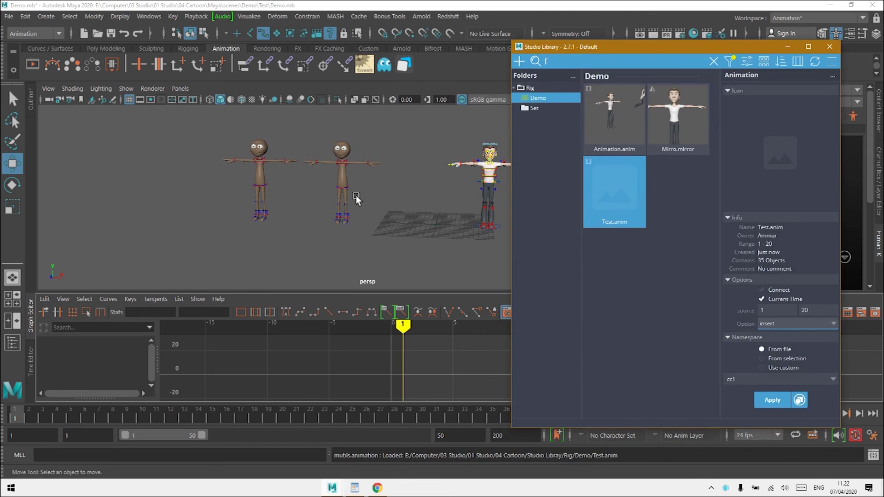
pyautogui.click(690, 304)
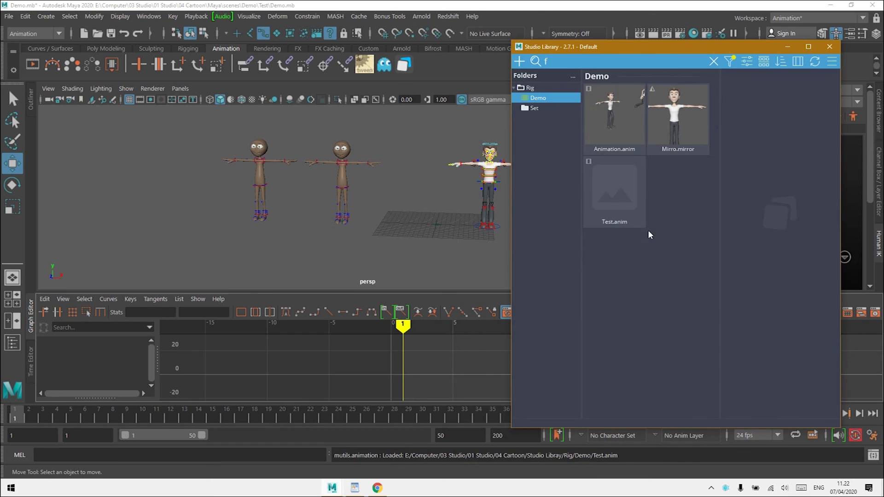
pyautogui.moveTo(819, 52); pyautogui.dragTo(587, 72)
pyautogui.click(597, 67)
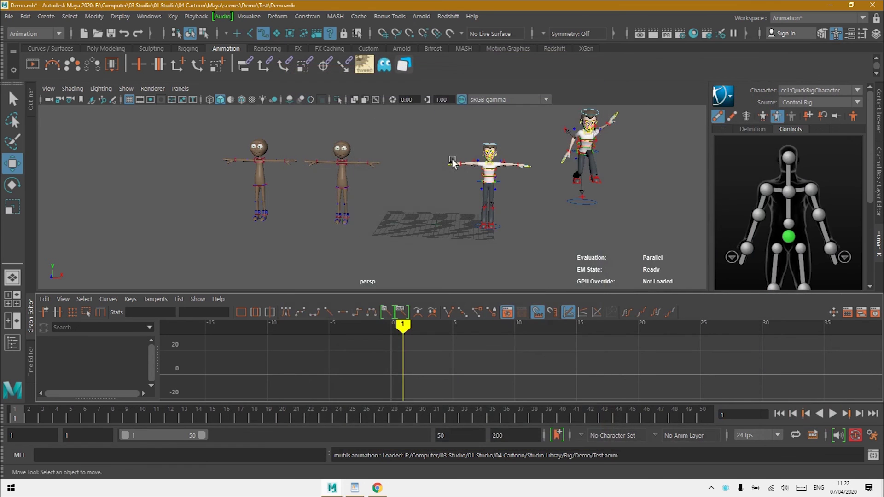
pyautogui.keyDown('alt'); pyautogui.moveTo(529, 228); pyautogui.dragTo(518, 260, button='middle'); pyautogui.keyUp('alt')
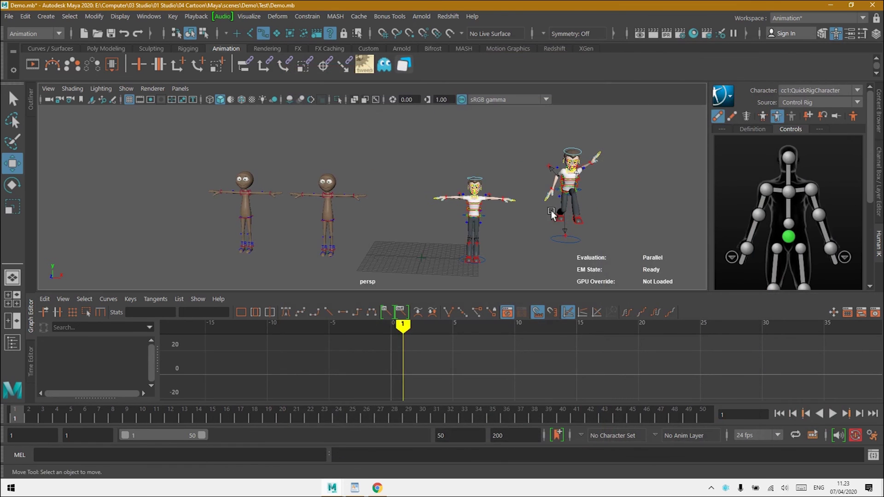